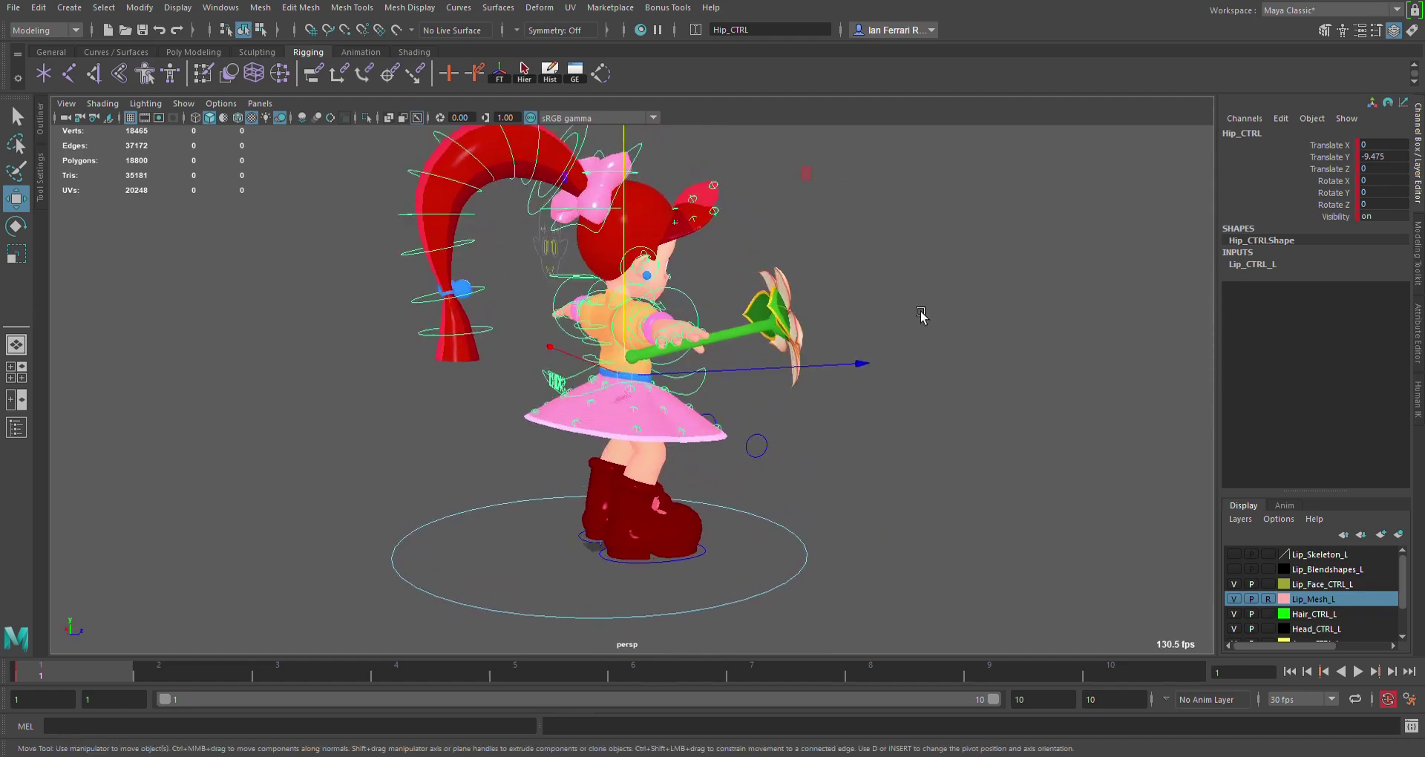
# - Undo the hip control's last vertical move
pyautogui.hotkey('ctrl', 'z')
pyautogui.keyDown('alt'); pyautogui.moveTo(945, 475); pyautogui.dragTo(795, 537); pyautogui.keyUp('alt')
pyautogui.keyDown('alt'); pyautogui.moveTo(795, 537); pyautogui.dragTo(804, 457, button='middle'); pyautogui.keyUp('alt')
pyautogui.scroll(3, 804, 457)
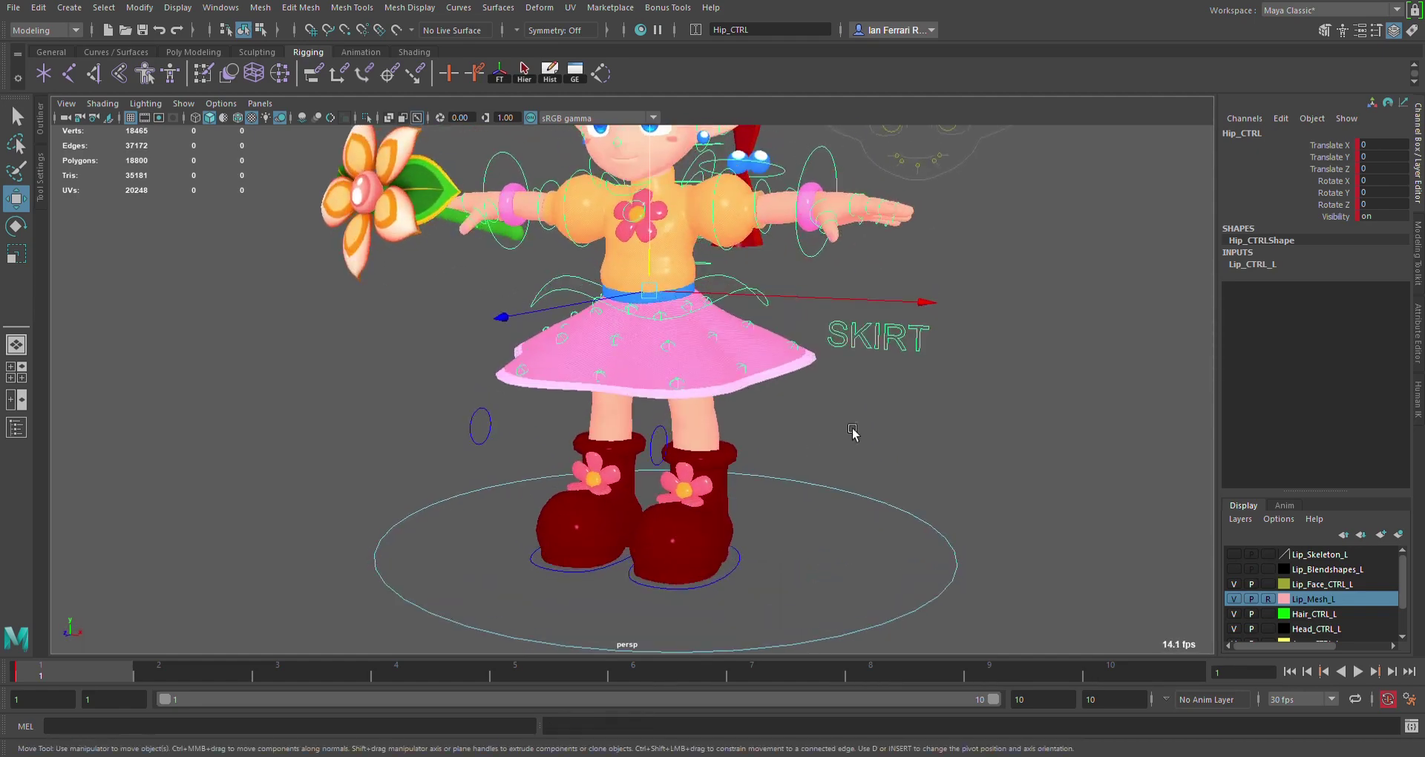
# - Try the Swivel attribute on the left foot control and undo the change
pyautogui.click(757, 567)
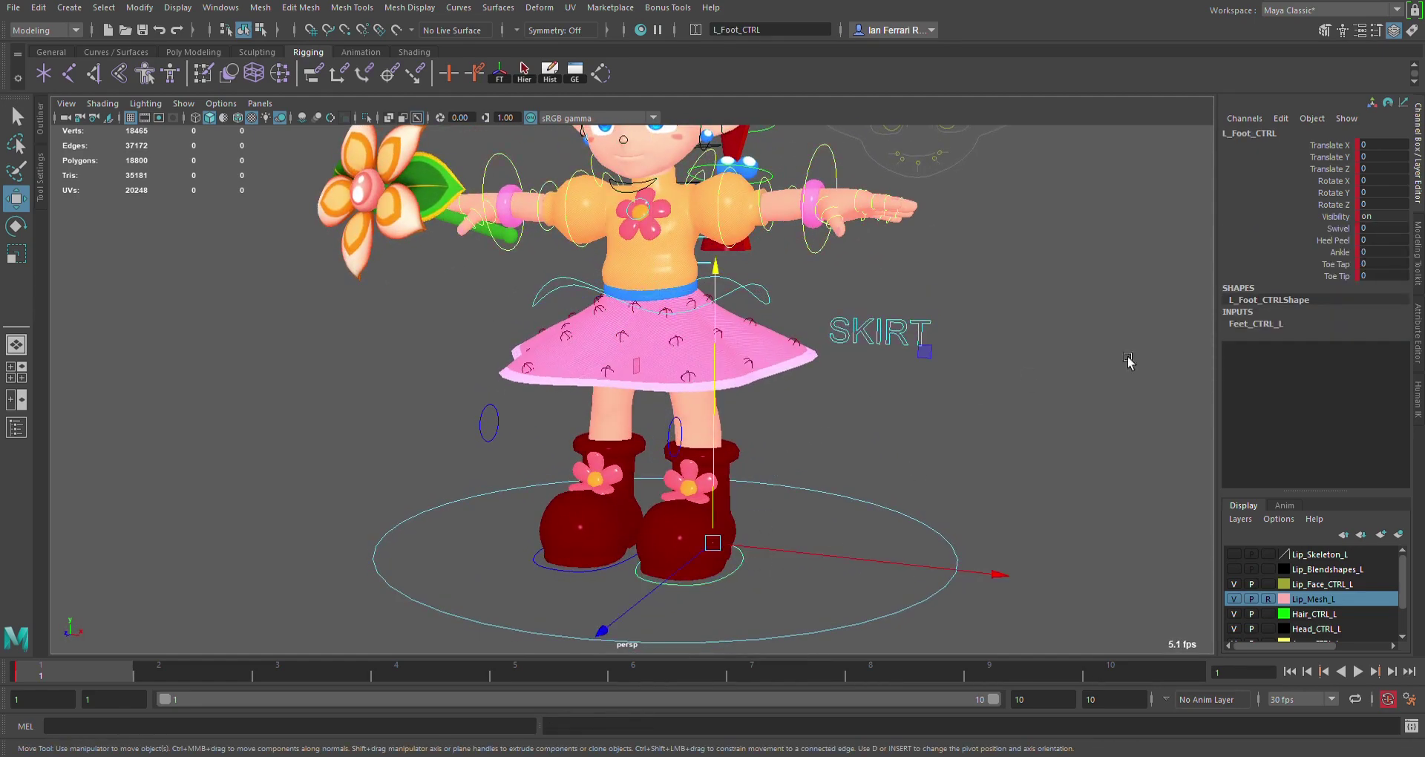
pyautogui.click(1326, 228)
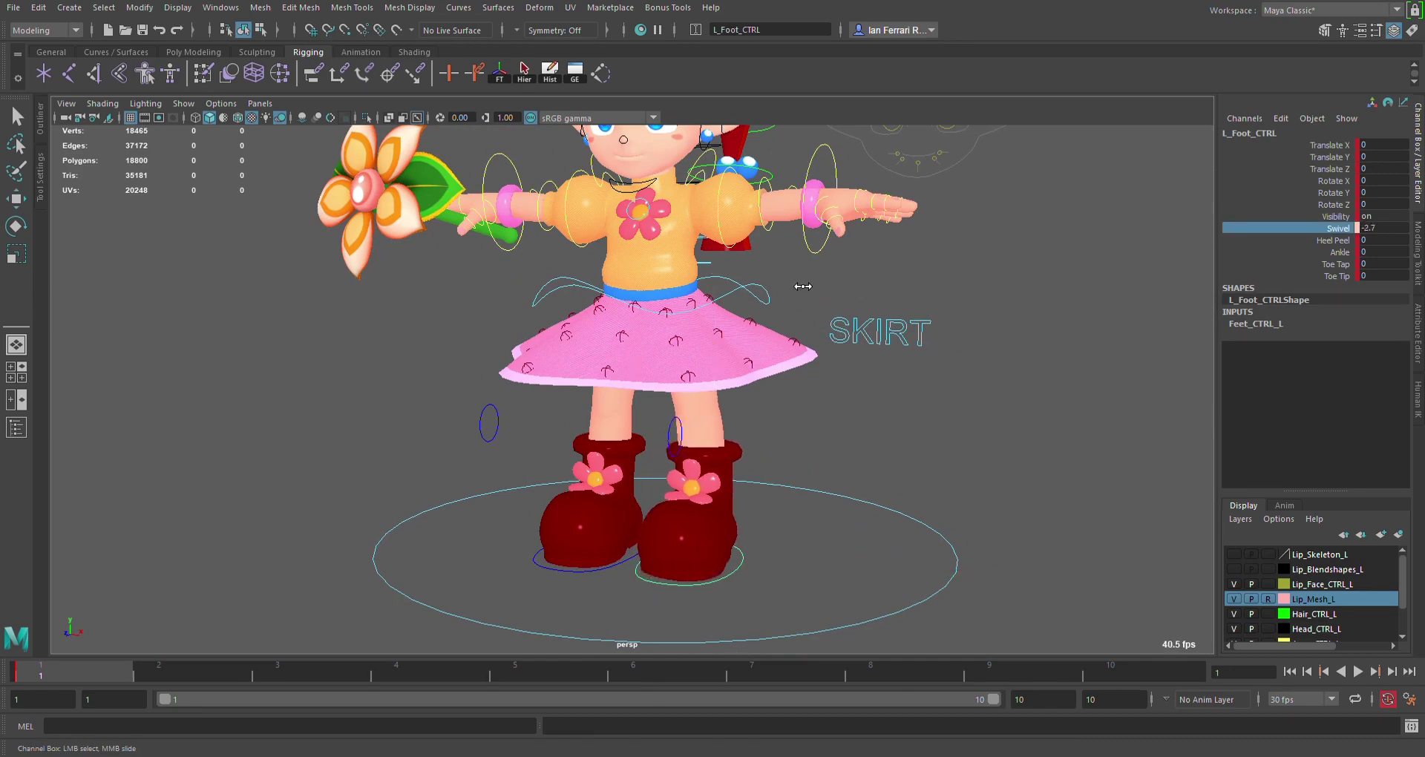
pyautogui.moveTo(803, 287); pyautogui.dragTo(895, 312, button='middle')
pyautogui.hotkey('ctrl', 'z')
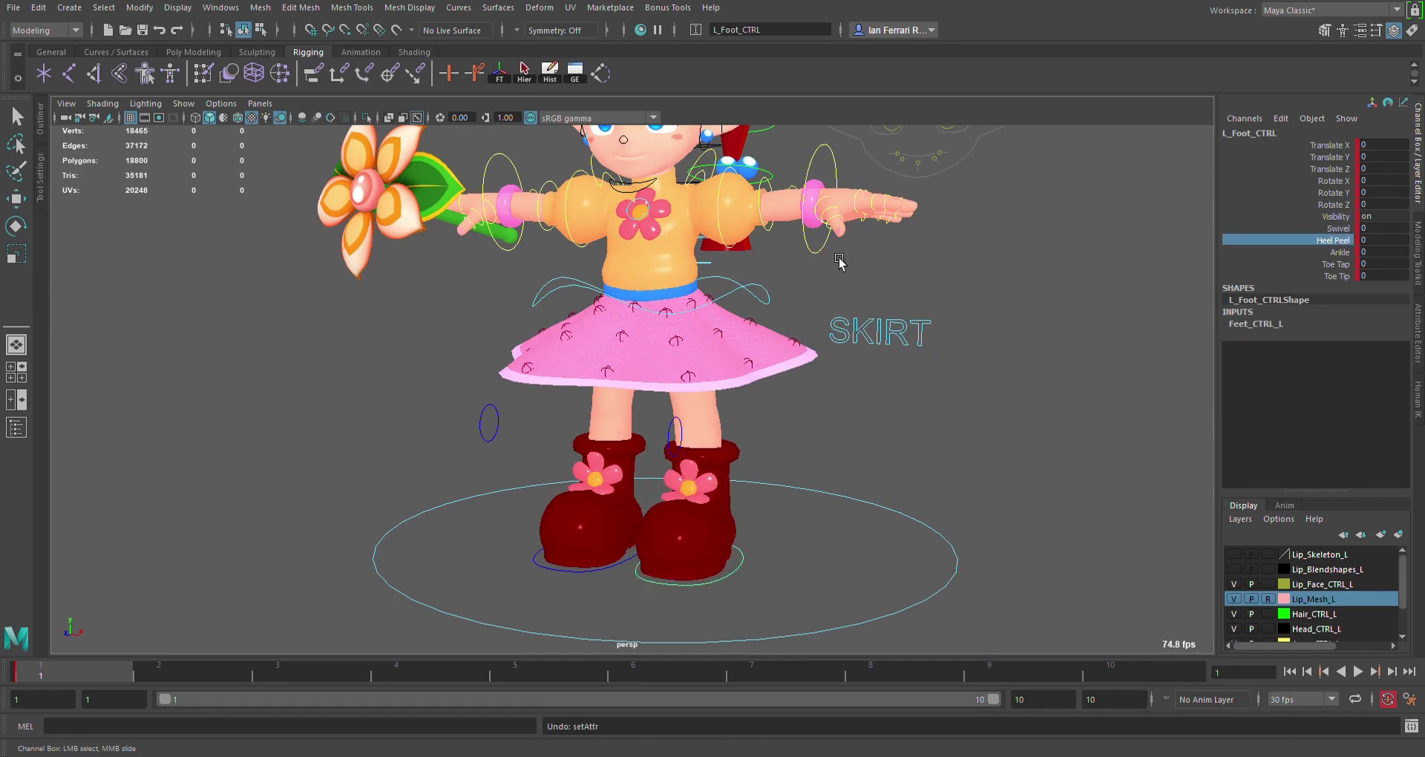
# - Try the left foot control's Heel Peel at 30.5 and Ankle at about 24.2, and reset Heel Peel to 0
pyautogui.keyDown('alt'); pyautogui.moveTo(1009, 291); pyautogui.dragTo(874, 297); pyautogui.keyUp('alt')
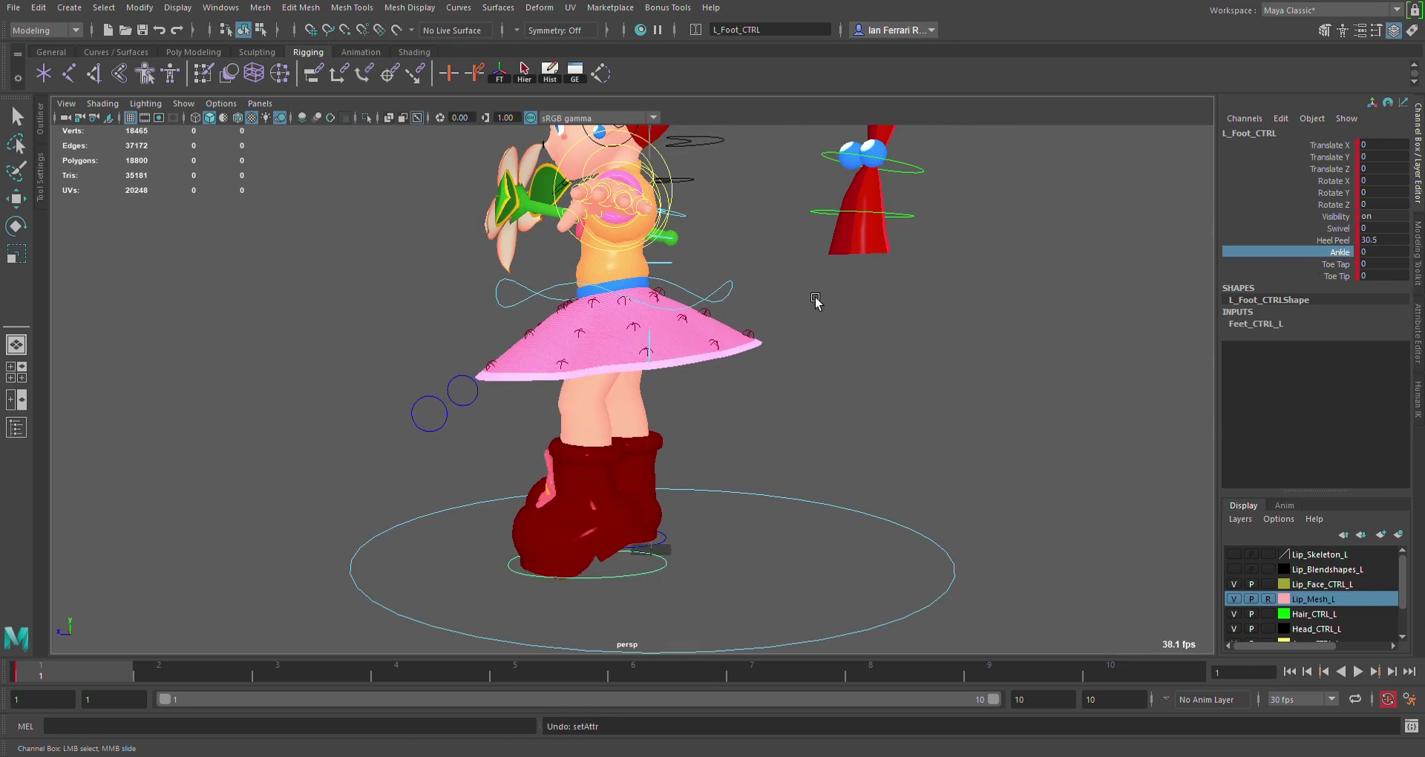
pyautogui.moveTo(933, 331); pyautogui.dragTo(707, 310, button='middle')
pyautogui.click(1378, 239)
pyautogui.write('0')
pyautogui.press('Return')
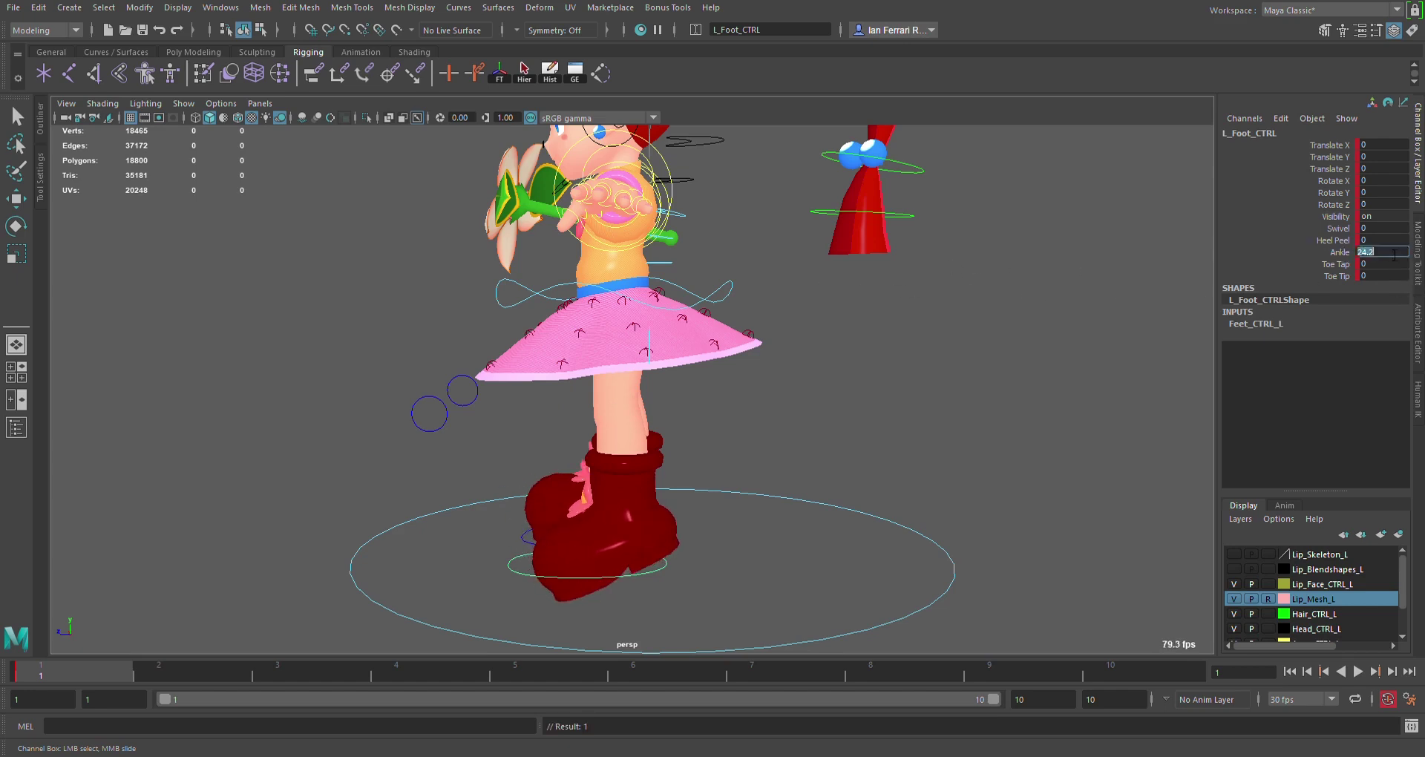
# - Reset the left foot's Ankle to 0, try Toe Tap and Toe Tip bends, and return both to 0
pyautogui.moveTo(743, 308); pyautogui.dragTo(946, 319, button='middle')
pyautogui.keyDown('alt'); pyautogui.moveTo(887, 375); pyautogui.dragTo(1073, 379); pyautogui.keyUp('alt')
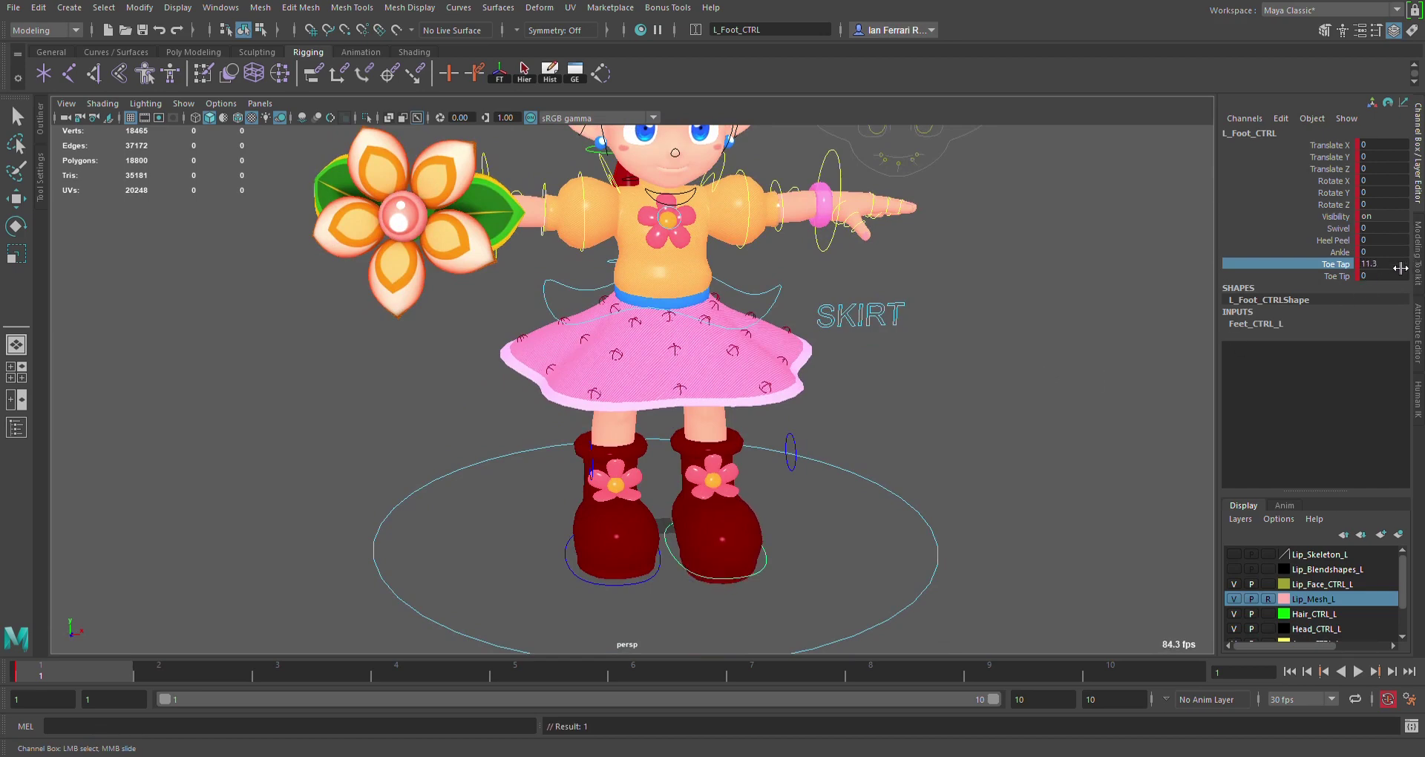
pyautogui.moveTo(887, 344)
pyautogui.keyDown('alt'); pyautogui.mouseDown()
pyautogui.moveTo(943, 318)
pyautogui.moveTo(874, 349)
pyautogui.mouseUp(); pyautogui.keyUp('alt')
pyautogui.moveTo(899, 365); pyautogui.dragTo(907, 381, button='middle')
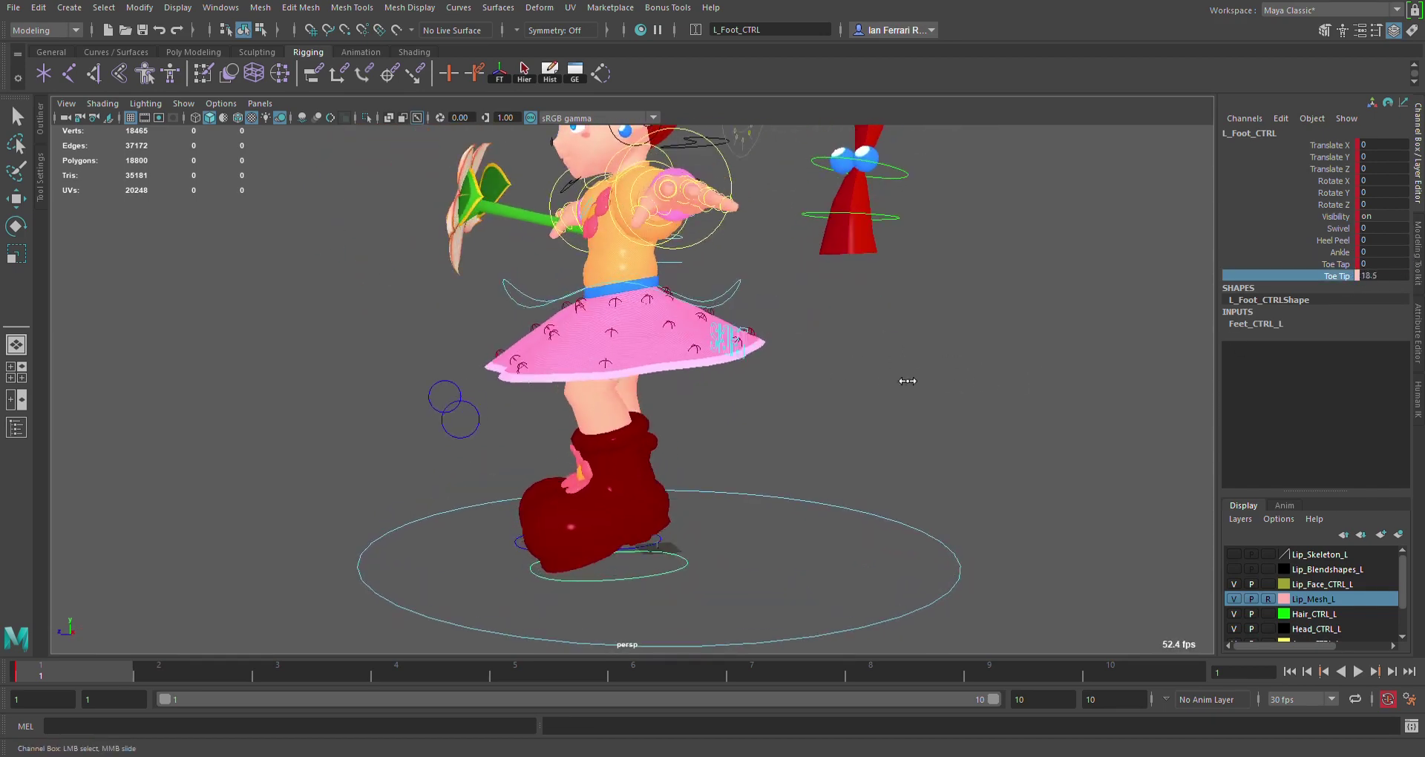
pyautogui.keyDown('alt'); pyautogui.moveTo(885, 388); pyautogui.dragTo(983, 394); pyautogui.keyUp('alt')
pyautogui.hotkey('ctrl', 'z')
pyautogui.keyDown('alt'); pyautogui.moveTo(926, 343); pyautogui.dragTo(934, 353, button='middle'); pyautogui.keyUp('alt')
pyautogui.scroll(3, 933, 353)
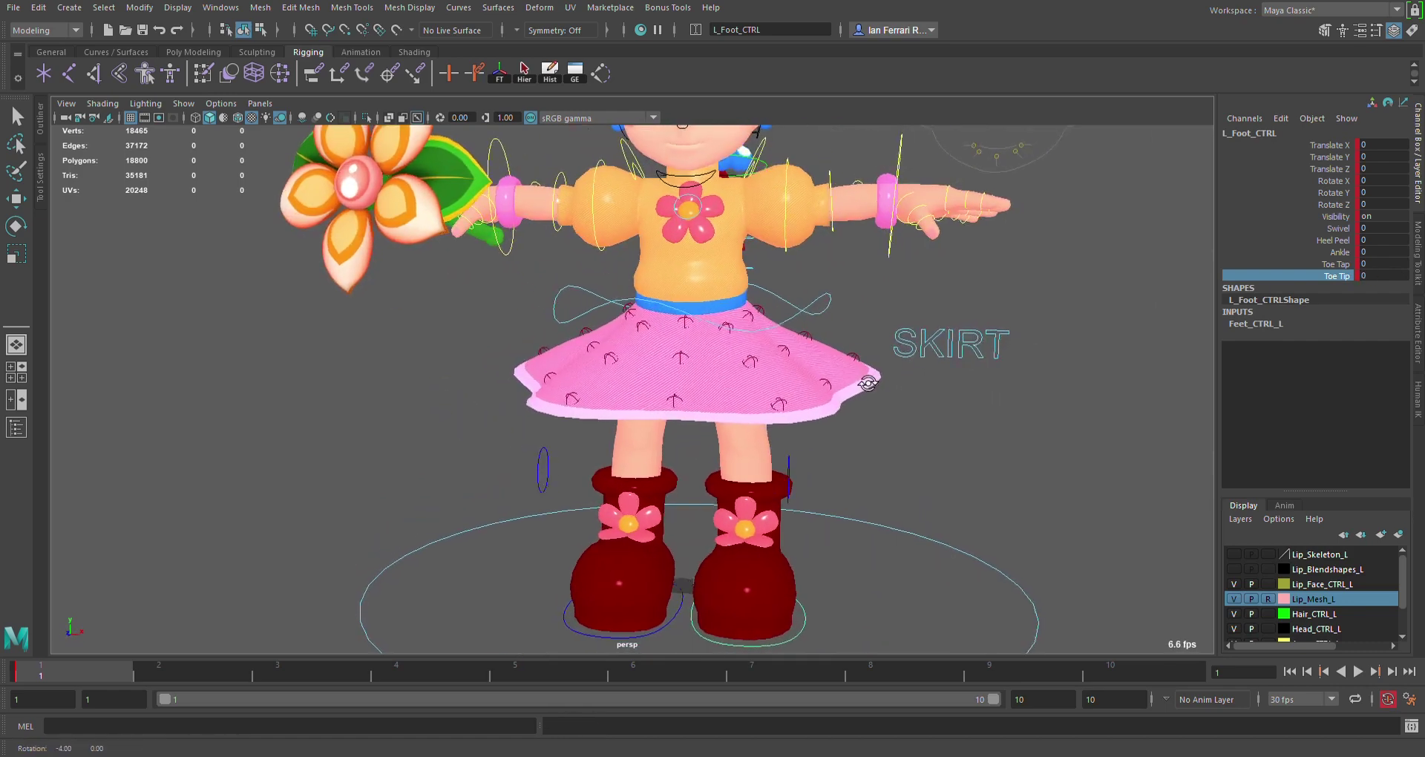
# - Try raising the left foot control and shifting the left leg rotation control outward along X, and undo both moves
pyautogui.press('w')
pyautogui.click(848, 588)
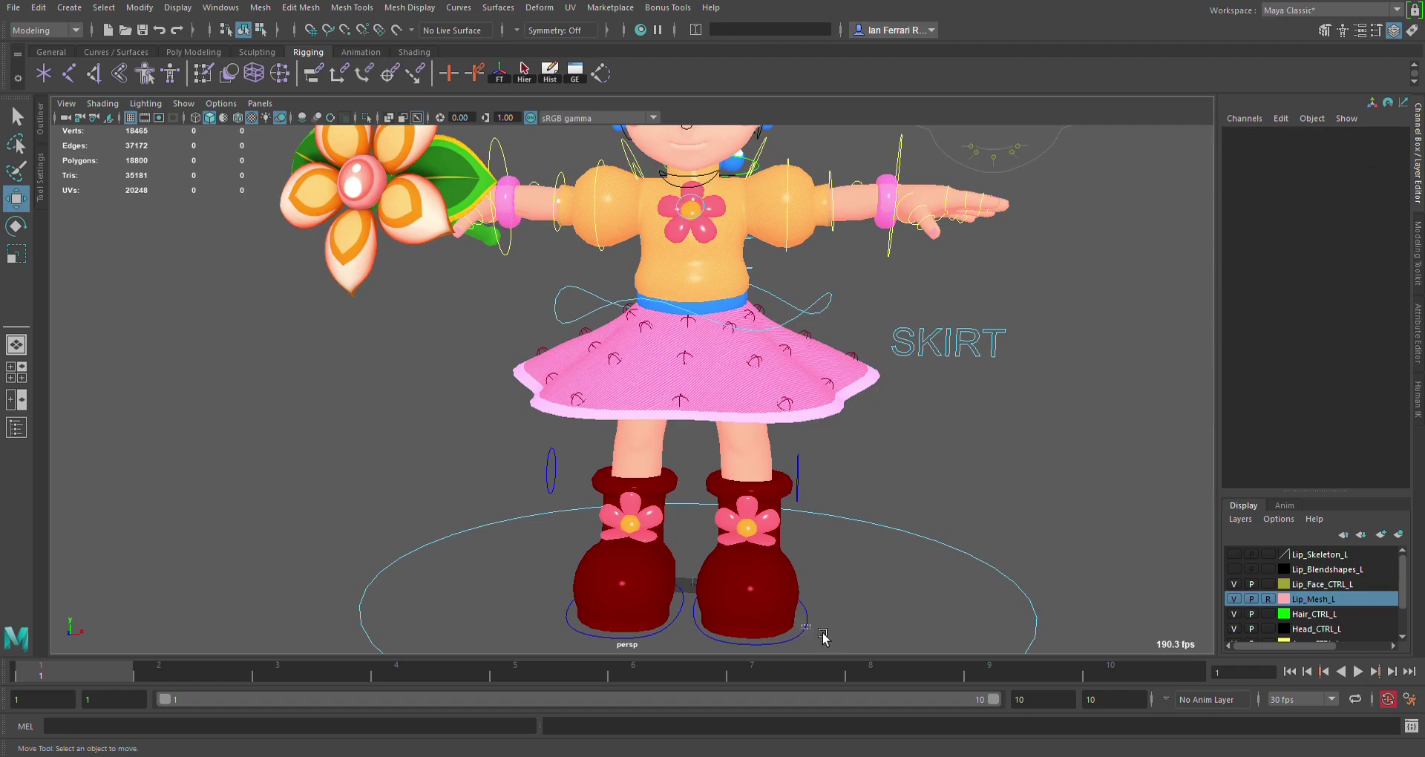
pyautogui.click(808, 619)
pyautogui.moveTo(753, 586); pyautogui.dragTo(907, 468)
pyautogui.click(823, 440)
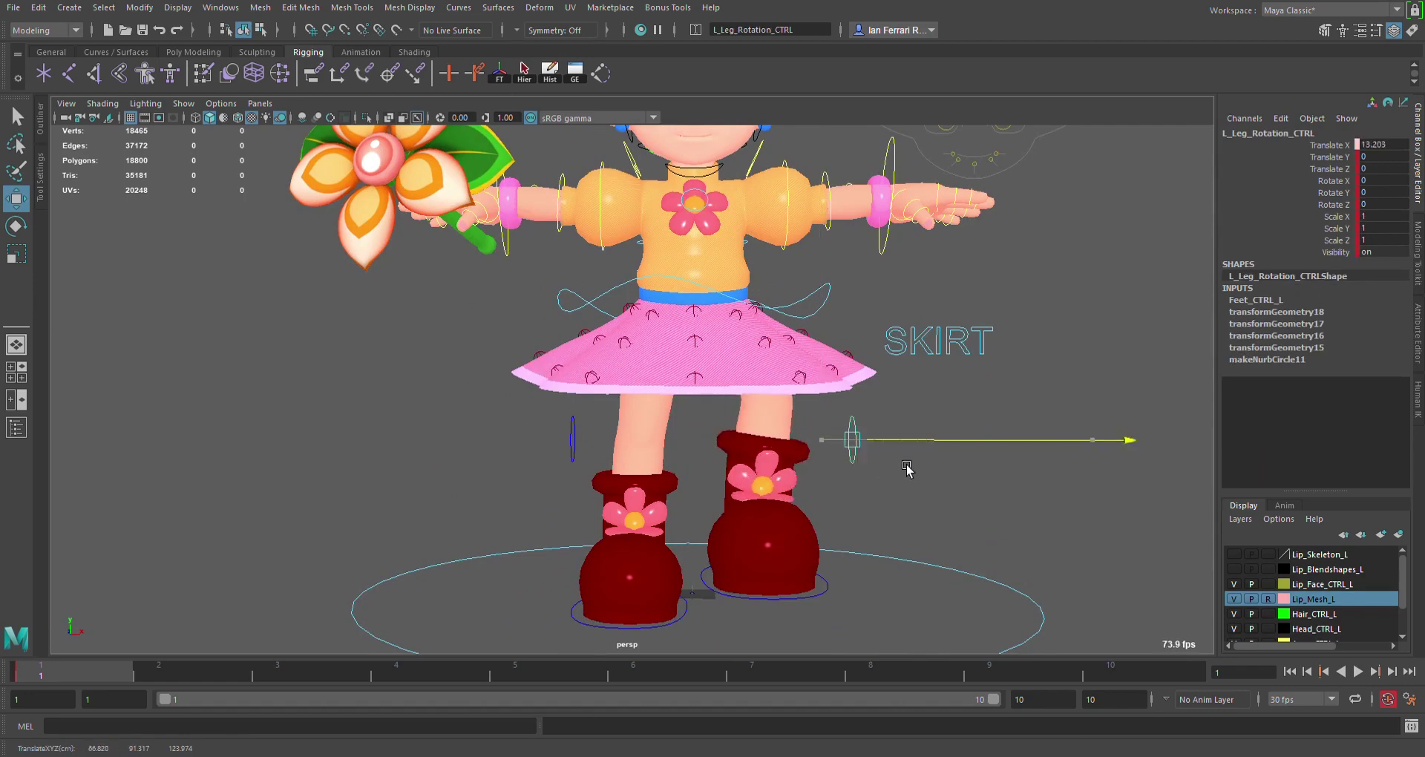
pyautogui.hotkey('ctrl', 'z')
pyautogui.hotkey('ctrl', 'z')
pyautogui.hotkey('ctrl', 'z')
pyautogui.hotkey('ctrl', 'z')
pyautogui.hotkey('ctrl', 'z')
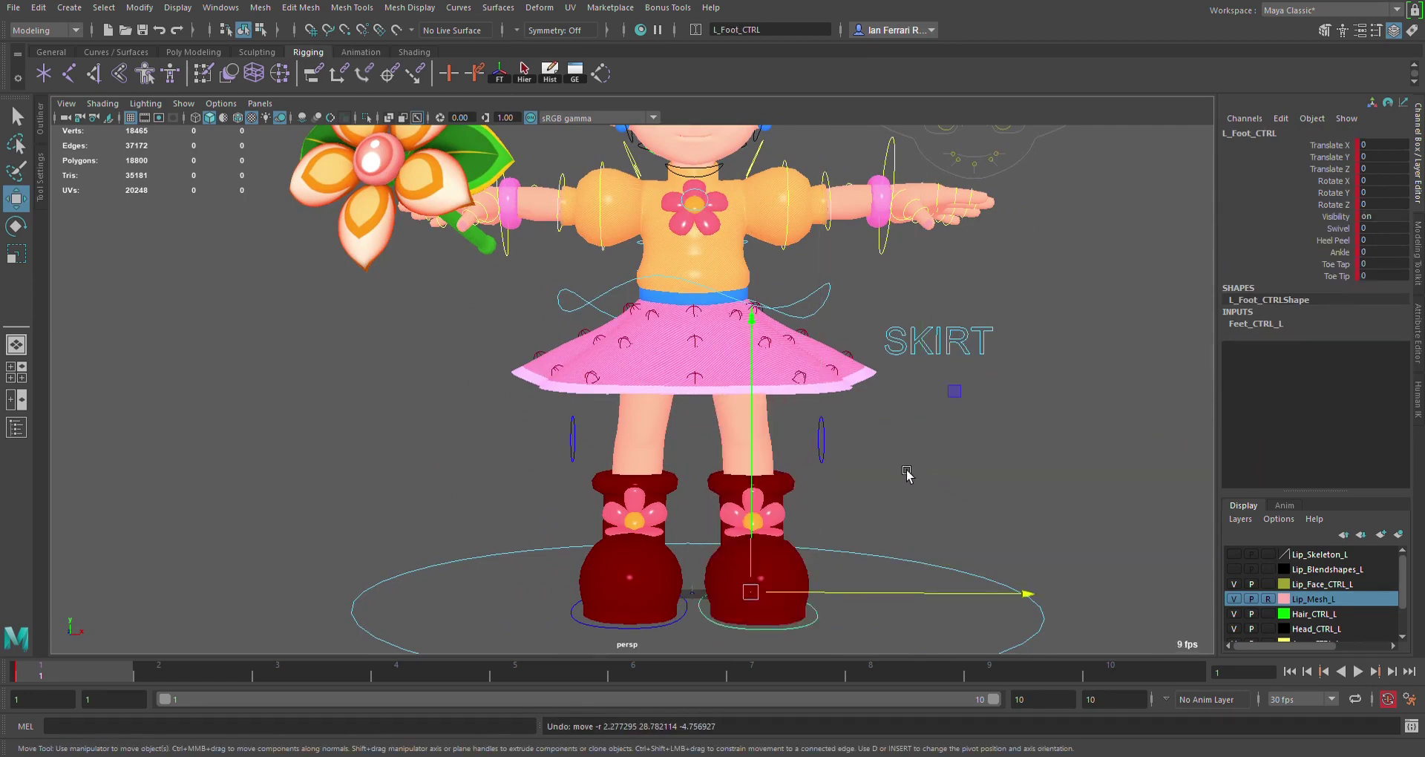
# - Show the Outliner and select all skirt controls through the Skirt_Joints_Quick_Select set
pyautogui.keyDown('alt'); pyautogui.moveTo(894, 488); pyautogui.dragTo(894, 498); pyautogui.keyUp('alt')
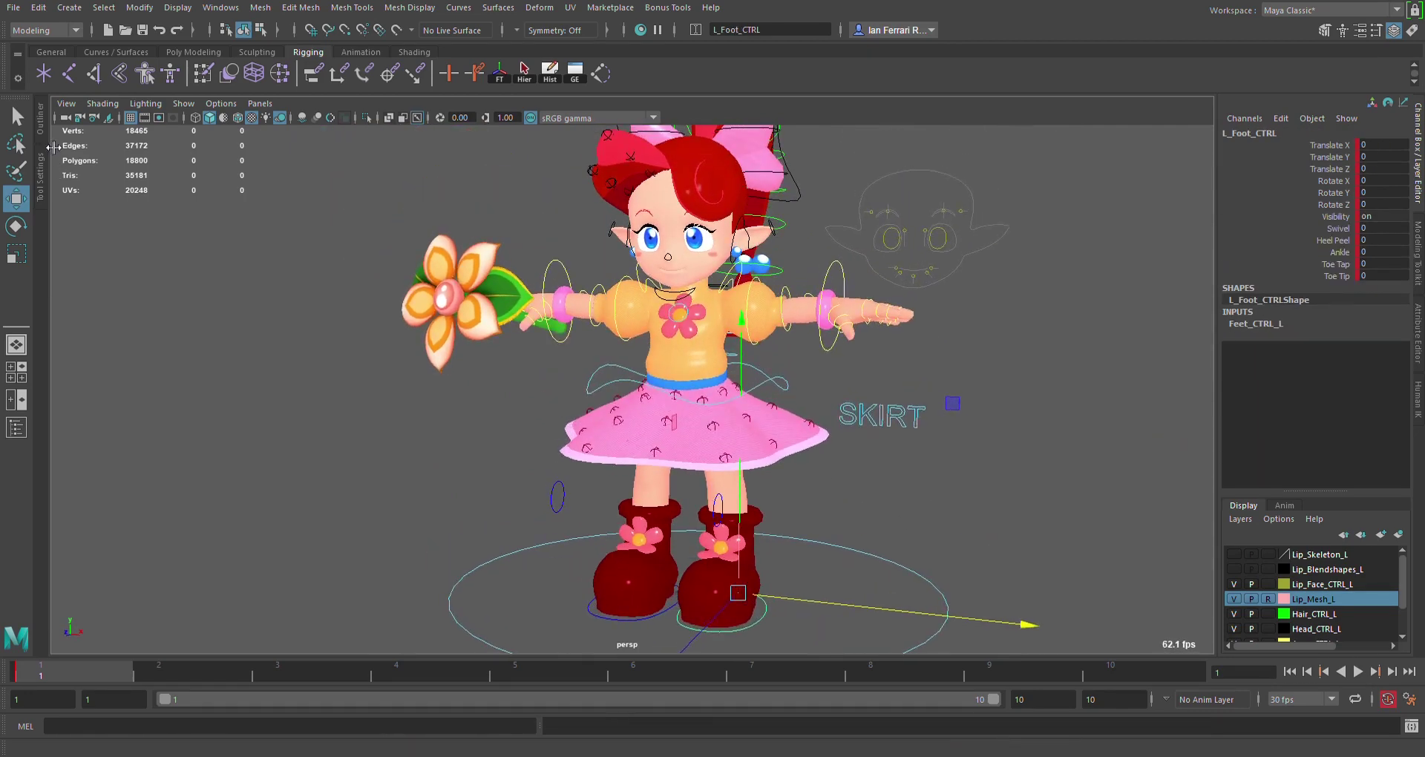
pyautogui.click(44, 127)
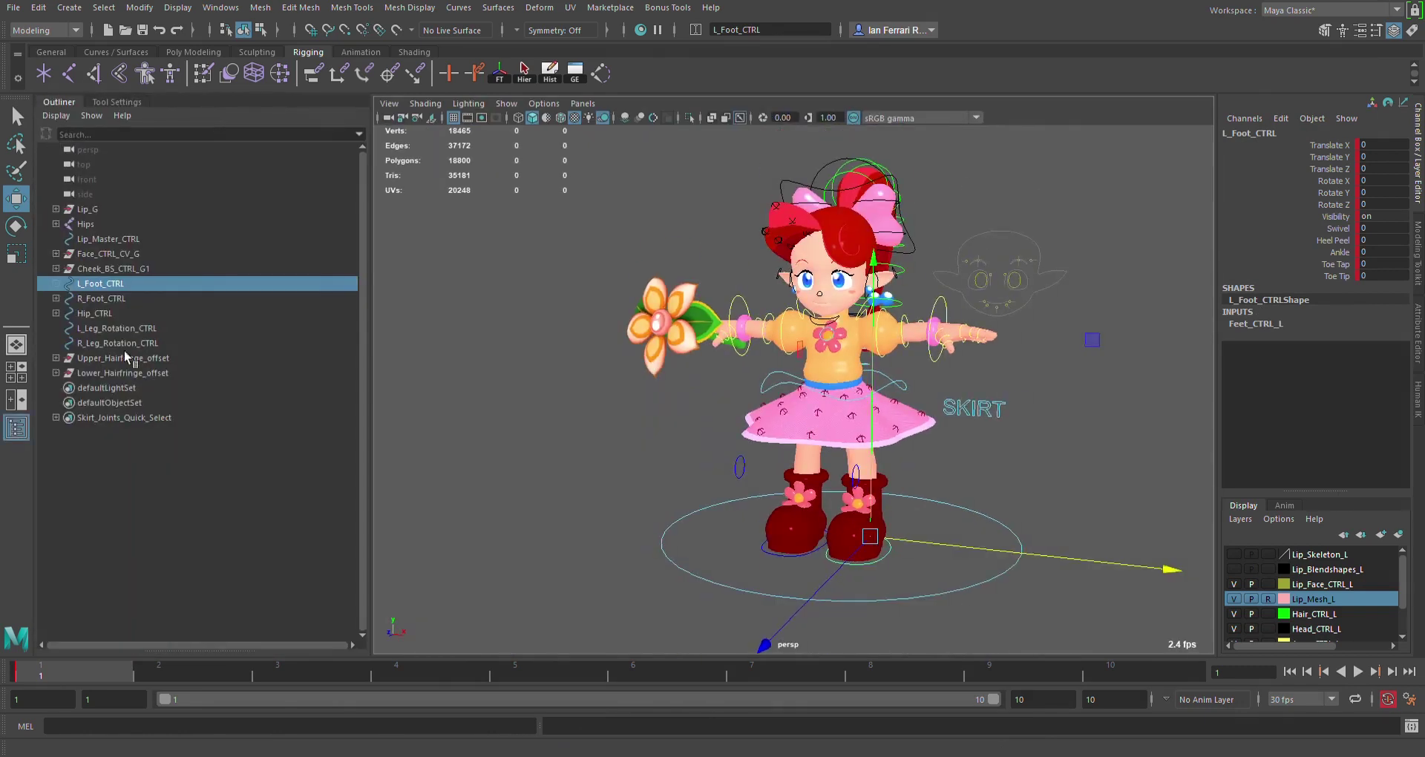
pyautogui.click(113, 418)
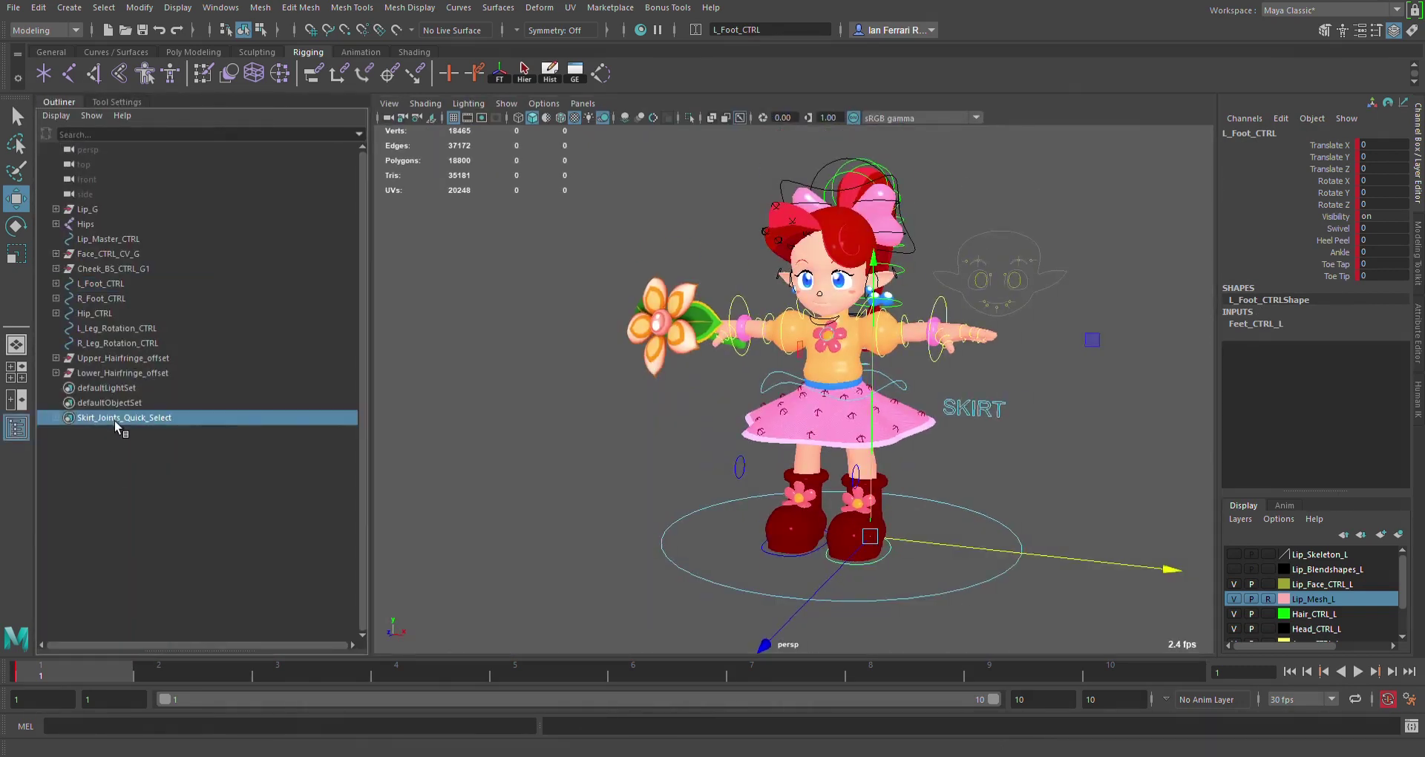
pyautogui.doubleClick(159, 418)
pyautogui.scroll(5, 989, 425)
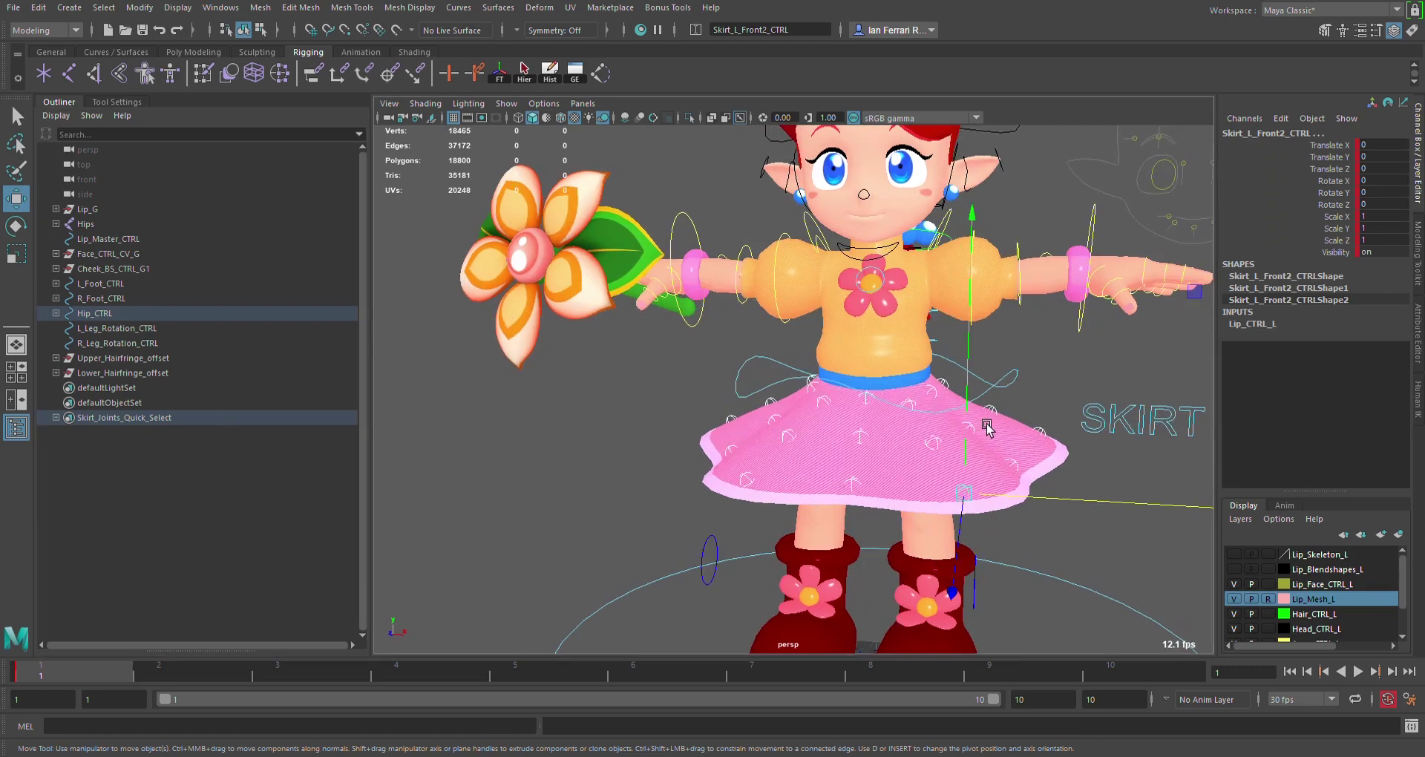
# - Try rotating all the selected skirt controls together and undo the rotation
pyautogui.press('e')
pyautogui.moveTo(1093, 321); pyautogui.dragTo(1023, 438)
pyautogui.hotkey('ctrl', 'z')
pyautogui.keyDown('alt'); pyautogui.moveTo(1006, 316); pyautogui.dragTo(935, 290, button='middle'); pyautogui.keyUp('alt')
pyautogui.press('w')
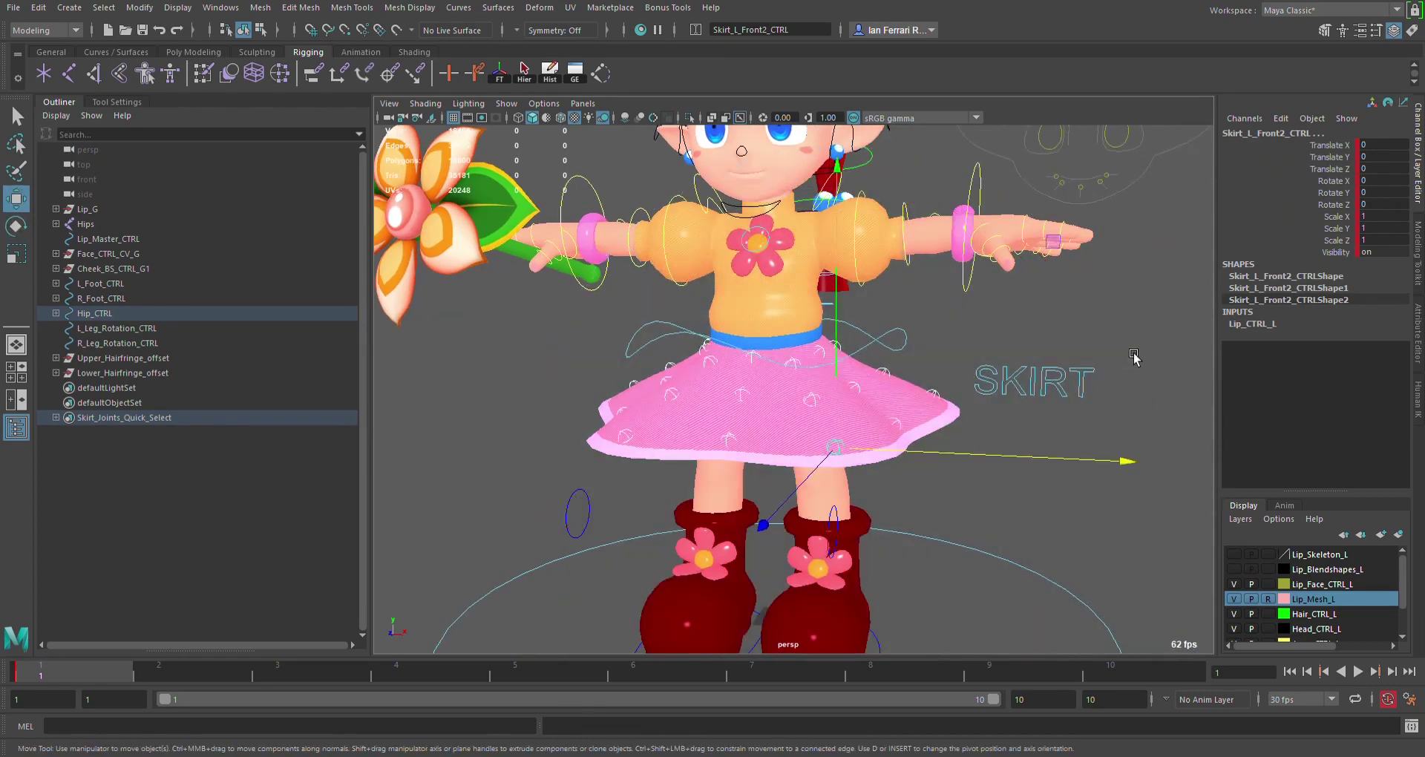
# - Set Skirt FK to off on the SKIRT text control and clear the selection
pyautogui.click(1087, 380)
pyautogui.click(1348, 156)
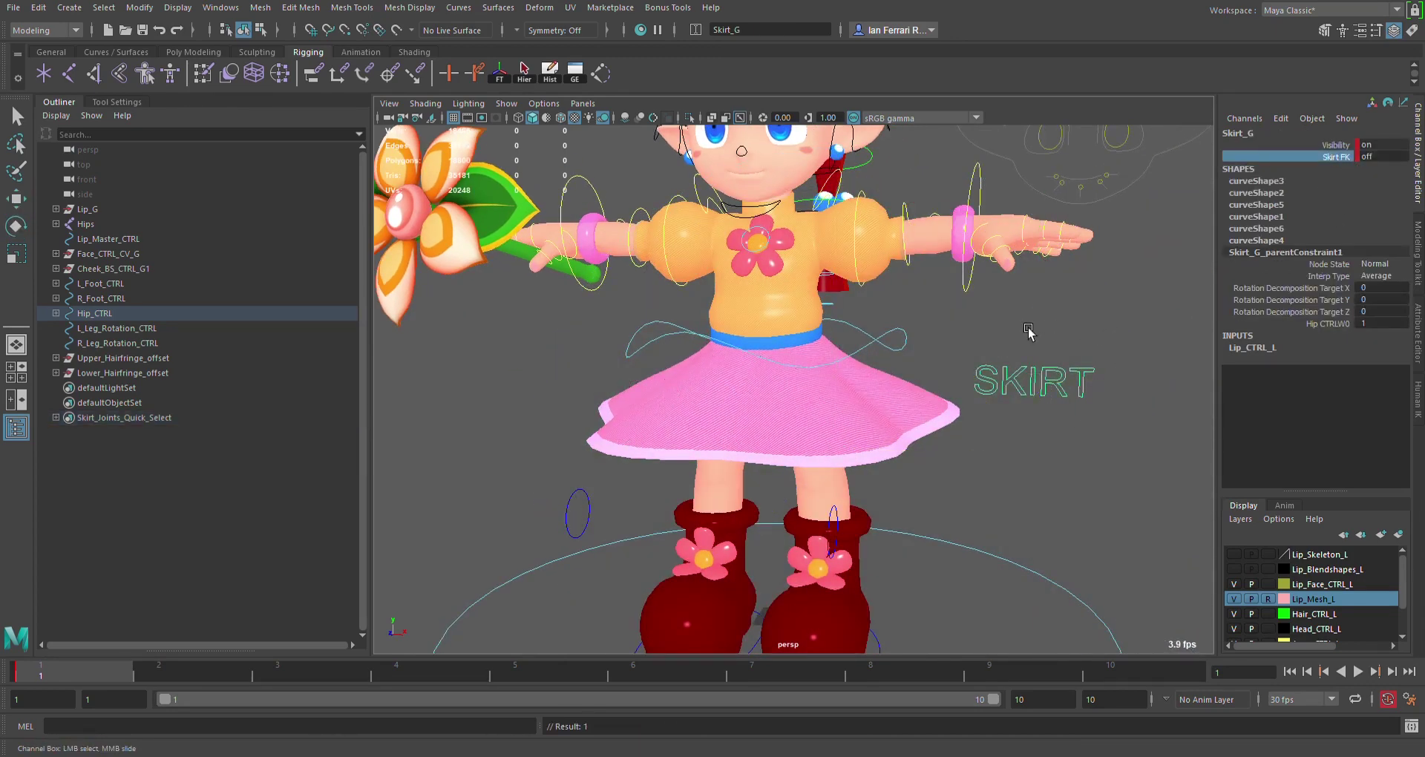
pyautogui.keyDown('alt'); pyautogui.moveTo(1029, 331); pyautogui.dragTo(1106, 334); pyautogui.keyUp('alt')
pyautogui.click(1117, 335)
pyautogui.press('w')
# - Try moving the left shoulder control and undo the move
pyautogui.keyDown('alt'); pyautogui.moveTo(1030, 275); pyautogui.dragTo(1028, 391, button='middle'); pyautogui.keyUp('alt')
pyautogui.scroll(5, 1024, 386)
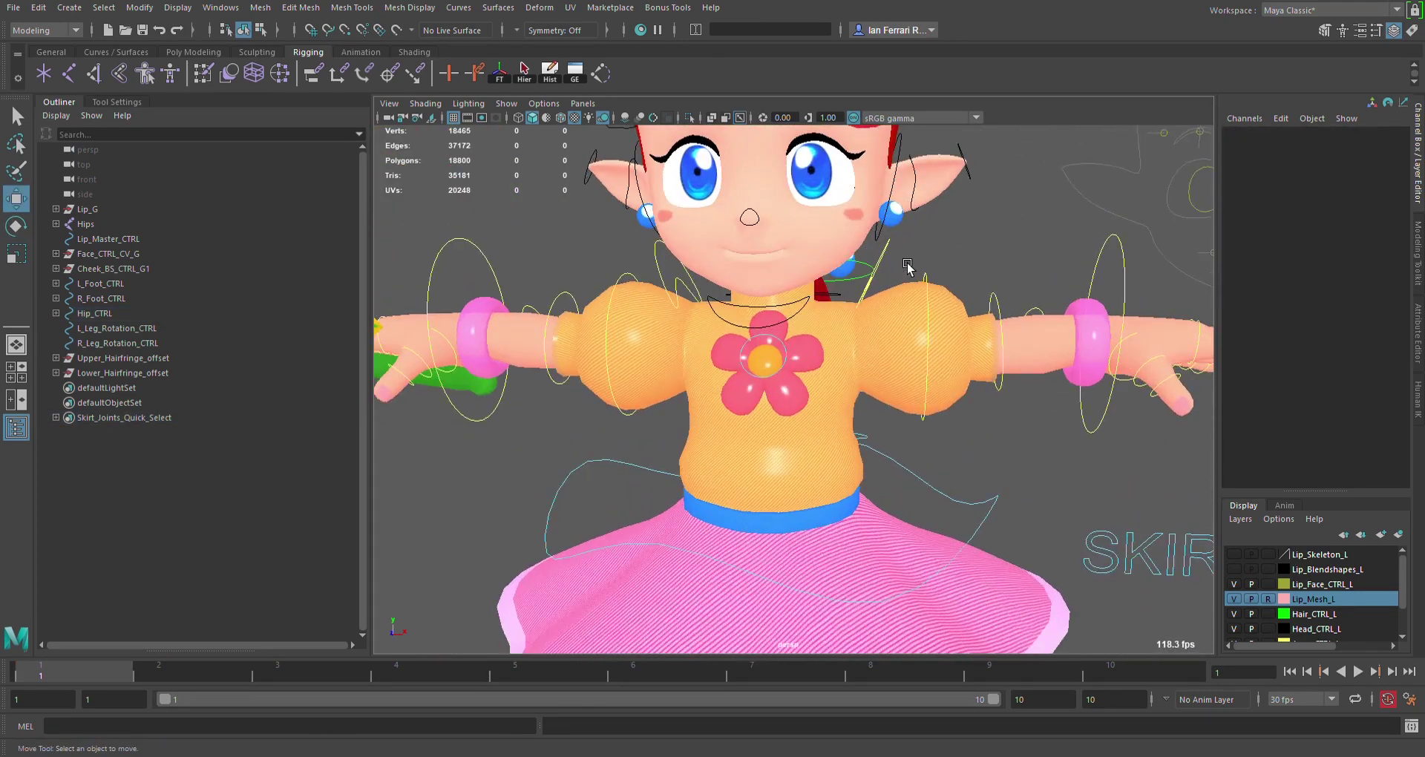
pyautogui.keyDown('alt'); pyautogui.moveTo(907, 265); pyautogui.dragTo(923, 316, button='middle'); pyautogui.keyUp('alt')
pyautogui.keyDown('alt'); pyautogui.moveTo(922, 317); pyautogui.dragTo(936, 315); pyautogui.keyUp('alt')
pyautogui.click(897, 304)
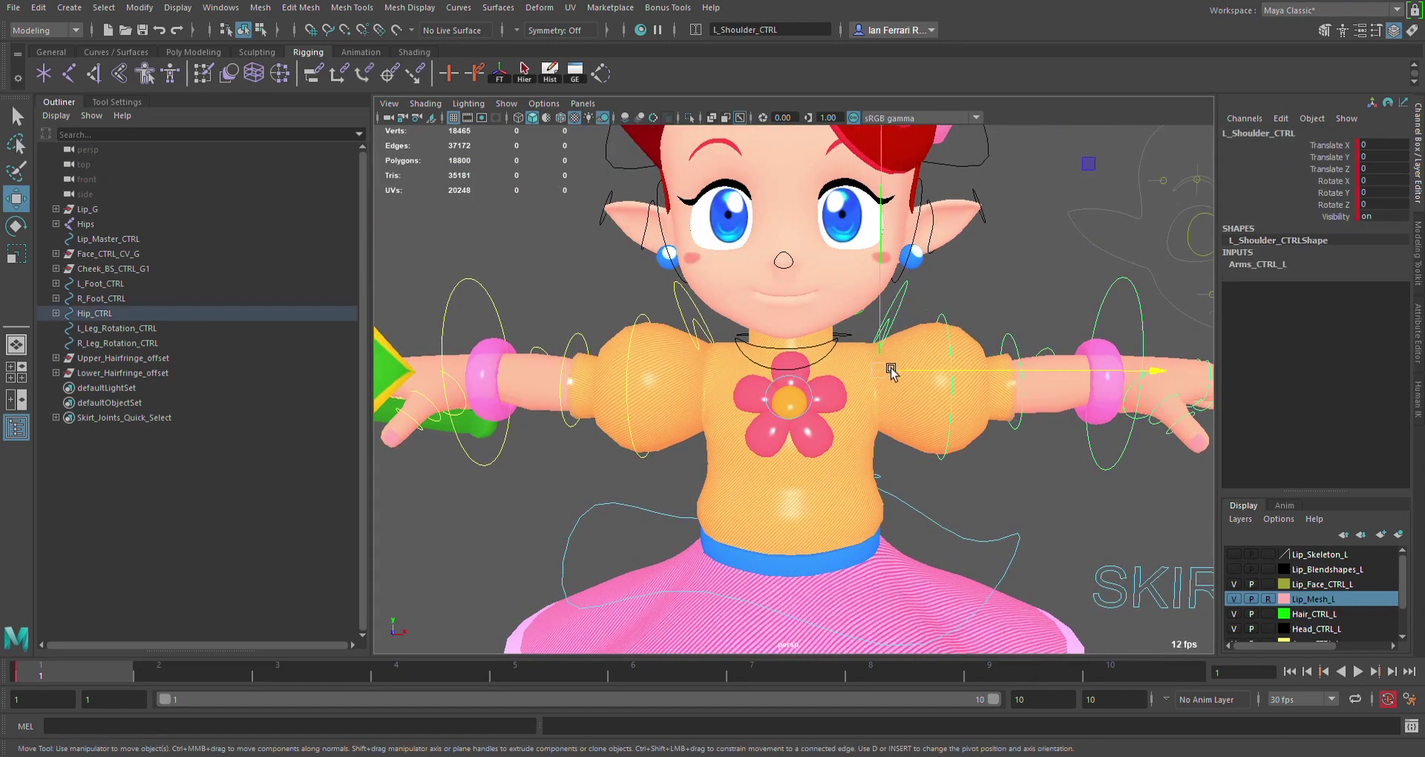
pyautogui.moveTo(910, 369); pyautogui.dragTo(915, 349)
pyautogui.scroll(-6, 966, 386)
pyautogui.hotkey('ctrl', 'z')
pyautogui.scroll(4, 1022, 391)
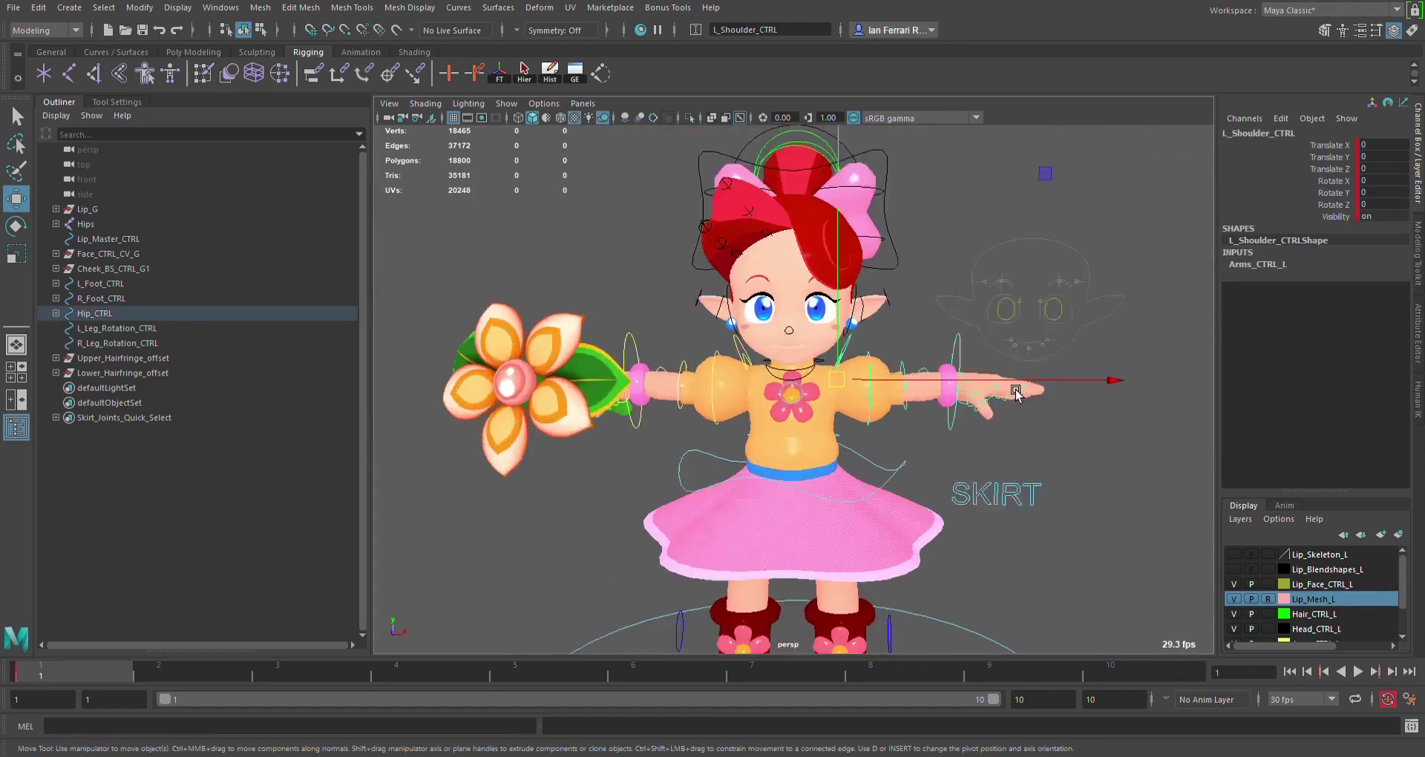
# - Try rotating the whole left arm with the shoulder control in different directions, and undo each rotation
pyautogui.press('e')
pyautogui.moveTo(1046, 271); pyautogui.dragTo(1001, 421)
pyautogui.press('z')
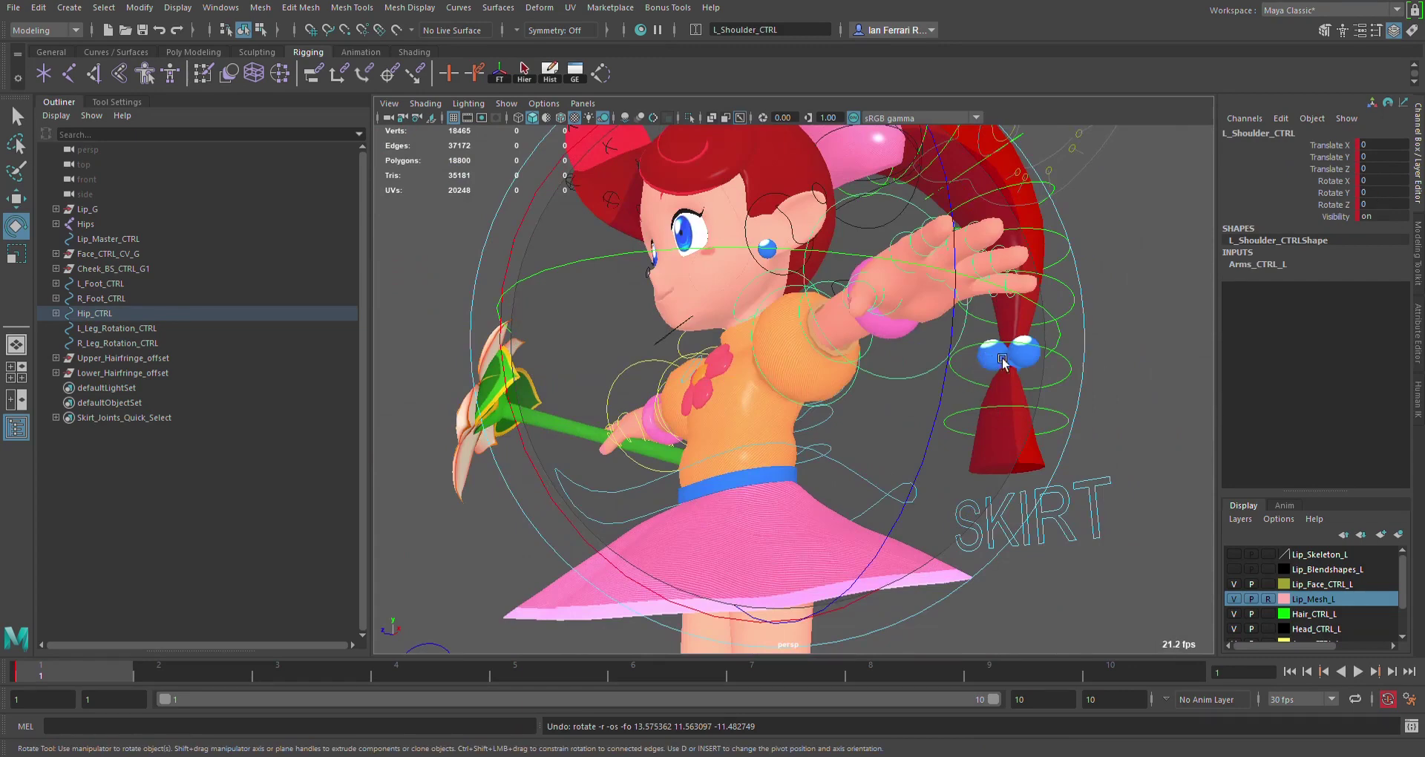
pyautogui.keyDown('alt'); pyautogui.moveTo(1002, 363); pyautogui.dragTo(919, 484); pyautogui.keyUp('alt')
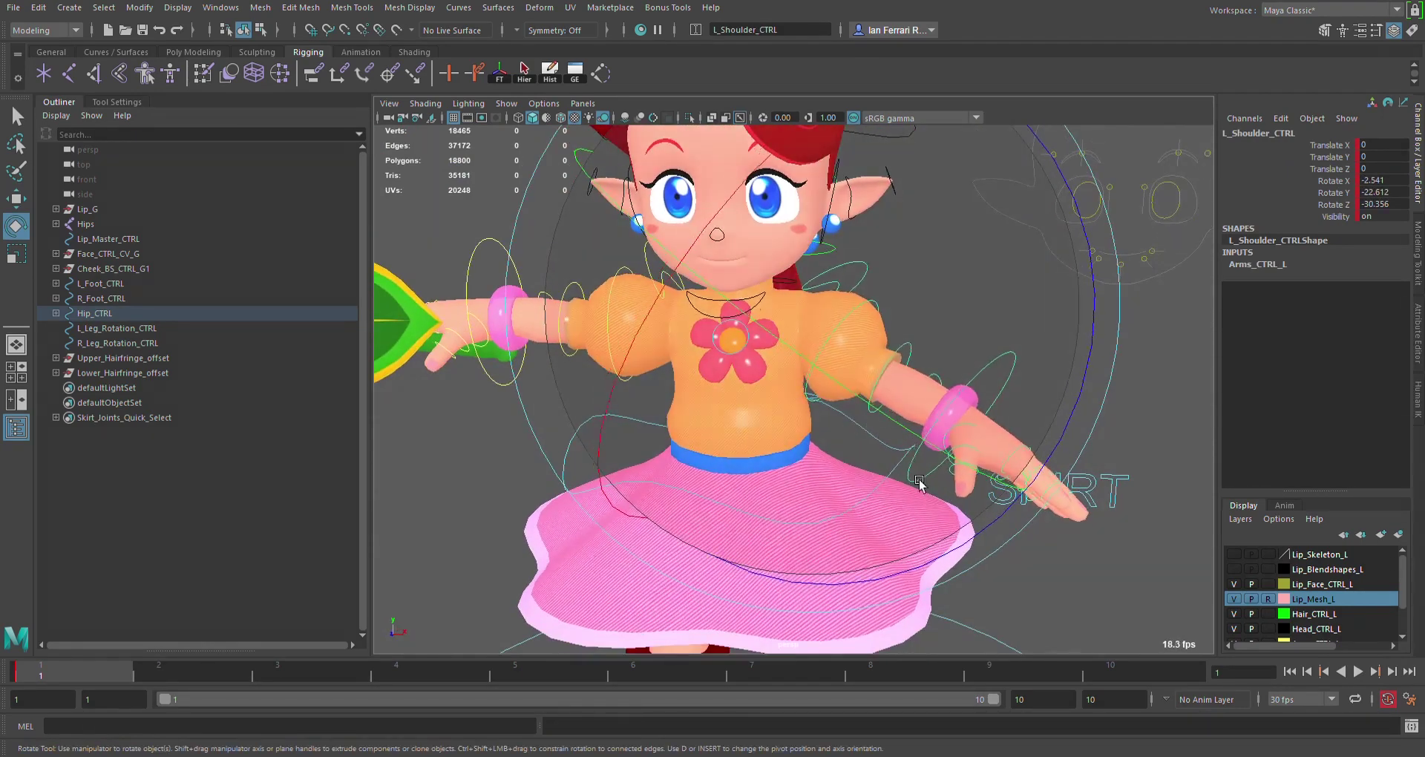
pyautogui.press('z')
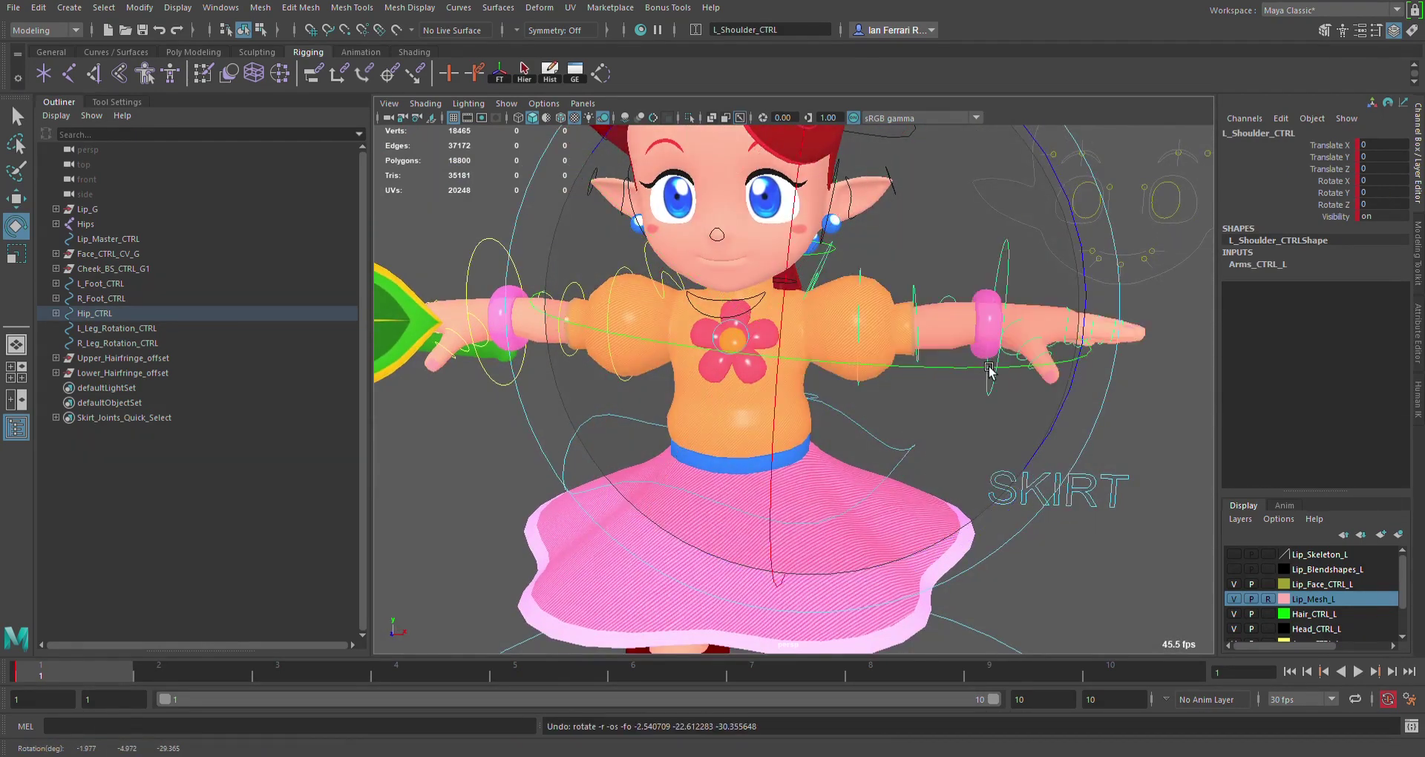
# - Try scaling the left sleeve control uniformly to about 1.82 and undo the scaling
pyautogui.click(870, 289)
pyautogui.click(875, 277)
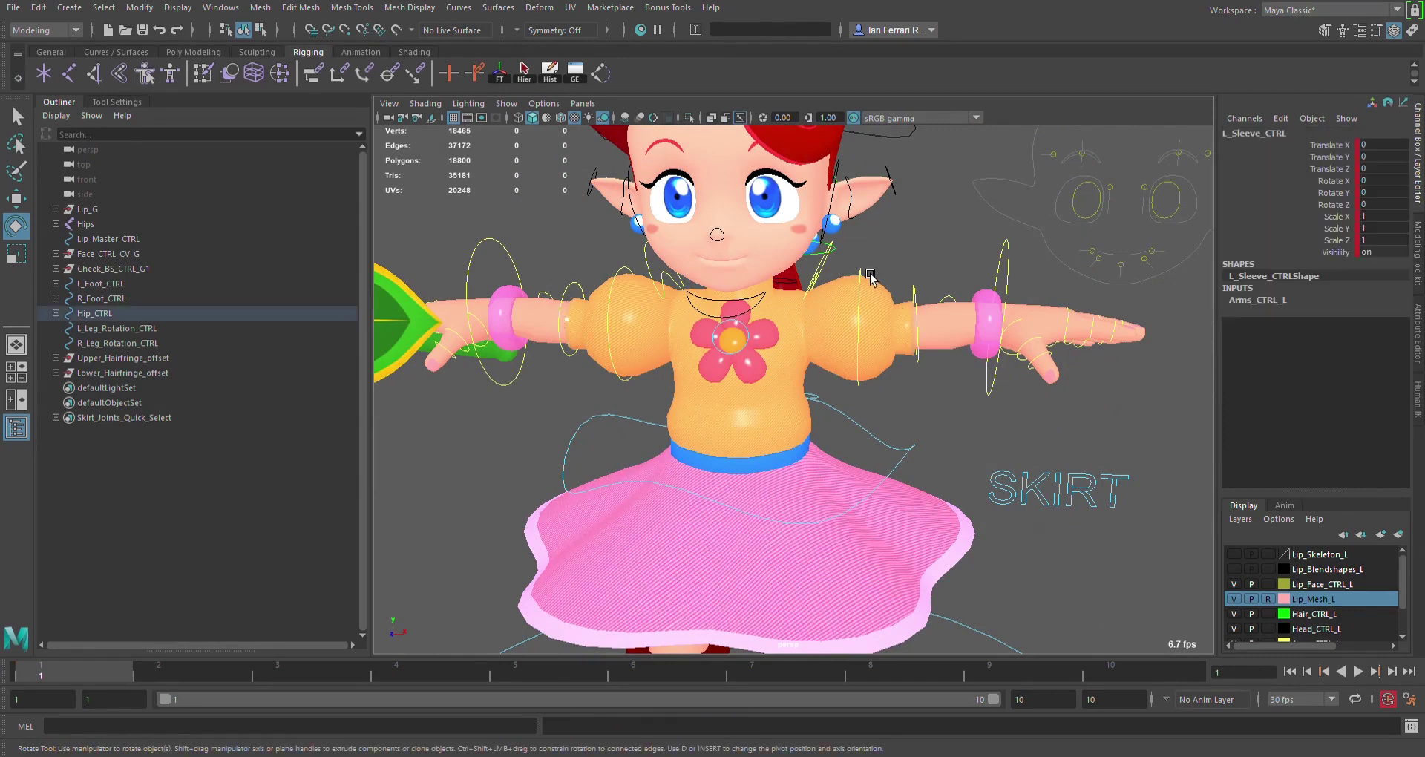
pyautogui.scroll(2, 933, 340)
pyautogui.press('r')
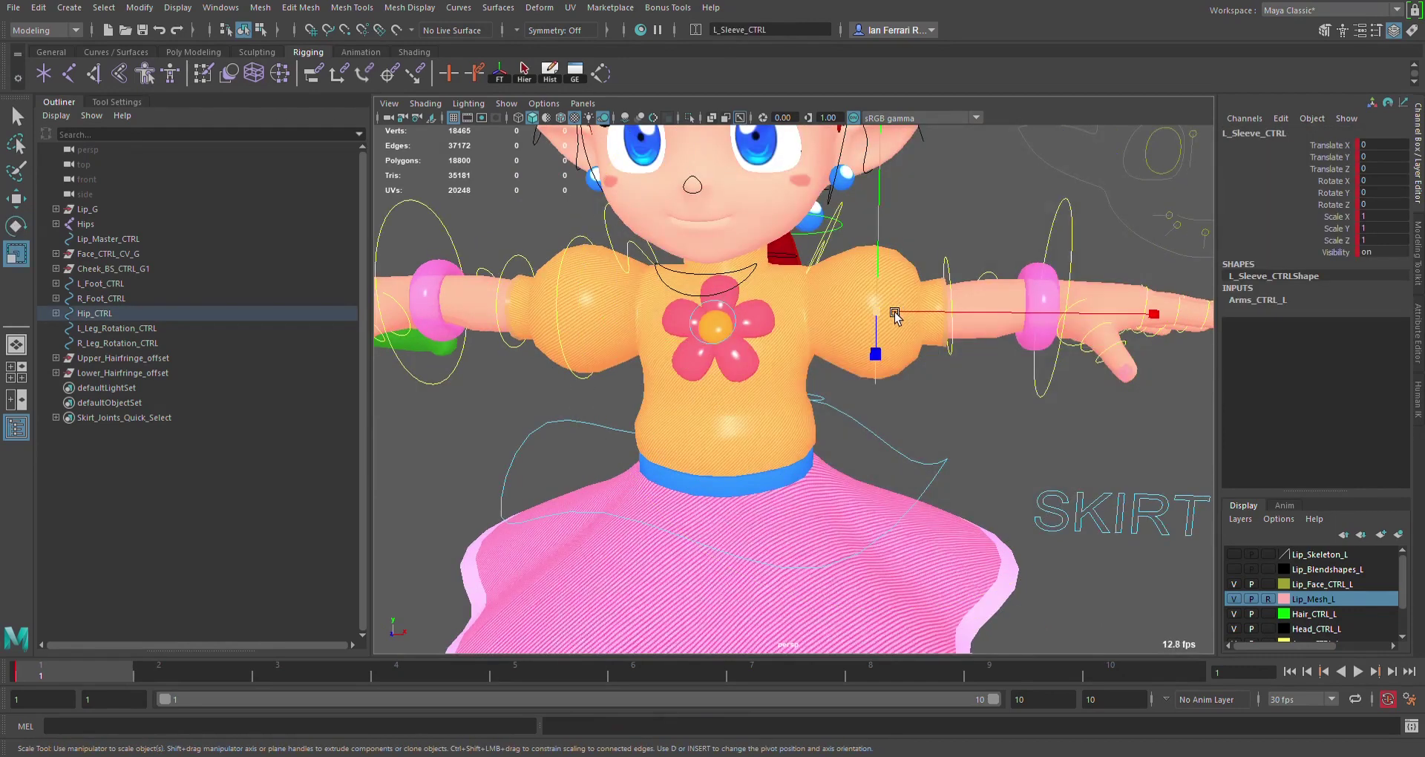
pyautogui.moveTo(947, 318); pyautogui.dragTo(1005, 319)
pyautogui.scroll(-2, 1005, 319)
pyautogui.moveTo(1046, 362)
pyautogui.keyDown('alt'); pyautogui.mouseDown()
pyautogui.moveTo(1005, 359)
pyautogui.moveTo(1032, 364)
pyautogui.mouseUp(); pyautogui.keyUp('alt')
pyautogui.hotkey('ctrl', 'z')
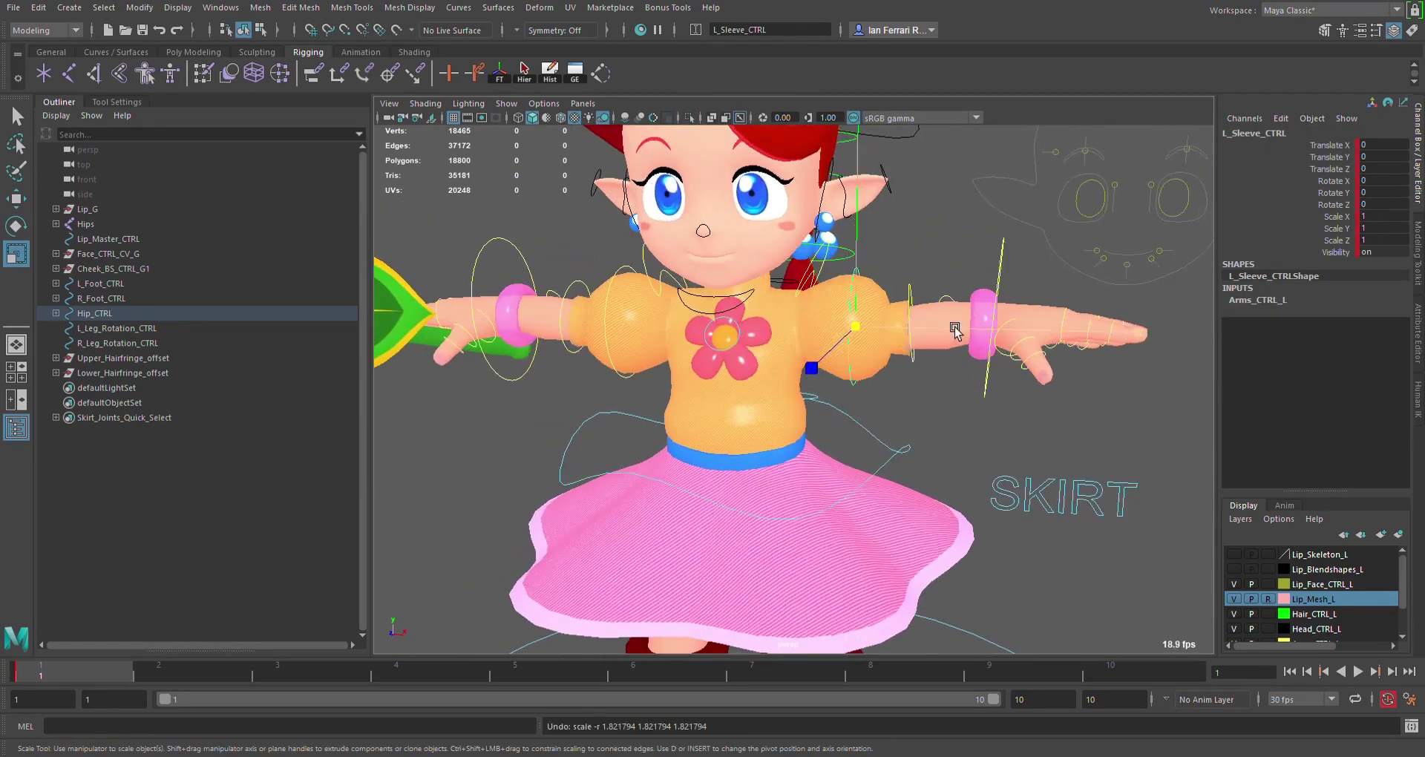
# - Try moving the left sleeve control and scaling it to about 1.723 in Y and Z, and undo these changes
pyautogui.keyDown('alt'); pyautogui.moveTo(955, 326); pyautogui.dragTo(894, 335); pyautogui.keyUp('alt')
pyautogui.scroll(-3, 920, 332)
pyautogui.press('w')
pyautogui.scroll(2, 890, 305)
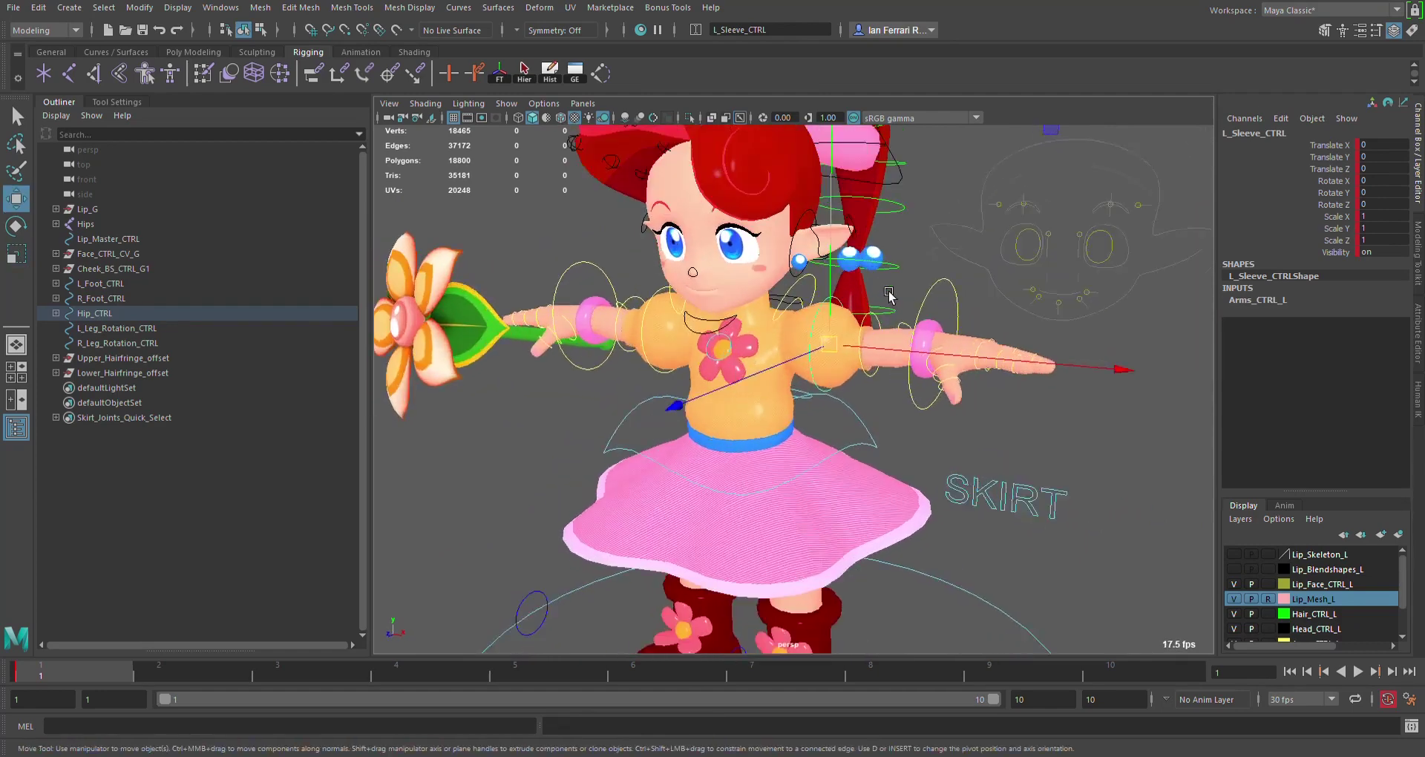
pyautogui.keyDown('alt'); pyautogui.moveTo(896, 299); pyautogui.dragTo(891, 413, button='middle'); pyautogui.keyUp('alt')
pyautogui.keyDown('alt'); pyautogui.moveTo(891, 414); pyautogui.dragTo(969, 391); pyautogui.keyUp('alt')
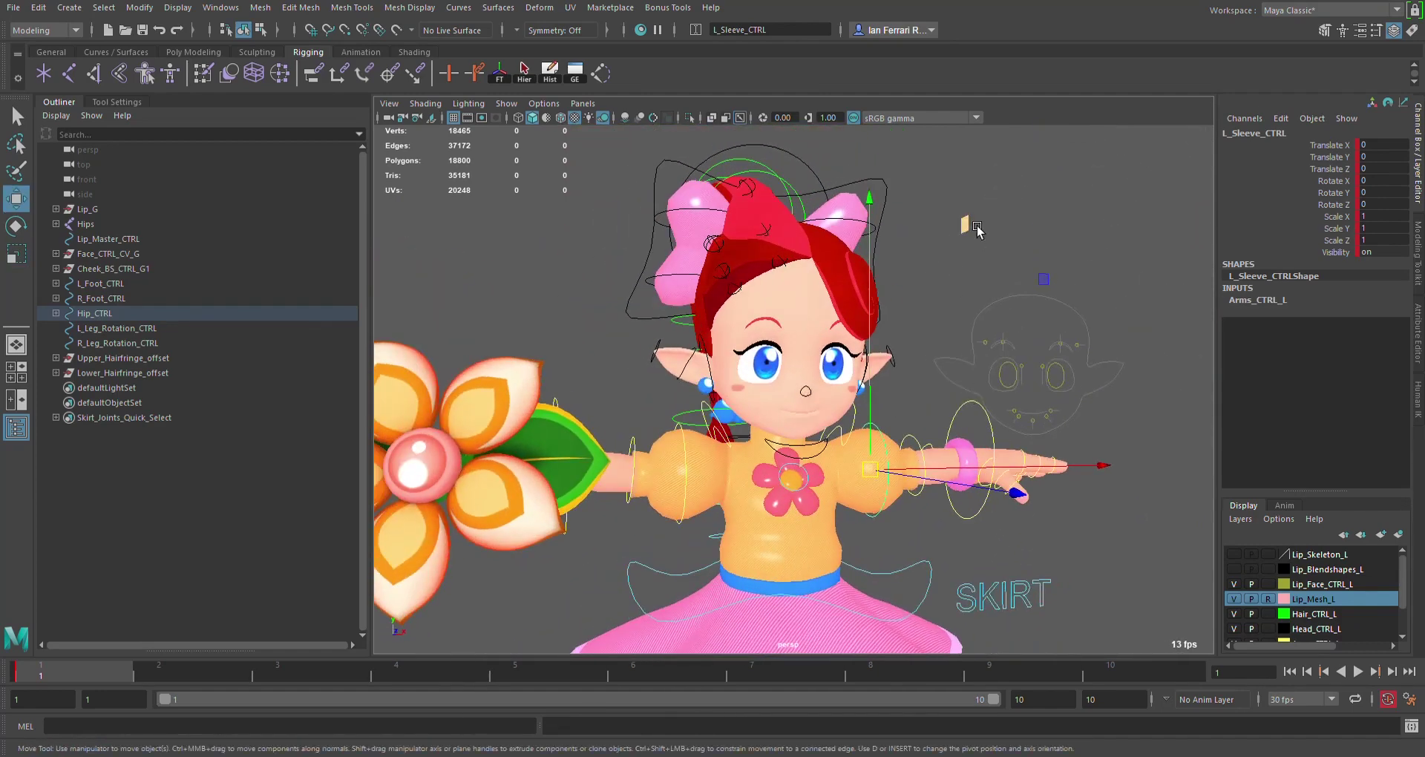
pyautogui.hotkey('ctrl', 'z')
pyautogui.press('r')
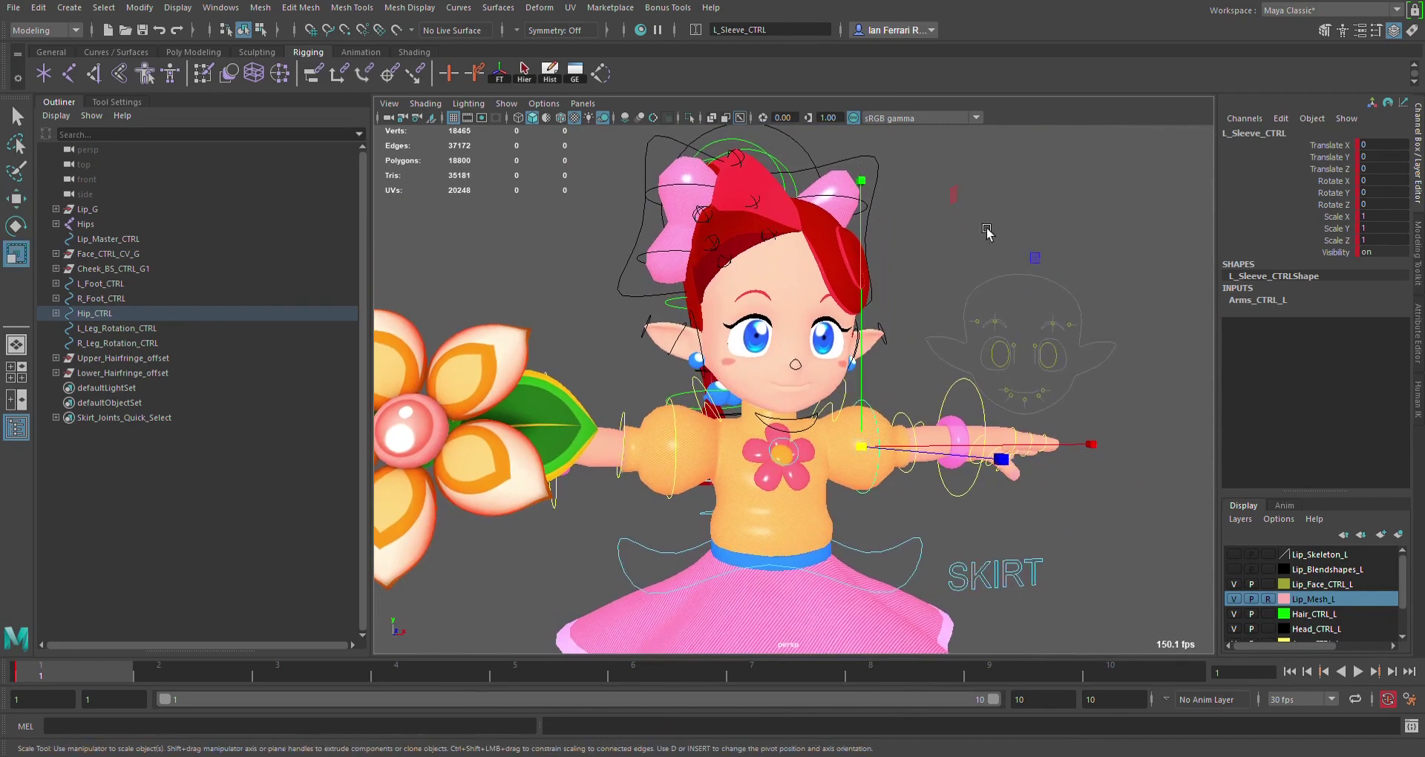
pyautogui.hotkey('ctrl', 'z')
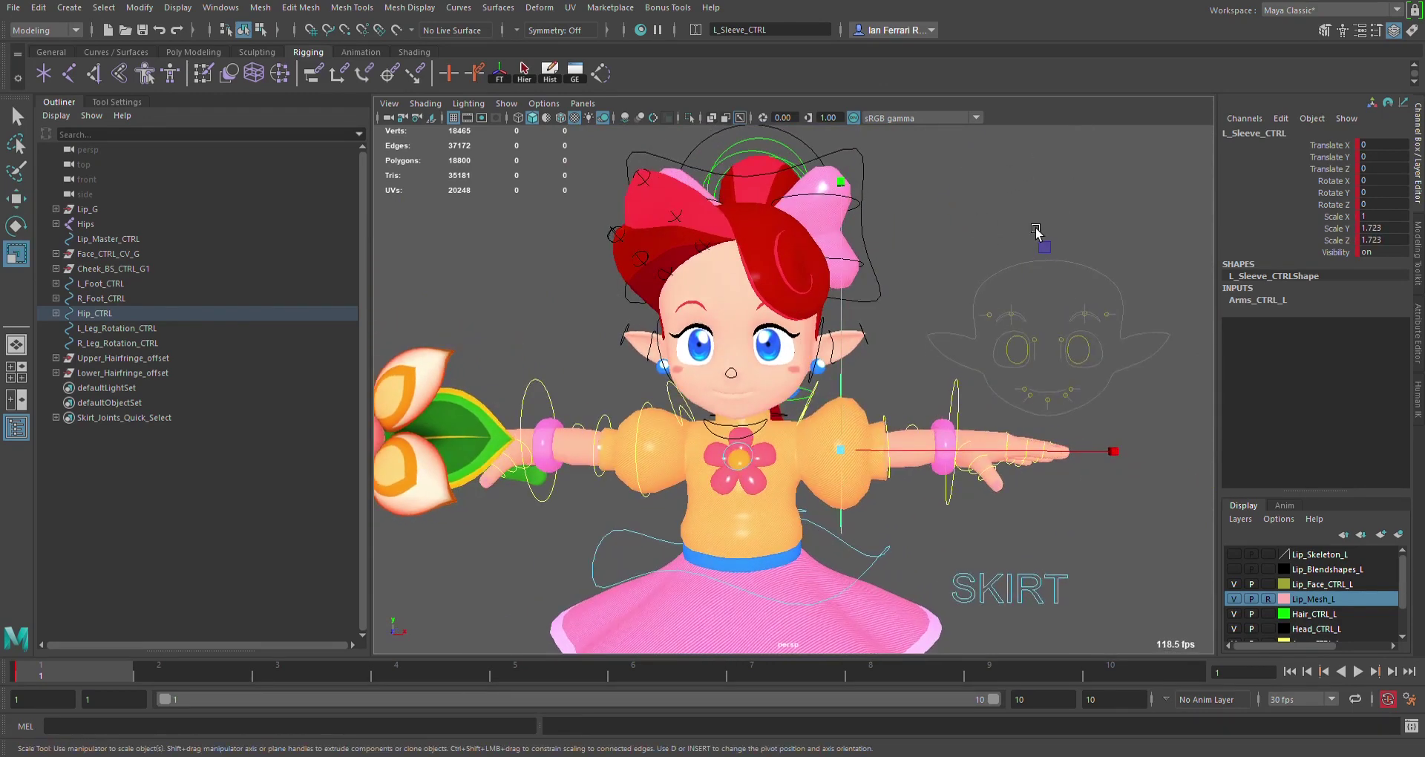
# - Bend the left elbow by rotating its control to about -52.9 degrees in Y
pyautogui.scroll(3, 875, 379)
pyautogui.moveTo(838, 398); pyautogui.dragTo(847, 412)
pyautogui.press('e')
pyautogui.scroll(-2, 913, 434)
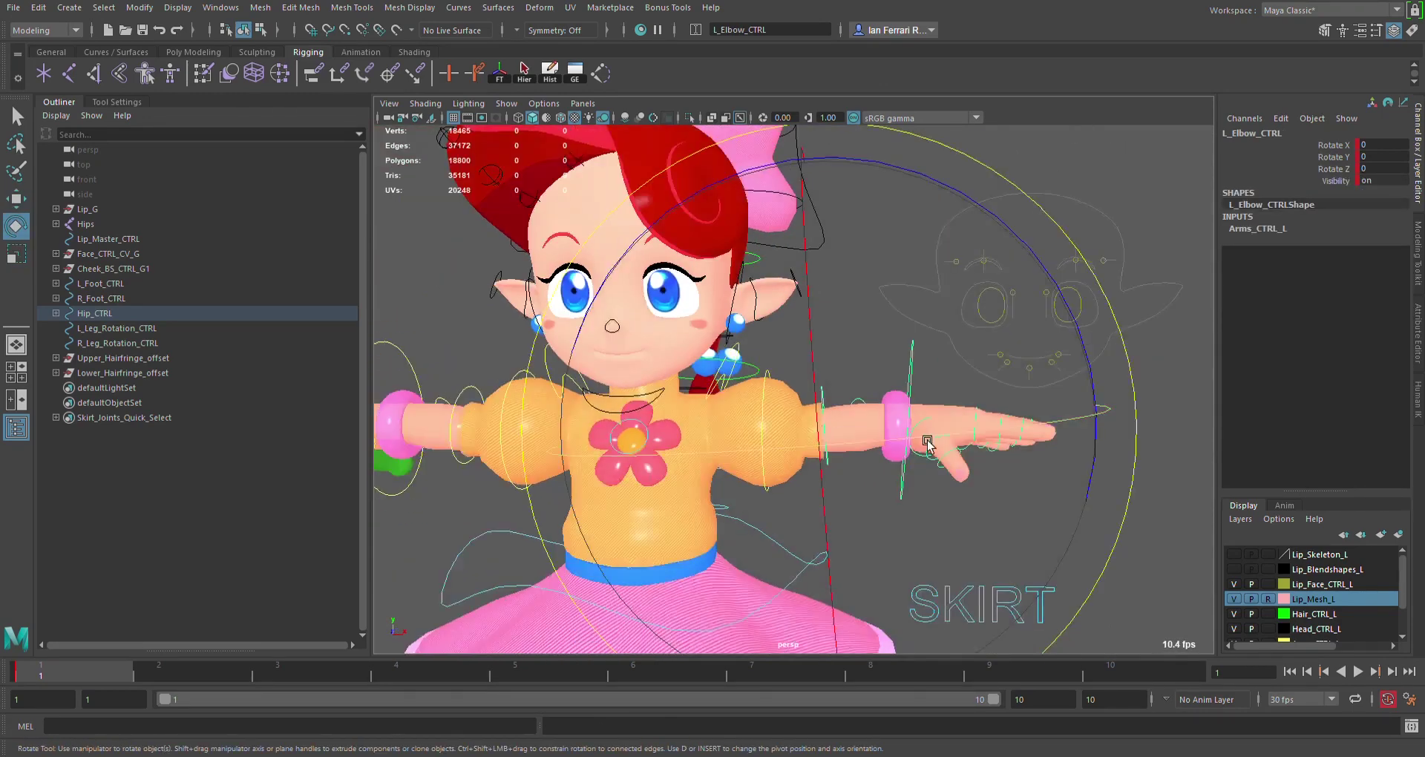
pyautogui.keyDown('alt'); pyautogui.moveTo(925, 439); pyautogui.dragTo(773, 629); pyautogui.keyUp('alt')
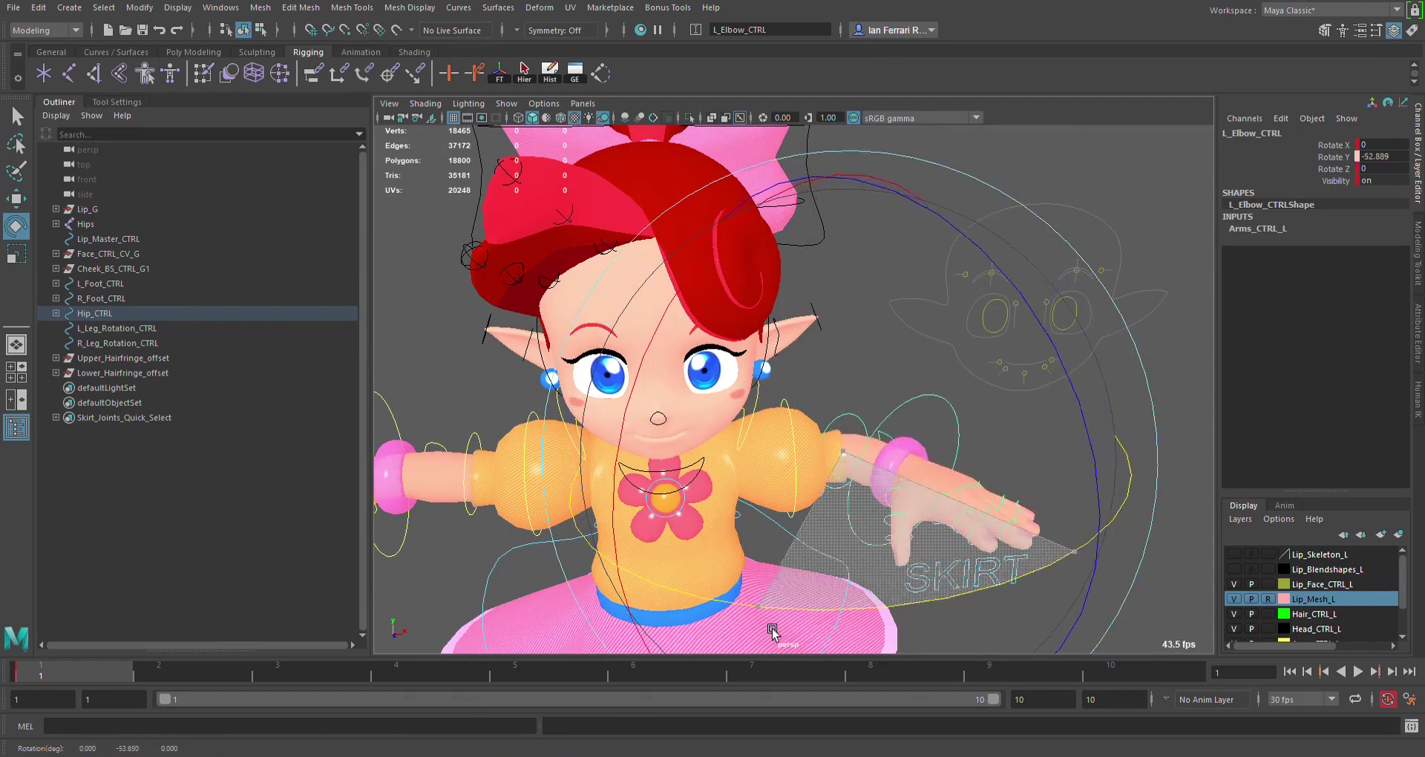
pyautogui.keyDown('alt'); pyautogui.moveTo(773, 629); pyautogui.dragTo(742, 388, button='middle'); pyautogui.keyUp('alt')
pyautogui.keyDown('alt'); pyautogui.moveTo(743, 388); pyautogui.dragTo(735, 497); pyautogui.keyUp('alt')
pyautogui.keyDown('alt'); pyautogui.moveTo(1022, 446); pyautogui.dragTo(836, 278); pyautogui.keyUp('alt')
# - Rotate the left hand at the wrist using the left hand control
pyautogui.click(927, 280)
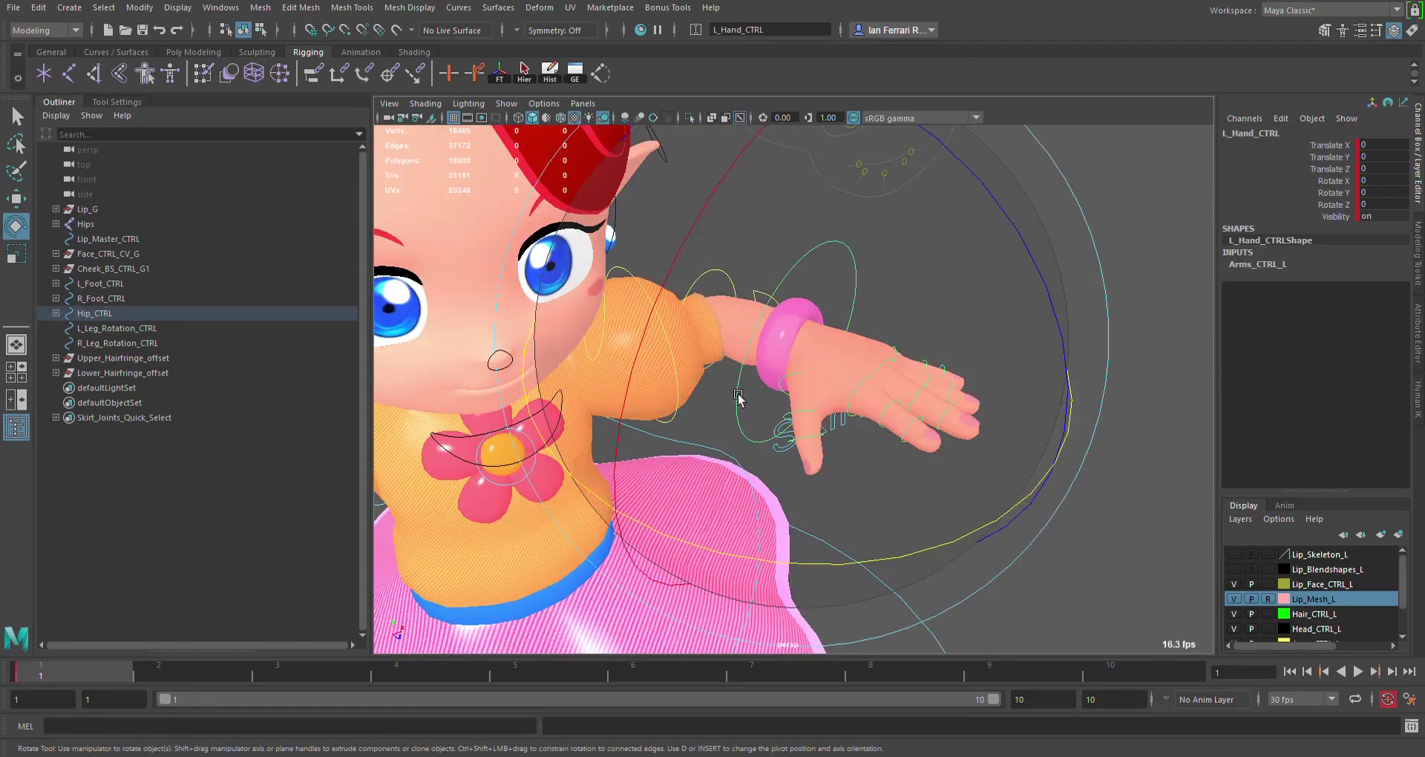
pyautogui.moveTo(738, 401); pyautogui.dragTo(913, 189)
pyautogui.click(1148, 188)
# - Try rotating the left forearm with the left arm twist control
pyautogui.click(778, 296)
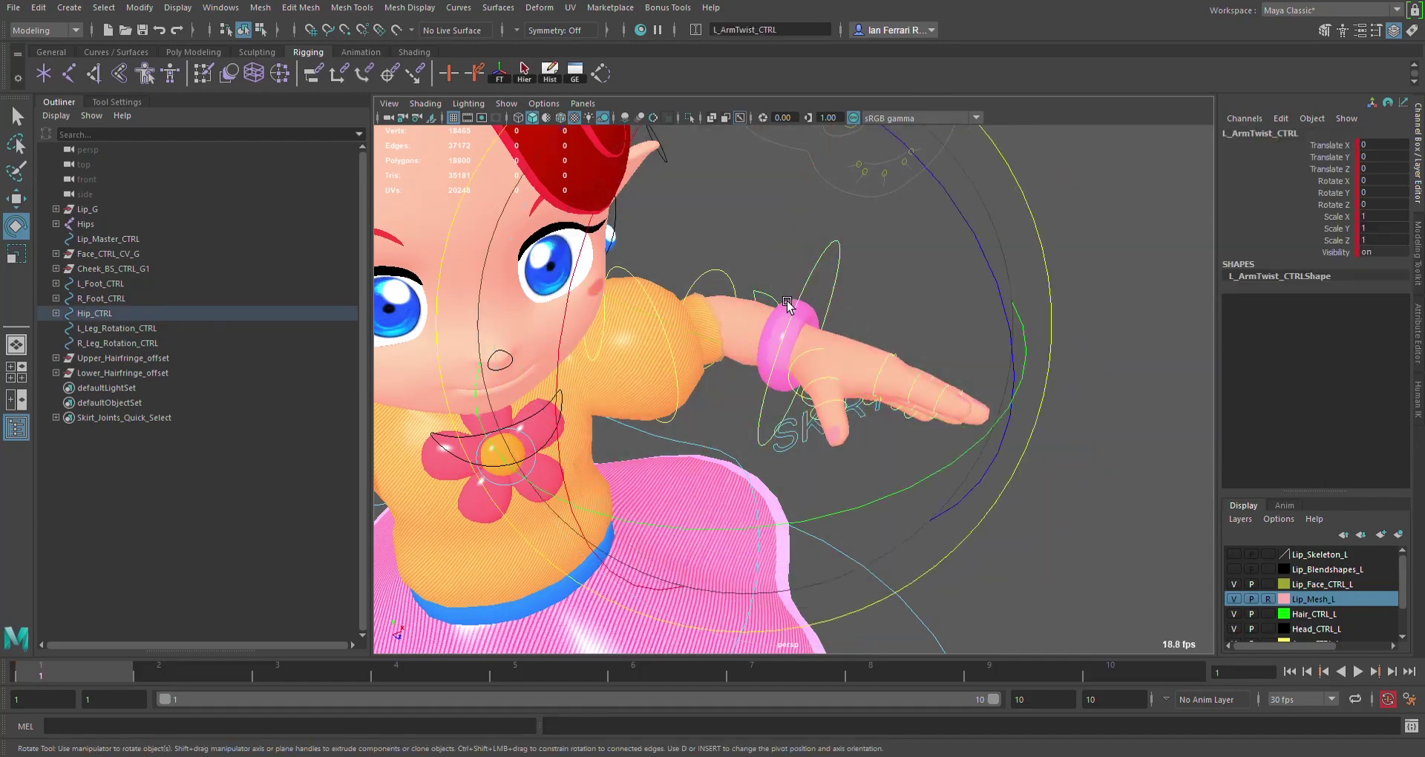
pyautogui.moveTo(580, 299); pyautogui.dragTo(712, 145)
pyautogui.keyDown('alt'); pyautogui.moveTo(932, 387); pyautogui.dragTo(1160, 398); pyautogui.keyUp('alt')
pyautogui.click(1159, 398)
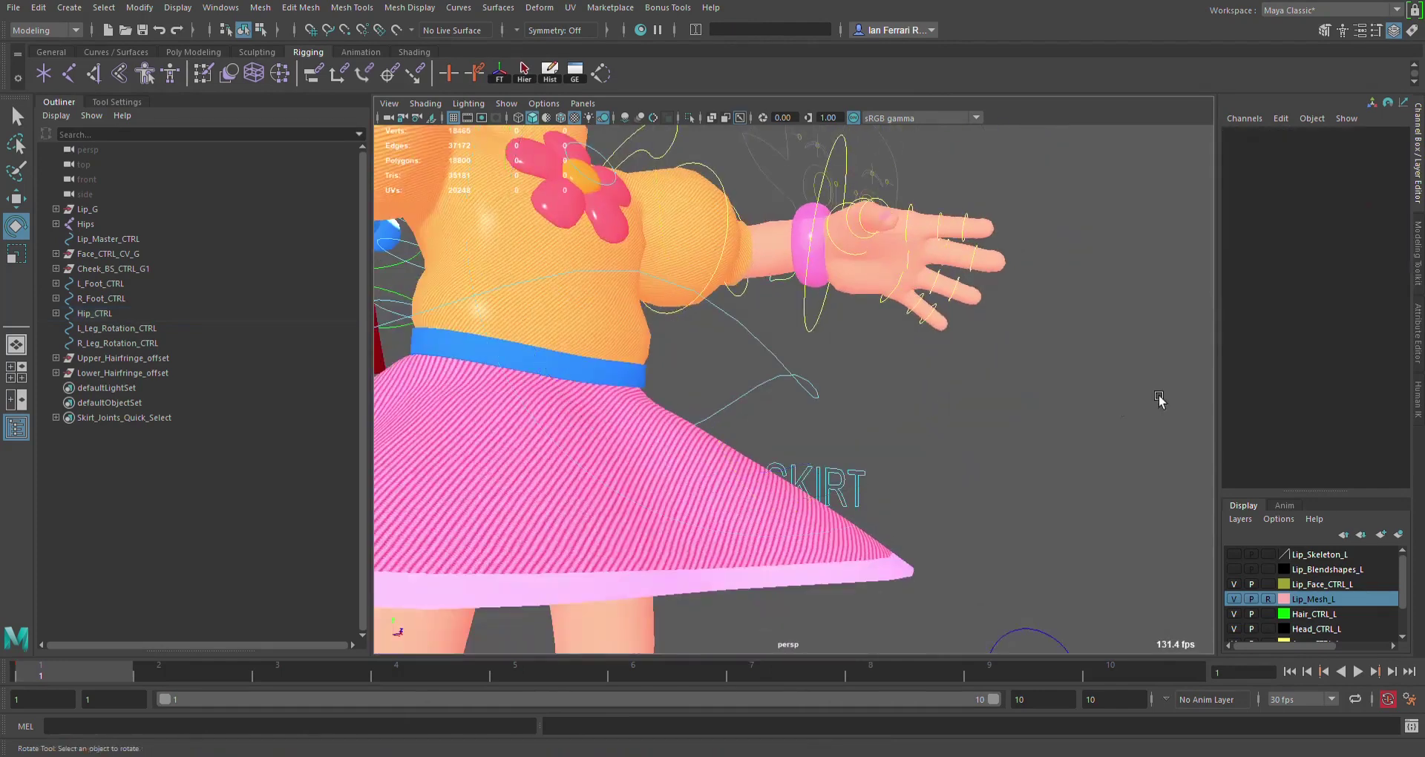
# - Curl the left hand's fingers into a fist by rotating all their finger controls together
pyautogui.moveTo(918, 220); pyautogui.dragTo(1120, 467)
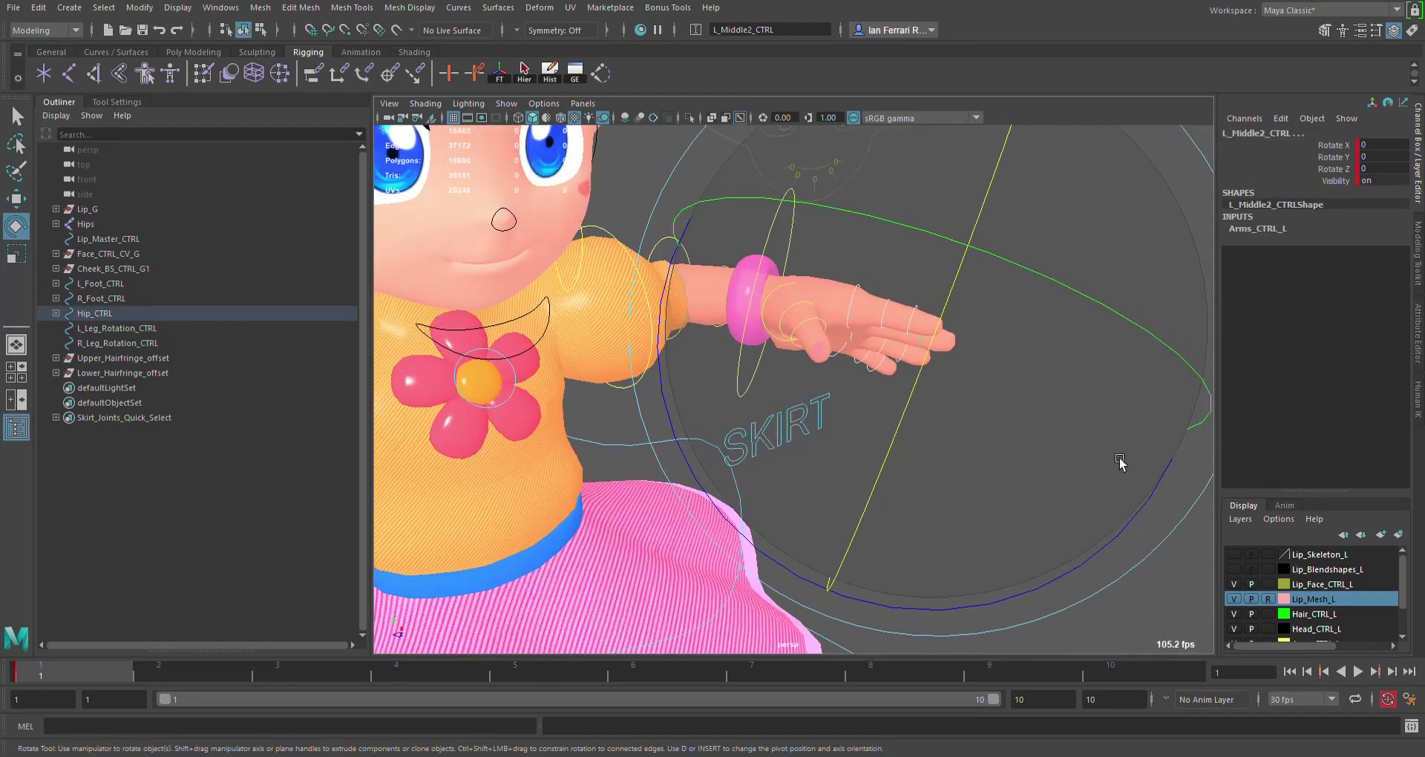
pyautogui.press('-')
pyautogui.press('-')
pyautogui.scroll(4, 1080, 447)
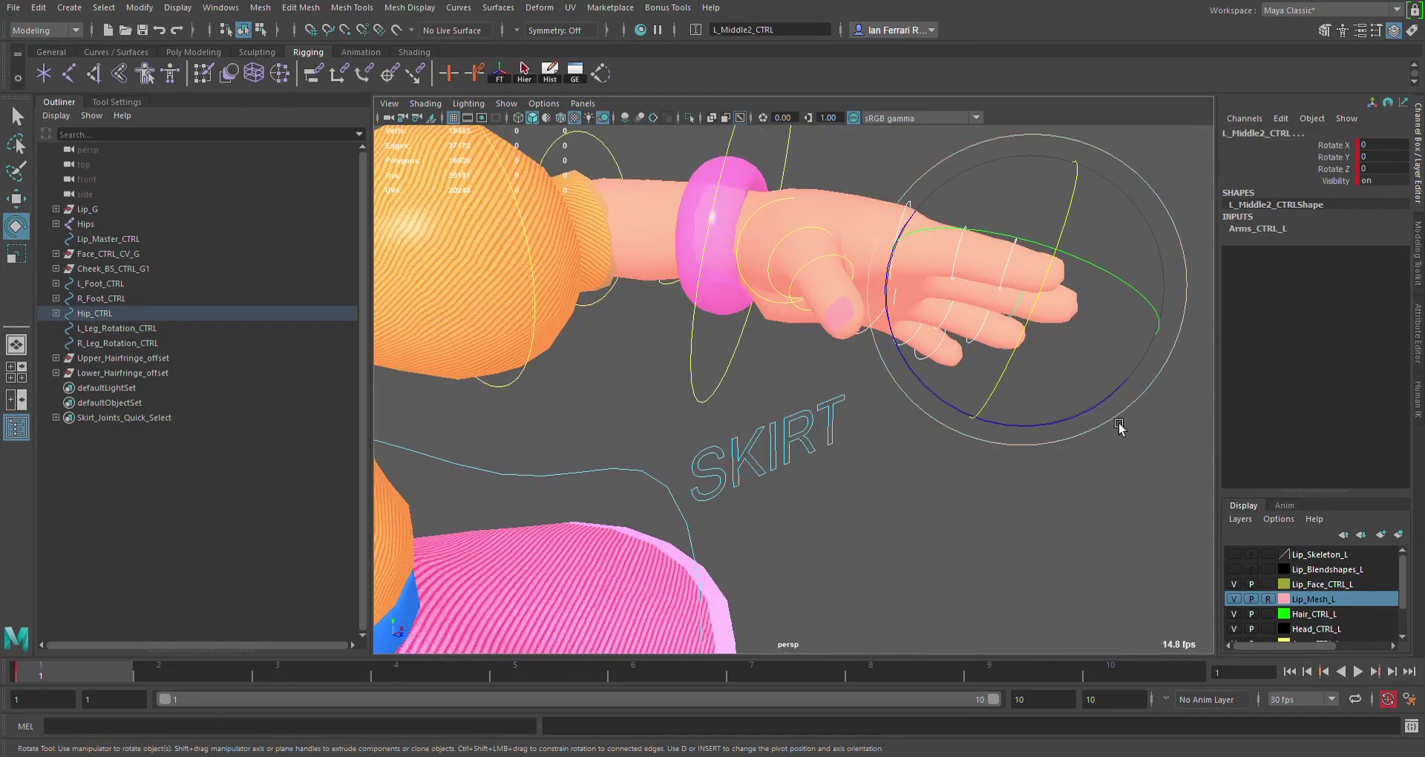
pyautogui.moveTo(1115, 414); pyautogui.dragTo(983, 327)
pyautogui.click(1078, 165)
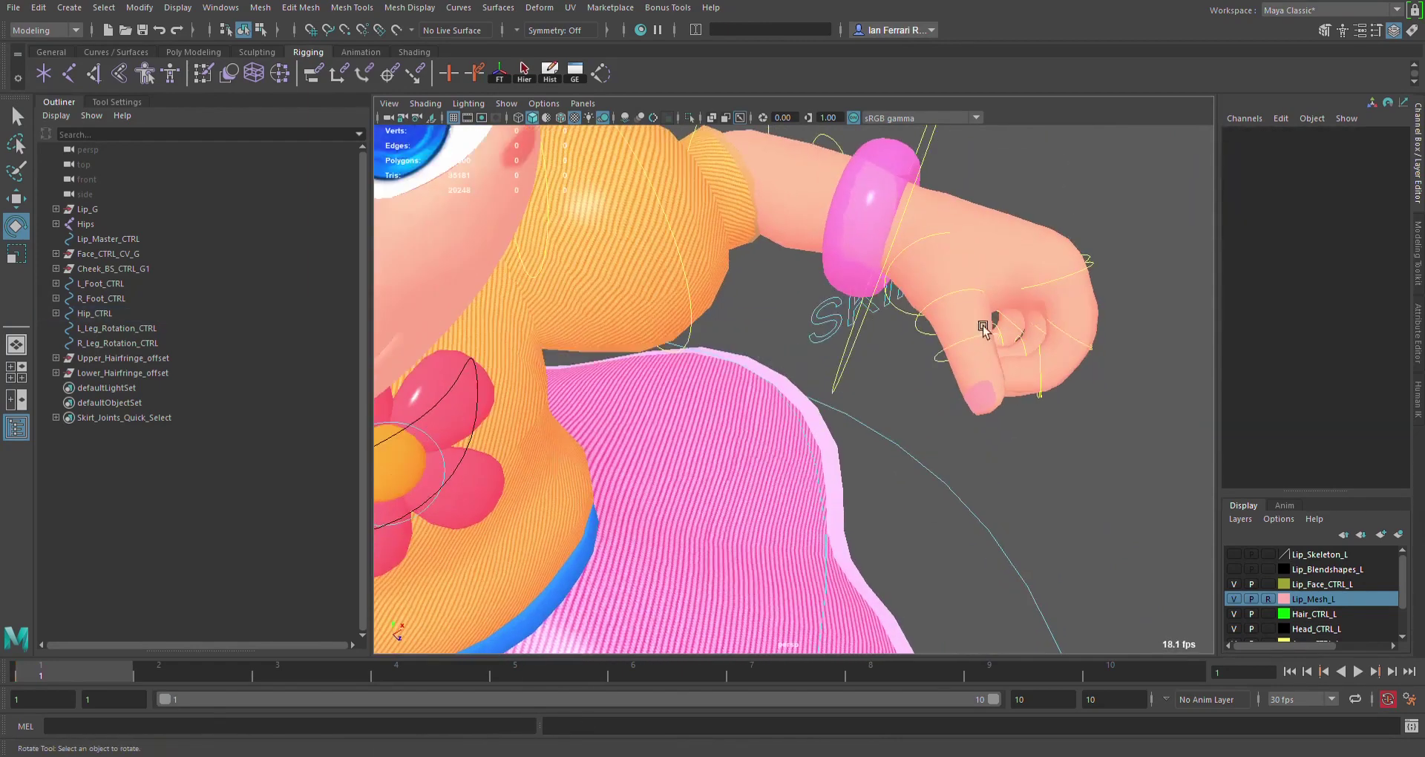
# - Bend the left thumb by rotating its second joint control to about -21.6 degrees in Y
pyautogui.click(946, 254)
pyautogui.press('w')
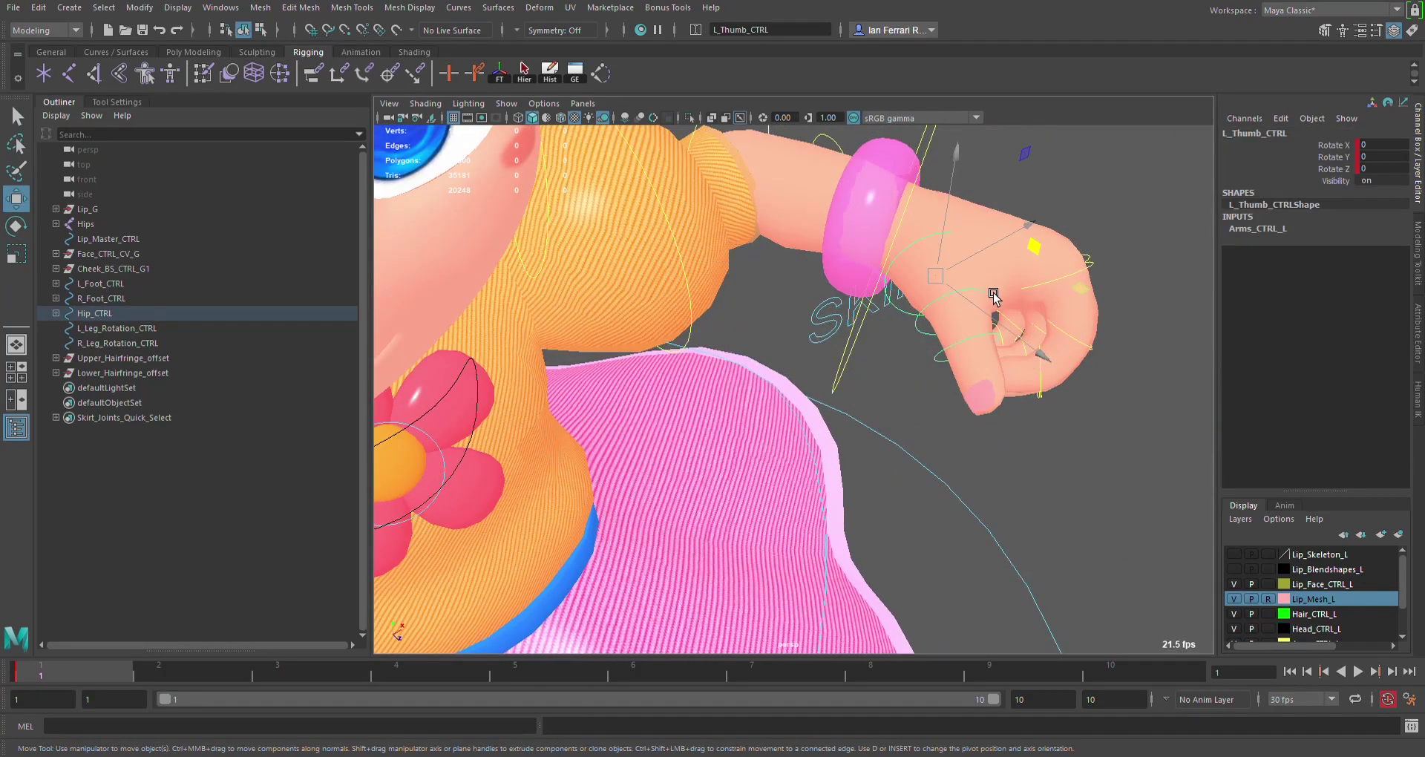
pyautogui.keyDown('alt'); pyautogui.moveTo(1037, 373); pyautogui.dragTo(1138, 364); pyautogui.keyUp('alt')
# - Open the left hand by rotating all the finger controls together to about 22.3 degrees in Z
pyautogui.moveTo(1138, 363); pyautogui.dragTo(1086, 278)
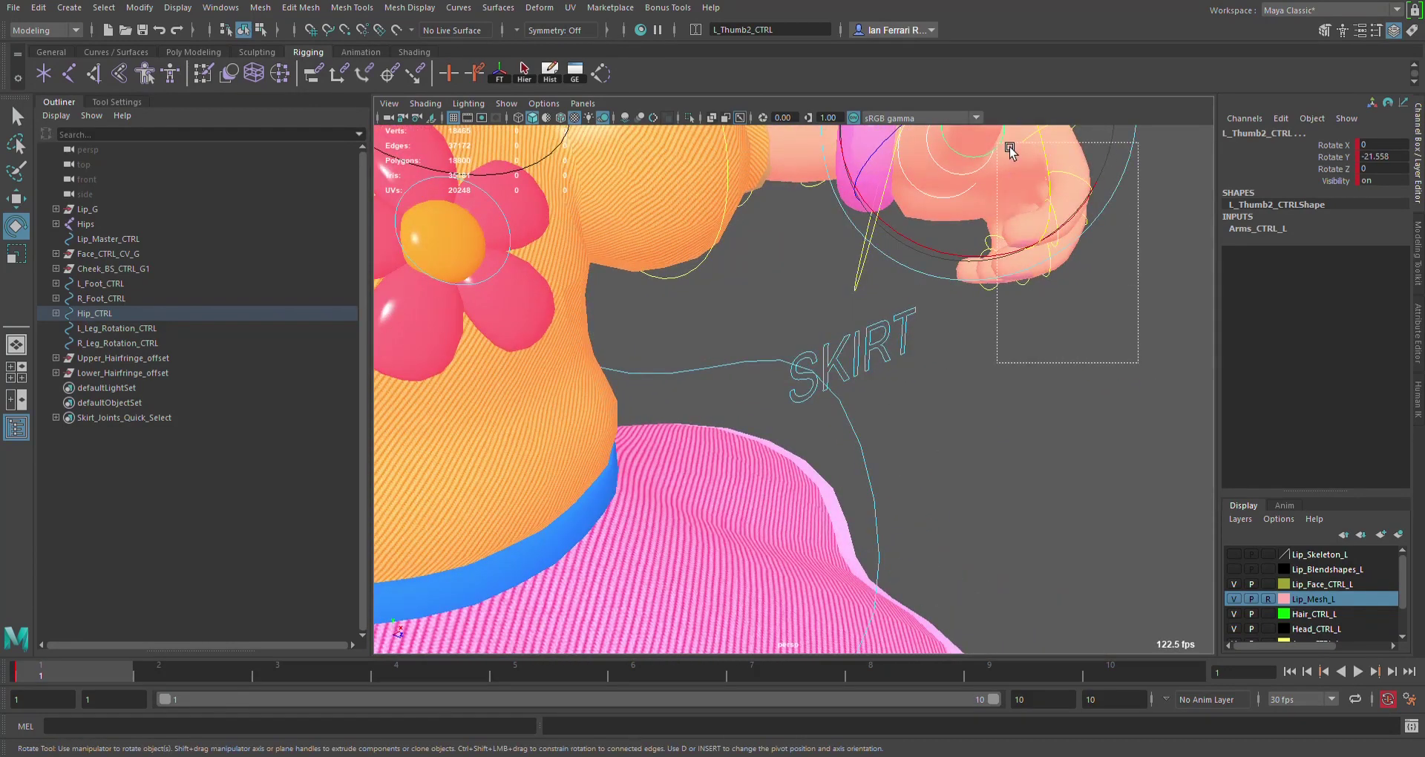
pyautogui.moveTo(1009, 147); pyautogui.dragTo(1010, 147)
pyautogui.keyDown('alt'); pyautogui.moveTo(1062, 190); pyautogui.dragTo(982, 296); pyautogui.keyUp('alt')
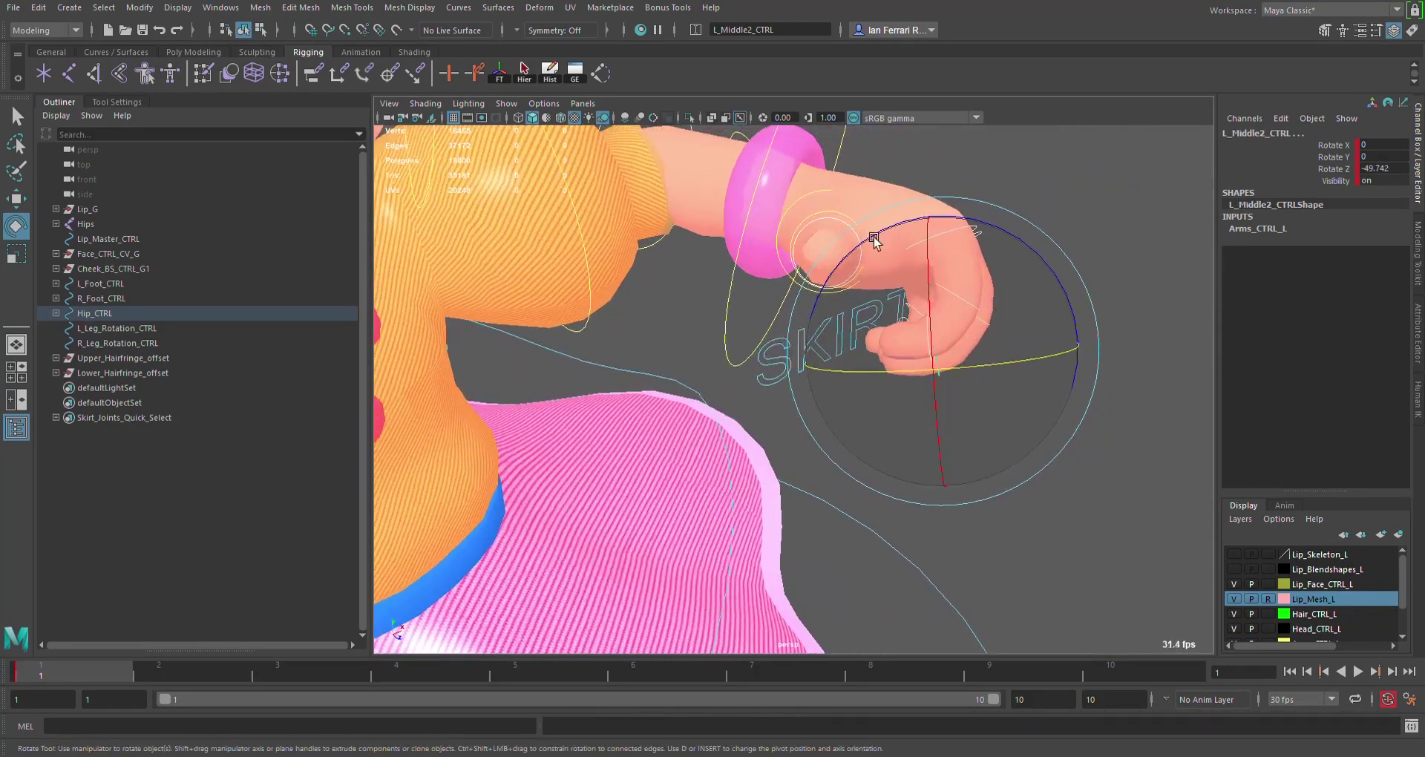
pyautogui.keyDown('alt'); pyautogui.moveTo(866, 245); pyautogui.dragTo(839, 267); pyautogui.keyUp('alt')
pyautogui.keyDown('alt'); pyautogui.moveTo(1188, 312); pyautogui.dragTo(914, 318, button='right'); pyautogui.keyUp('alt')
pyautogui.keyDown('alt'); pyautogui.moveTo(913, 318); pyautogui.dragTo(931, 272); pyautogui.keyUp('alt')
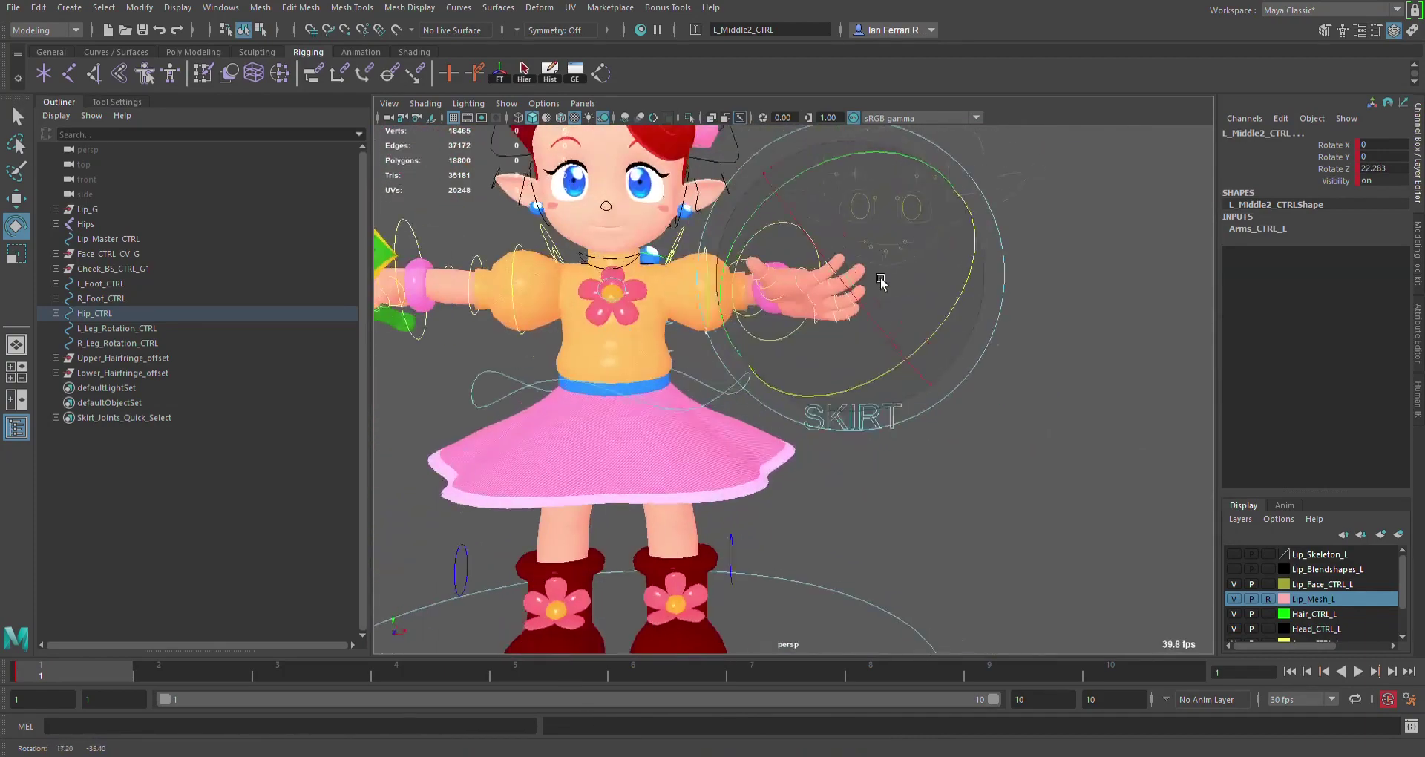
pyautogui.click(1081, 406)
# - Try rotating the jaw control about 4.33 degrees in Y and undo the rotation
pyautogui.keyDown('alt'); pyautogui.moveTo(1047, 393); pyautogui.dragTo(932, 360); pyautogui.keyUp('alt')
pyautogui.keyDown('alt'); pyautogui.moveTo(933, 359); pyautogui.dragTo(980, 327, button='right'); pyautogui.keyUp('alt')
pyautogui.keyDown('alt'); pyautogui.moveTo(957, 312); pyautogui.dragTo(970, 449, button='middle'); pyautogui.keyUp('alt')
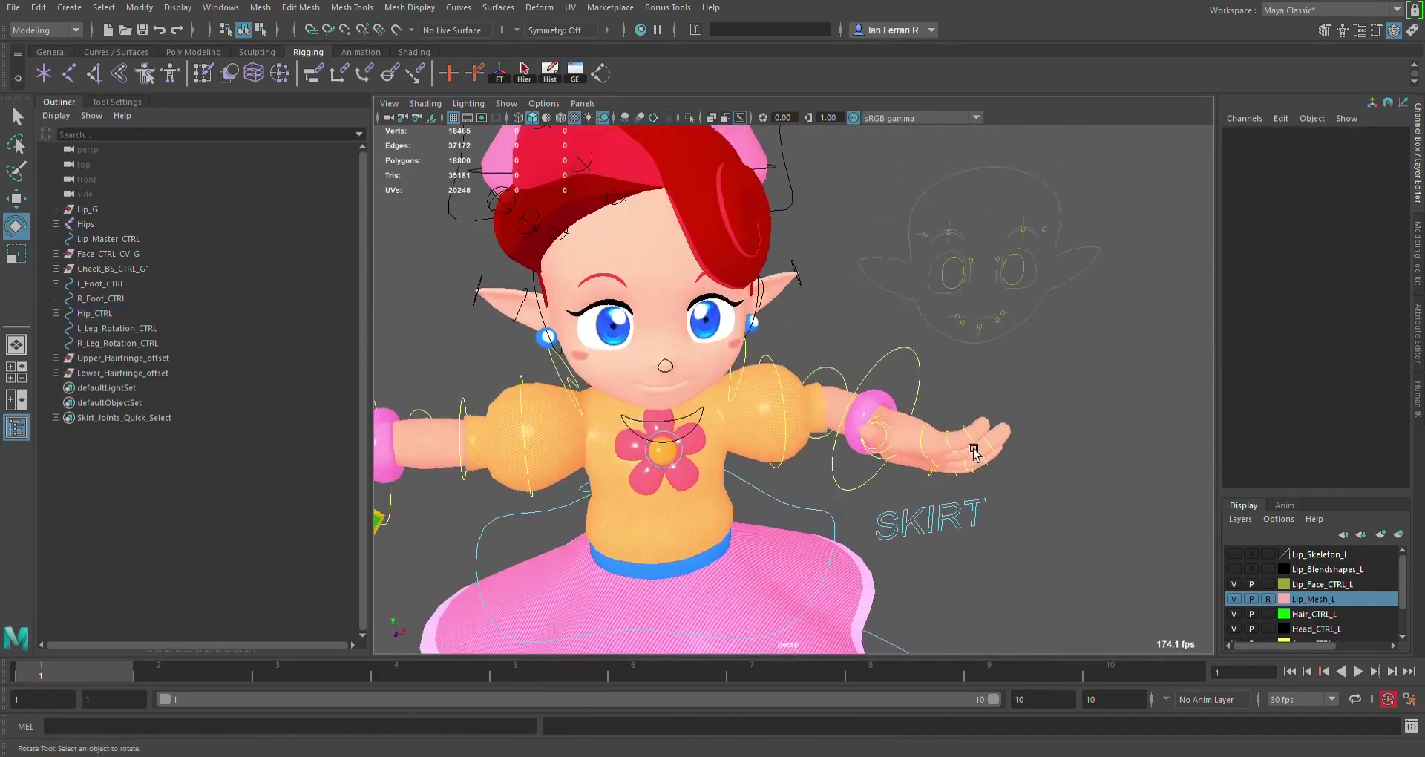
pyautogui.keyDown('alt'); pyautogui.moveTo(971, 448); pyautogui.dragTo(901, 398); pyautogui.keyUp('alt')
pyautogui.keyDown('alt'); pyautogui.moveTo(900, 398); pyautogui.dragTo(1040, 408, button='middle'); pyautogui.keyUp('alt')
pyautogui.keyDown('alt'); pyautogui.moveTo(861, 386); pyautogui.dragTo(923, 381, button='right'); pyautogui.keyUp('alt')
pyautogui.keyDown('alt'); pyautogui.moveTo(924, 384); pyautogui.dragTo(840, 427); pyautogui.keyUp('alt')
pyautogui.click(817, 395)
pyautogui.moveTo(751, 276); pyautogui.dragTo(766, 281)
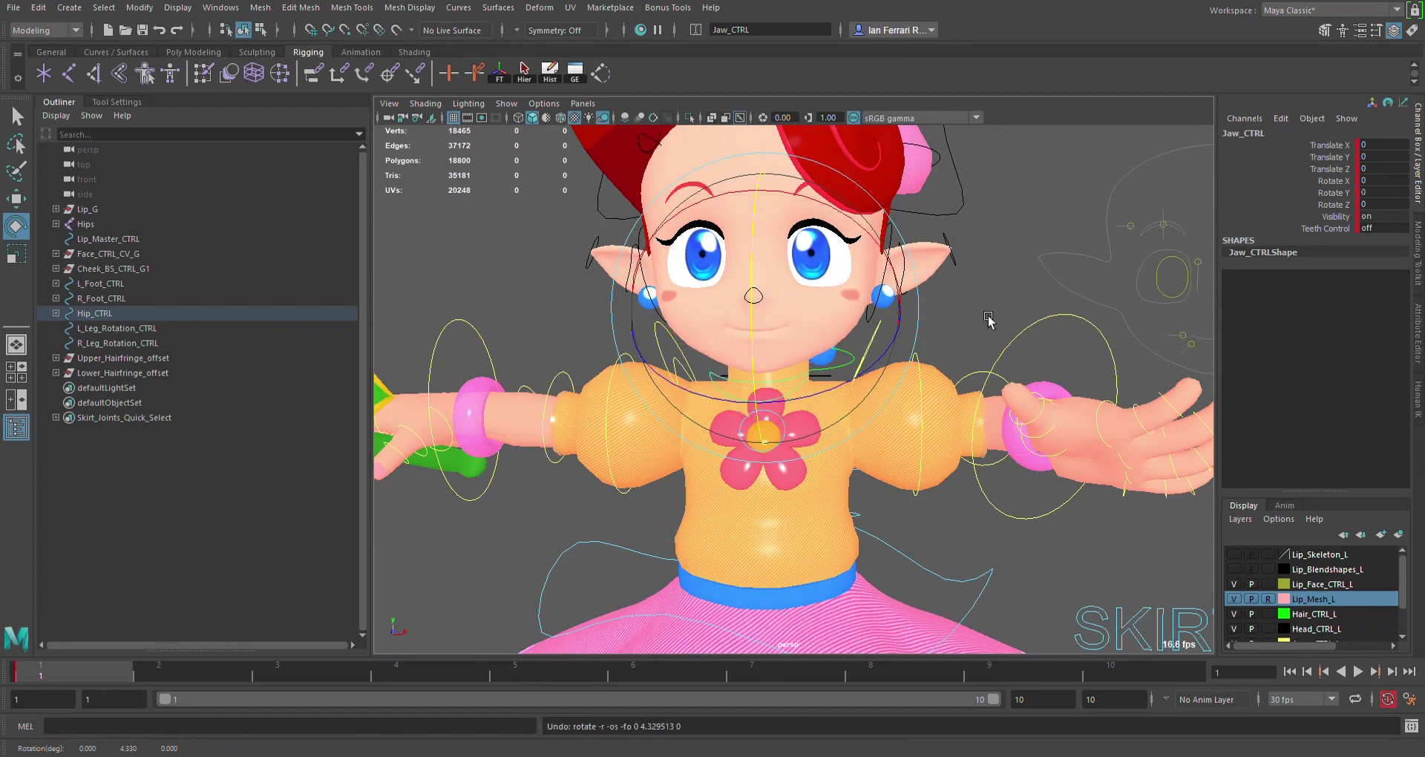
# - Check the chest flower control with the Move tool
pyautogui.click(746, 444)
pyautogui.click(779, 420)
pyautogui.press('w')
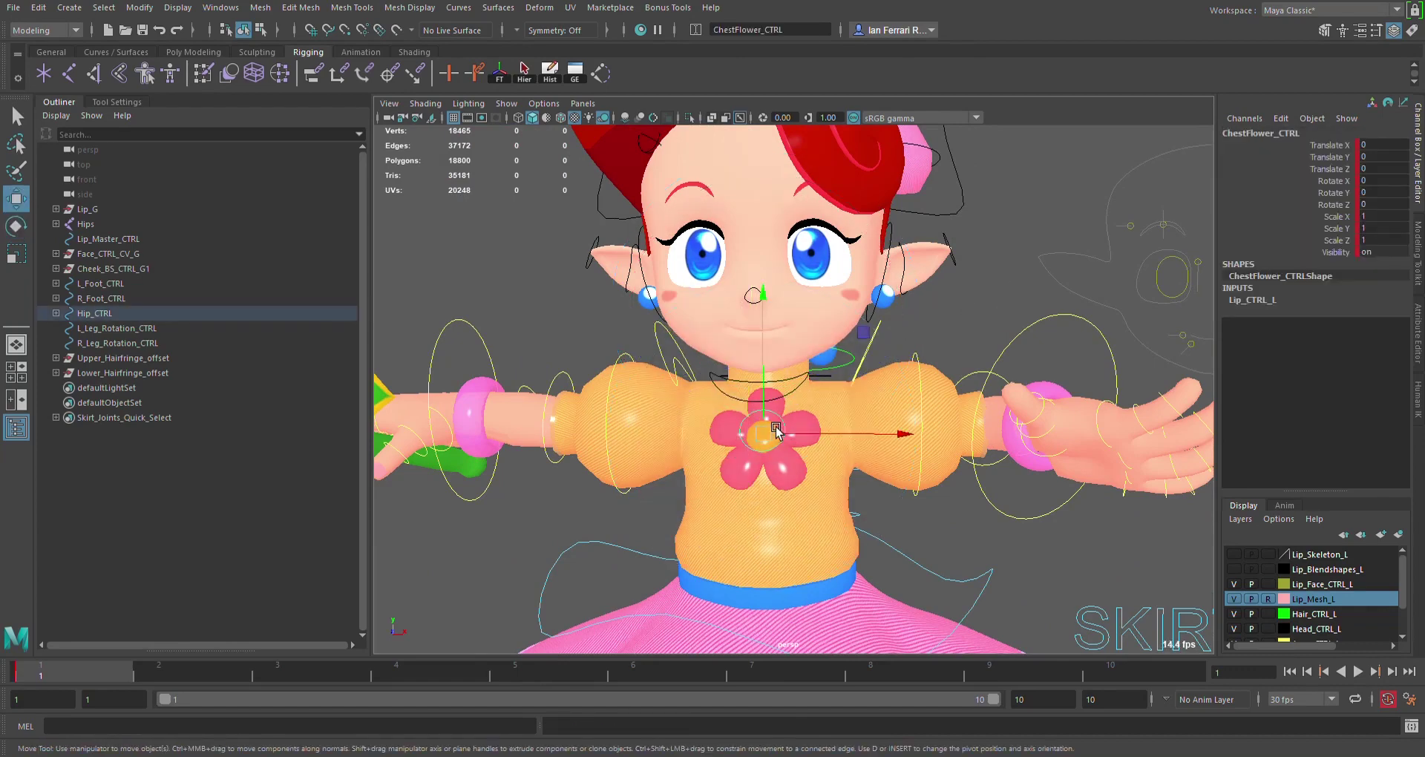
pyautogui.keyDown('alt'); pyautogui.moveTo(793, 433); pyautogui.dragTo(975, 427); pyautogui.keyUp('alt')
pyautogui.click(974, 425)
# - Try rotating the lowest spine control and undo the rotation
pyautogui.click(837, 523)
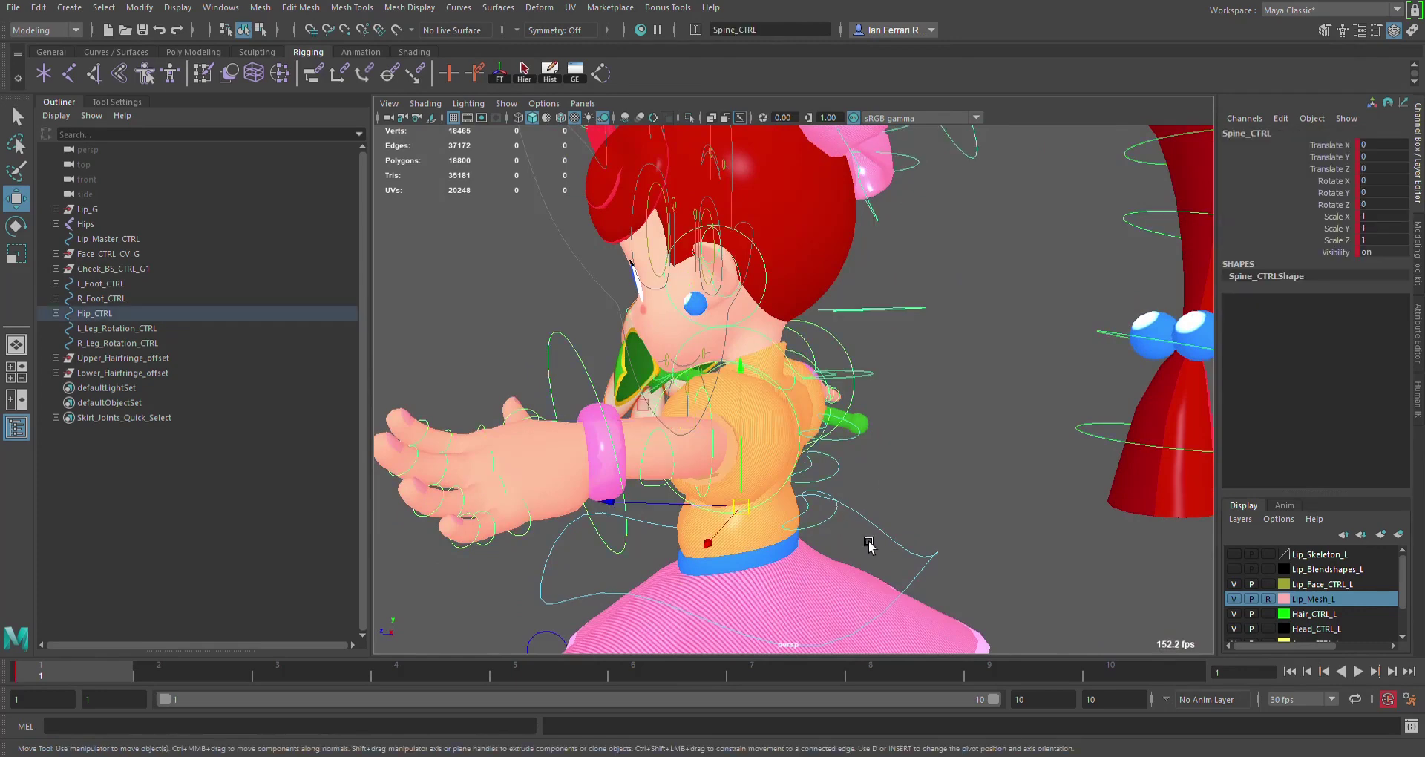
pyautogui.press('e')
pyautogui.keyDown('alt'); pyautogui.moveTo(869, 547); pyautogui.dragTo(703, 403); pyautogui.keyUp('alt')
pyautogui.scroll(-3, 843, 493)
pyautogui.hotkey('ctrl', 'z')
pyautogui.click(993, 496)
# - Try rotating the middle spine control from behind the character
pyautogui.keyDown('alt'); pyautogui.moveTo(994, 496); pyautogui.dragTo(684, 438); pyautogui.keyUp('alt')
pyautogui.click(817, 435)
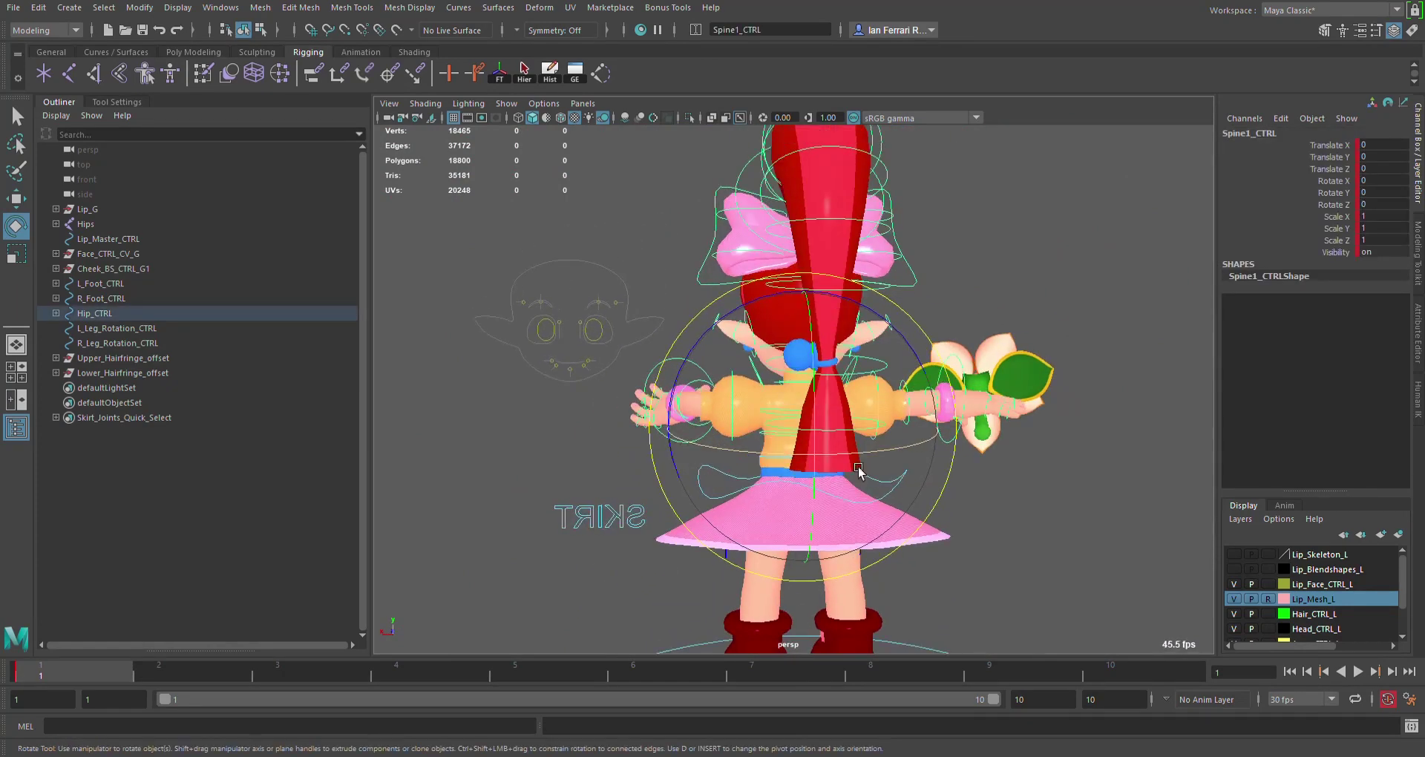
pyautogui.moveTo(856, 470); pyautogui.dragTo(970, 413)
pyautogui.click(1077, 514)
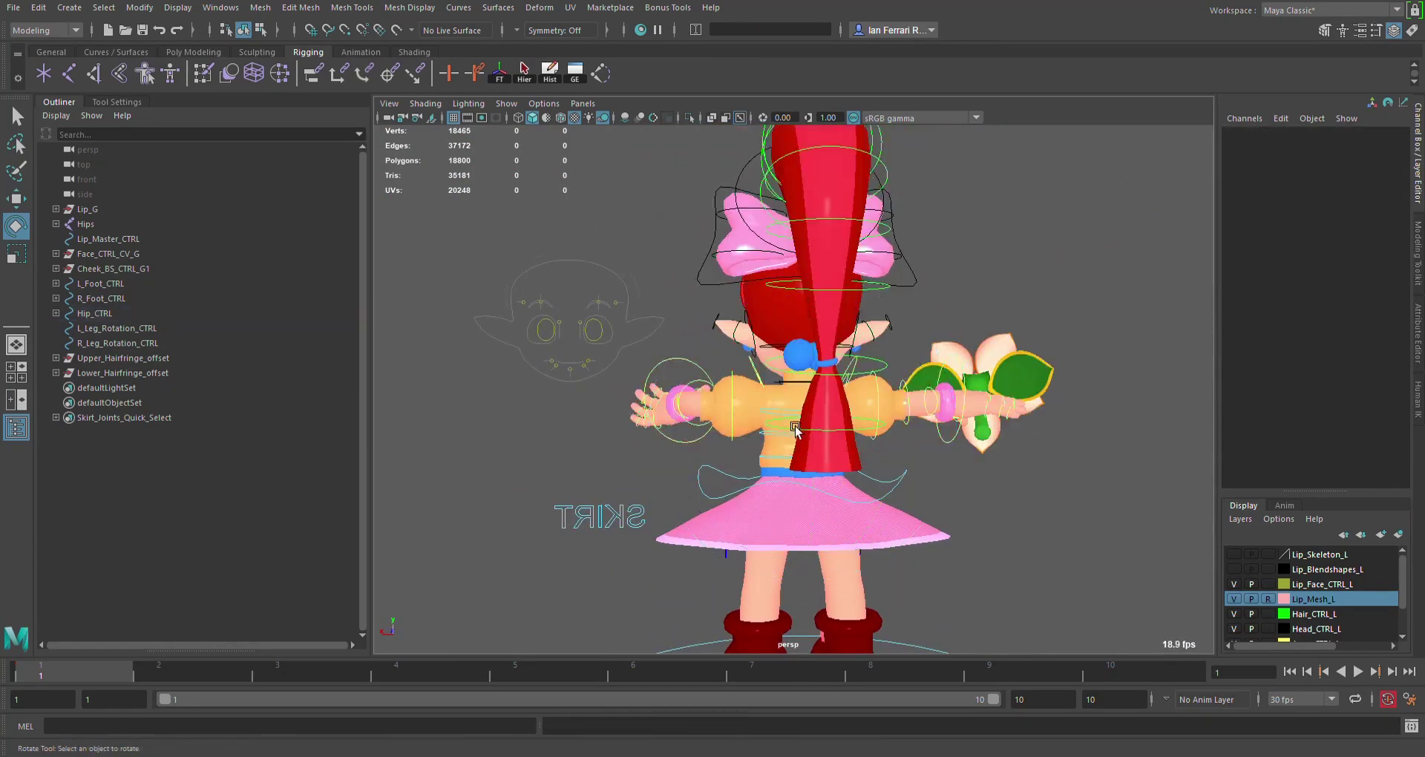
# - Try rotating the upper spine control to about 49.4, -9.8 and 0.5 degrees, and undo the rotation
pyautogui.keyDown('alt'); pyautogui.moveTo(746, 432); pyautogui.dragTo(840, 416); pyautogui.keyUp('alt')
pyautogui.click(840, 416)
pyautogui.keyDown('alt'); pyautogui.moveTo(847, 481); pyautogui.dragTo(1019, 466); pyautogui.keyUp('alt')
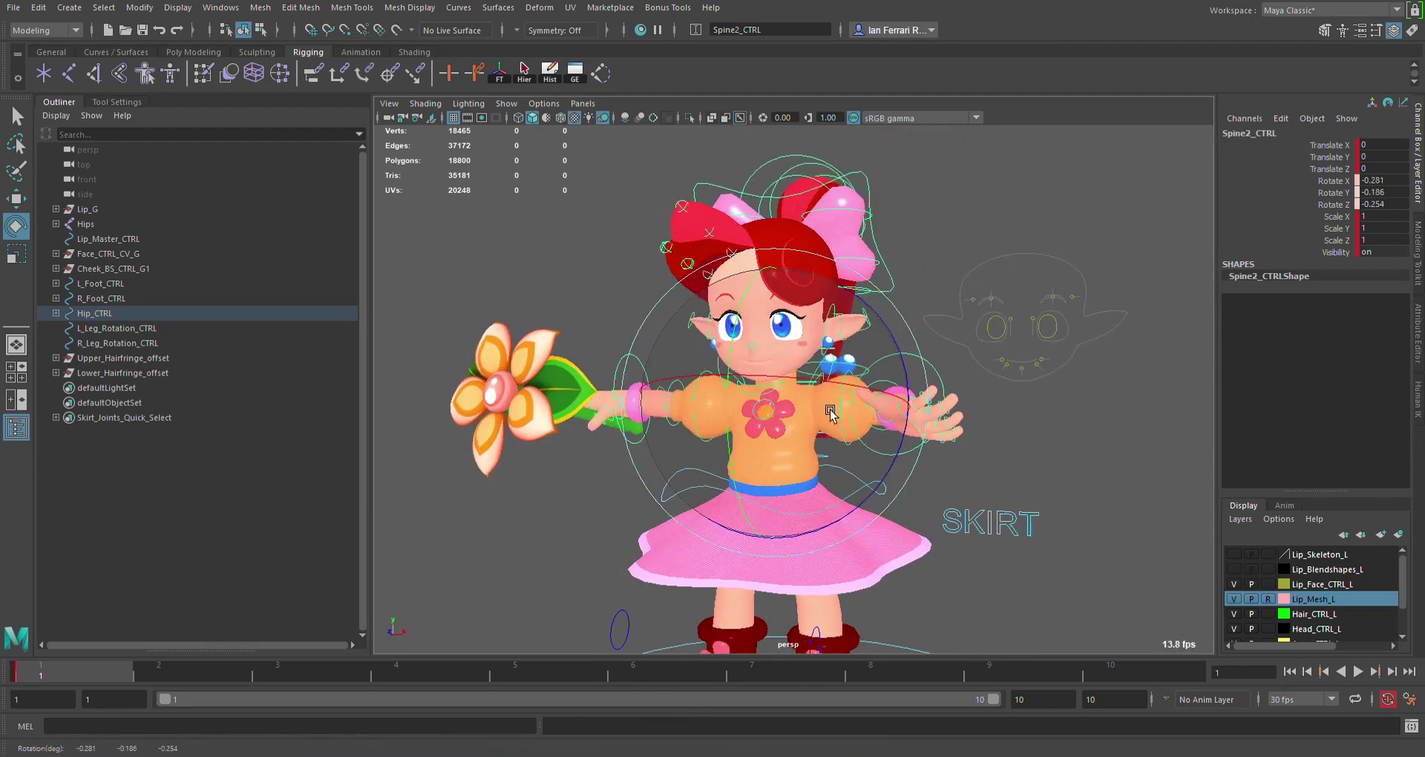
pyautogui.moveTo(831, 412); pyautogui.dragTo(928, 409)
pyautogui.hotkey('ctrl', 'z')
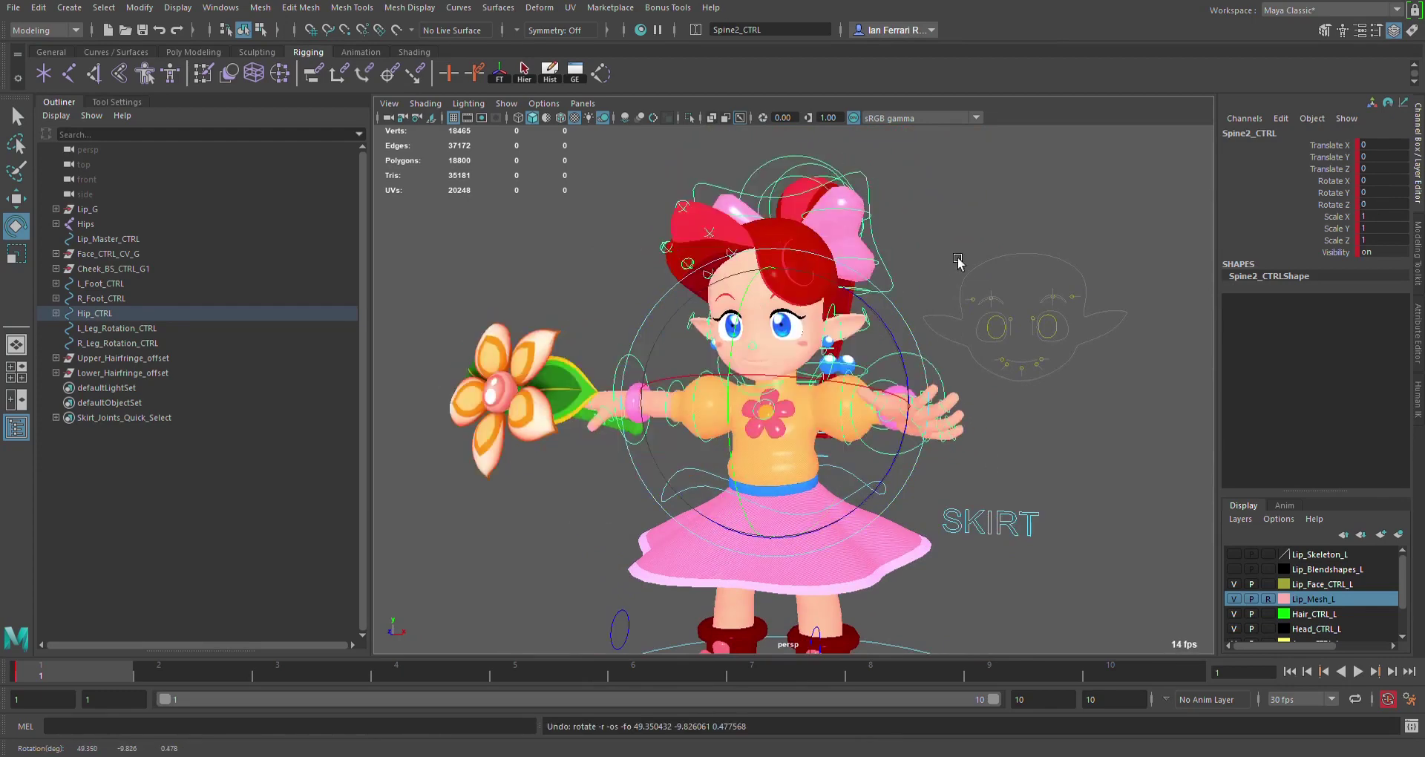
pyautogui.click(957, 262)
# - Try rotating the neck control to about -57.3, 21.3 and -18.1 degrees, and undo the rotation
pyautogui.keyDown('alt'); pyautogui.moveTo(958, 261); pyautogui.dragTo(778, 307); pyautogui.keyUp('alt')
pyautogui.click(824, 382)
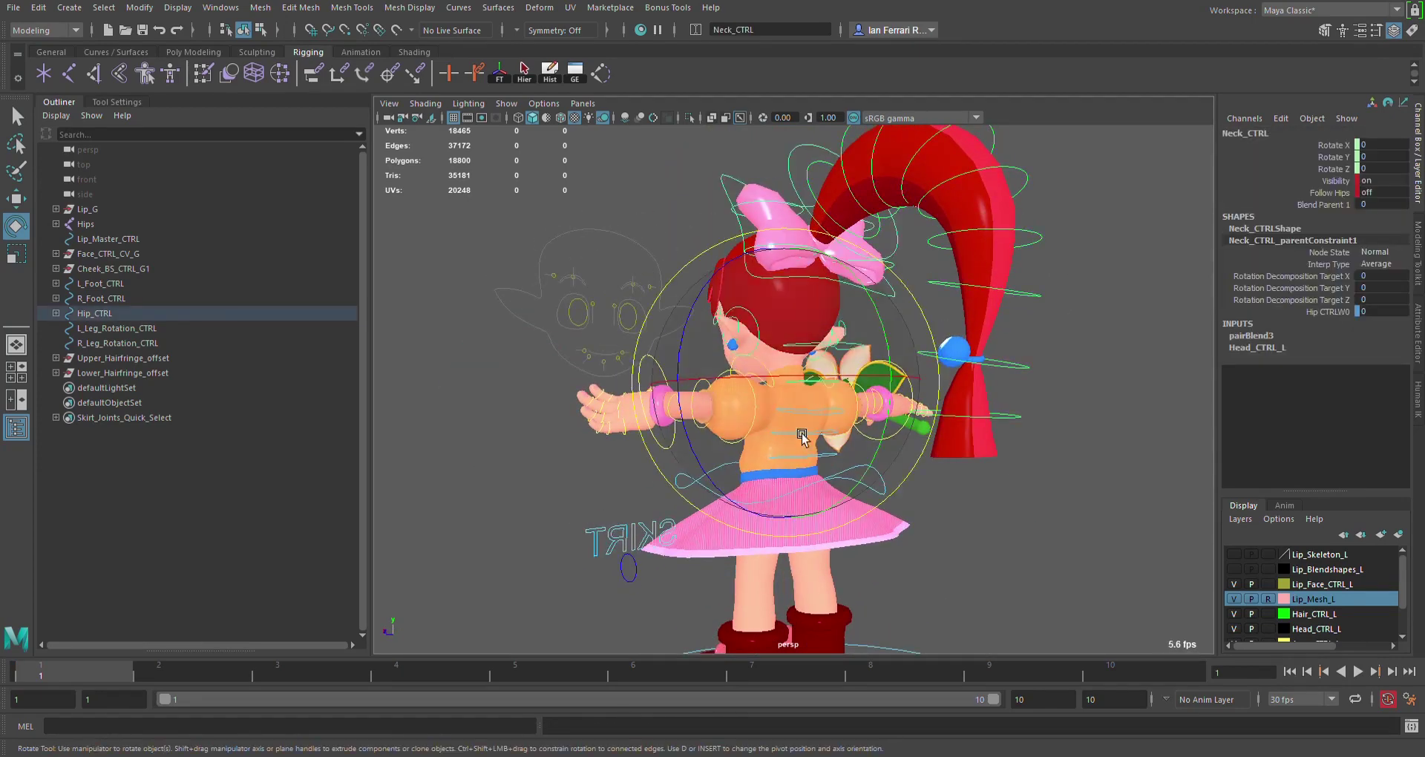
pyautogui.keyDown('alt'); pyautogui.moveTo(801, 436); pyautogui.dragTo(999, 448); pyautogui.keyUp('alt')
pyautogui.scroll(4, 1000, 449)
pyautogui.moveTo(824, 331); pyautogui.dragTo(782, 427)
pyautogui.scroll(-5, 782, 427)
pyautogui.keyDown('alt'); pyautogui.moveTo(876, 438); pyautogui.dragTo(760, 451); pyautogui.keyUp('alt')
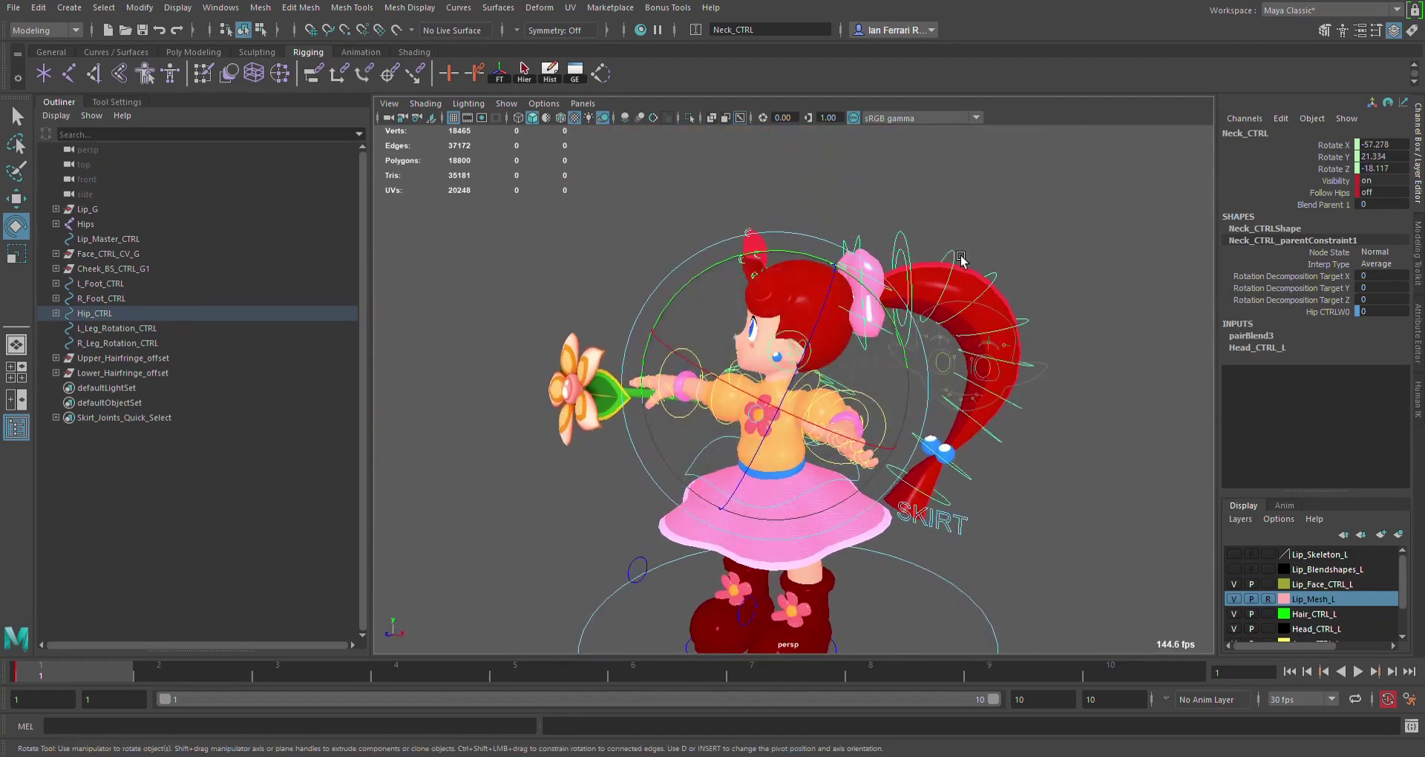
pyautogui.hotkey('ctrl', 'z')
pyautogui.hotkey('ctrl', 'z')
pyautogui.click(1002, 226)
# - Try rotating the head control and undo the rotation
pyautogui.keyDown('alt'); pyautogui.moveTo(906, 376); pyautogui.dragTo(788, 358); pyautogui.keyUp('alt')
pyautogui.click(845, 356)
pyautogui.hotkey('ctrl', 'z')
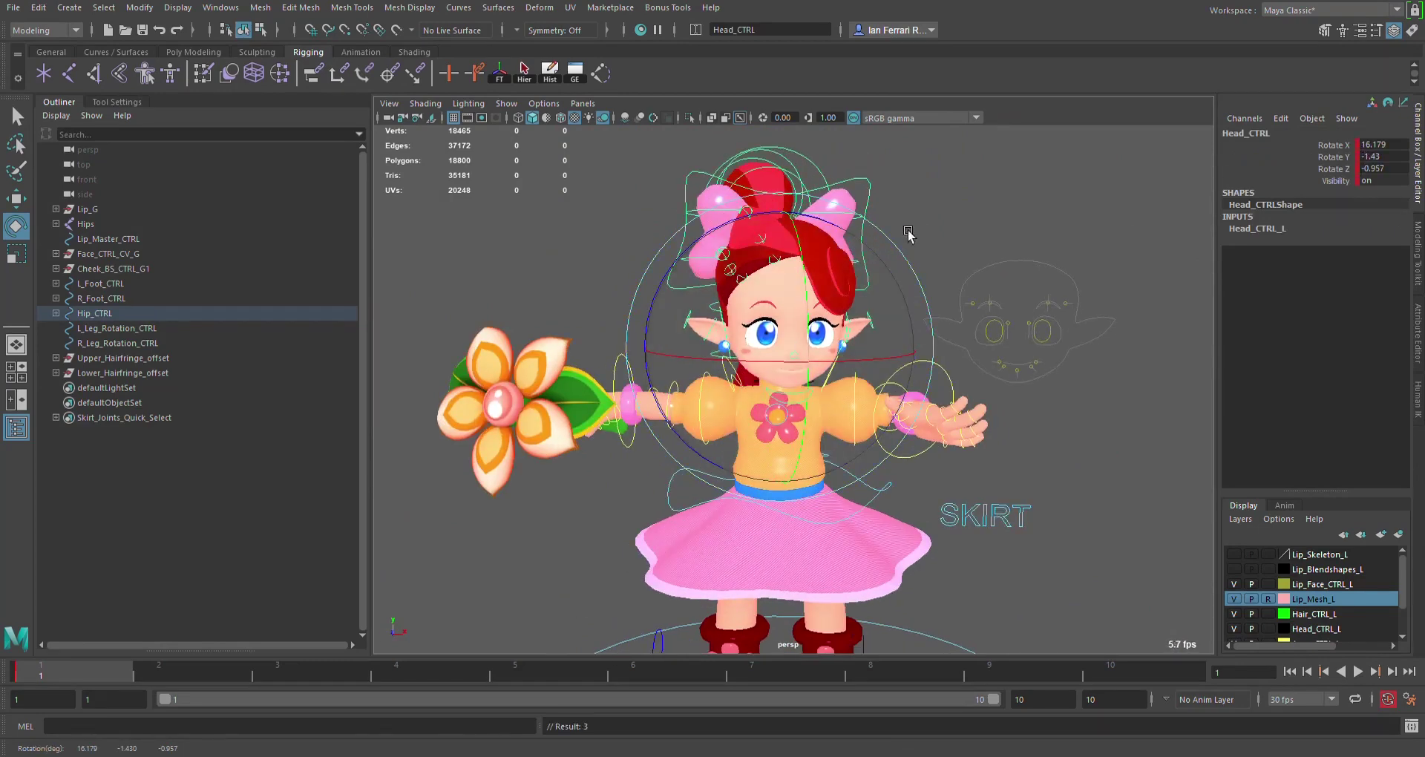
pyautogui.click(903, 241)
# - Try moving the nose control to about 2.2, 0.1 and 5.2 in X, Y and Z
pyautogui.keyDown('alt'); pyautogui.moveTo(835, 320); pyautogui.dragTo(910, 341); pyautogui.keyUp('alt')
pyautogui.scroll(5, 910, 364)
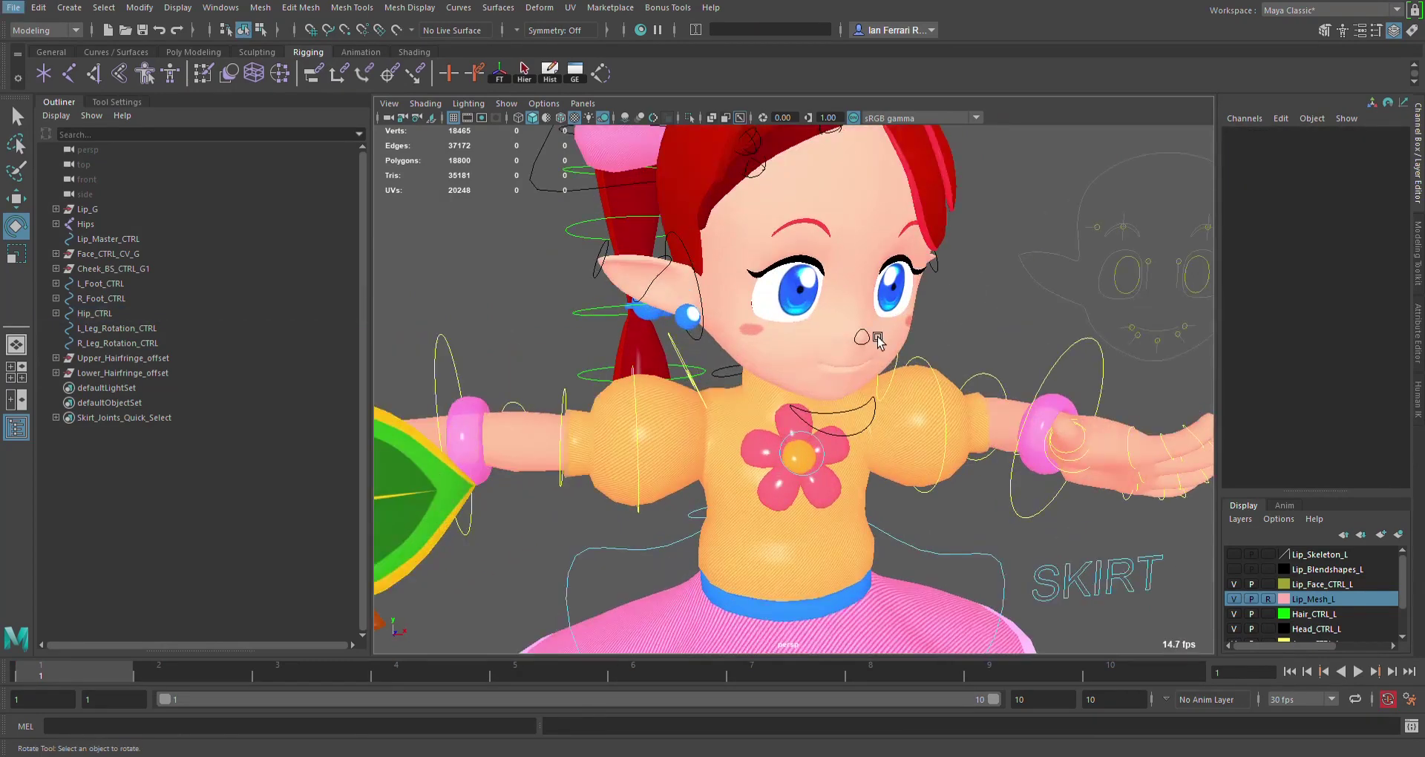
pyautogui.click(878, 339)
pyautogui.scroll(3, 878, 340)
pyautogui.press('w')
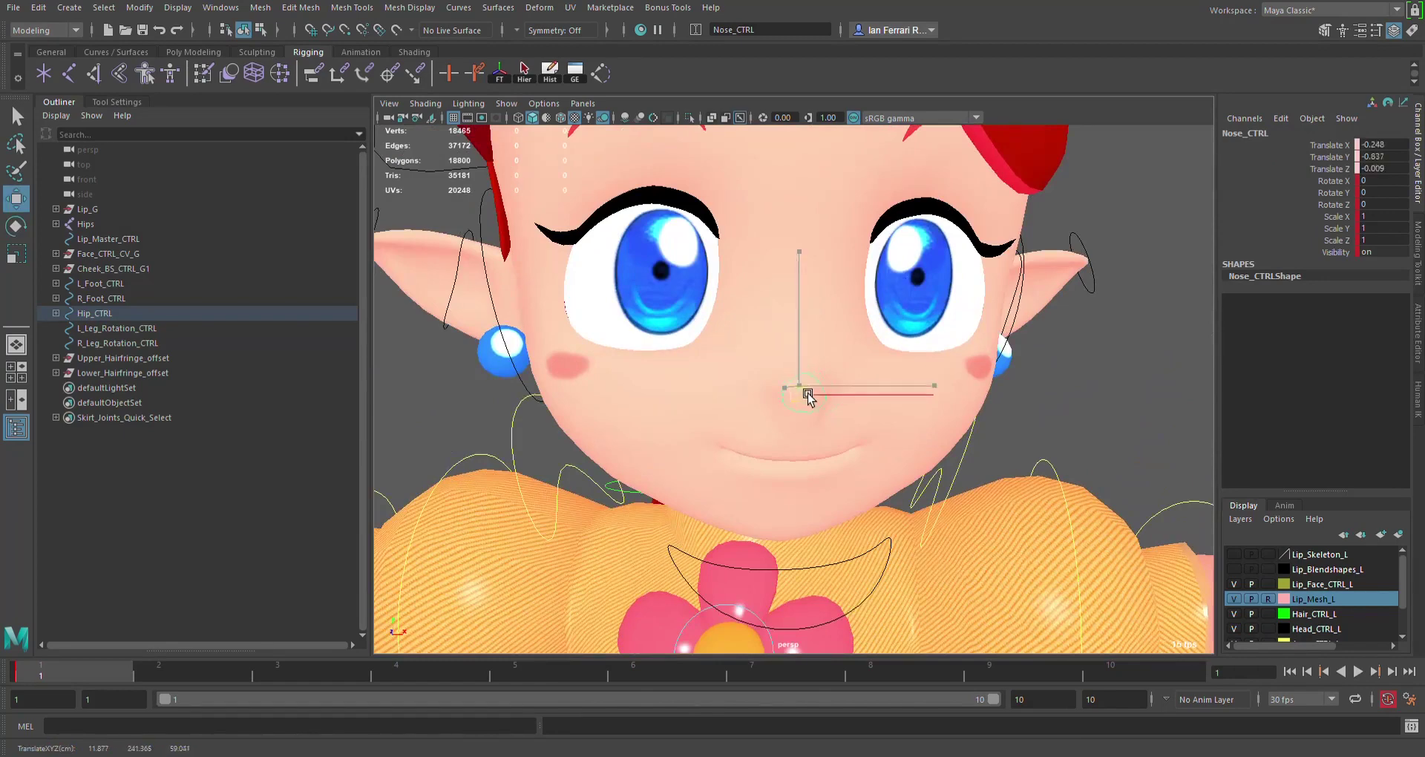
pyautogui.keyDown('alt'); pyautogui.moveTo(820, 339); pyautogui.dragTo(1181, 404); pyautogui.keyUp('alt')
pyautogui.scroll(-4, 1171, 454)
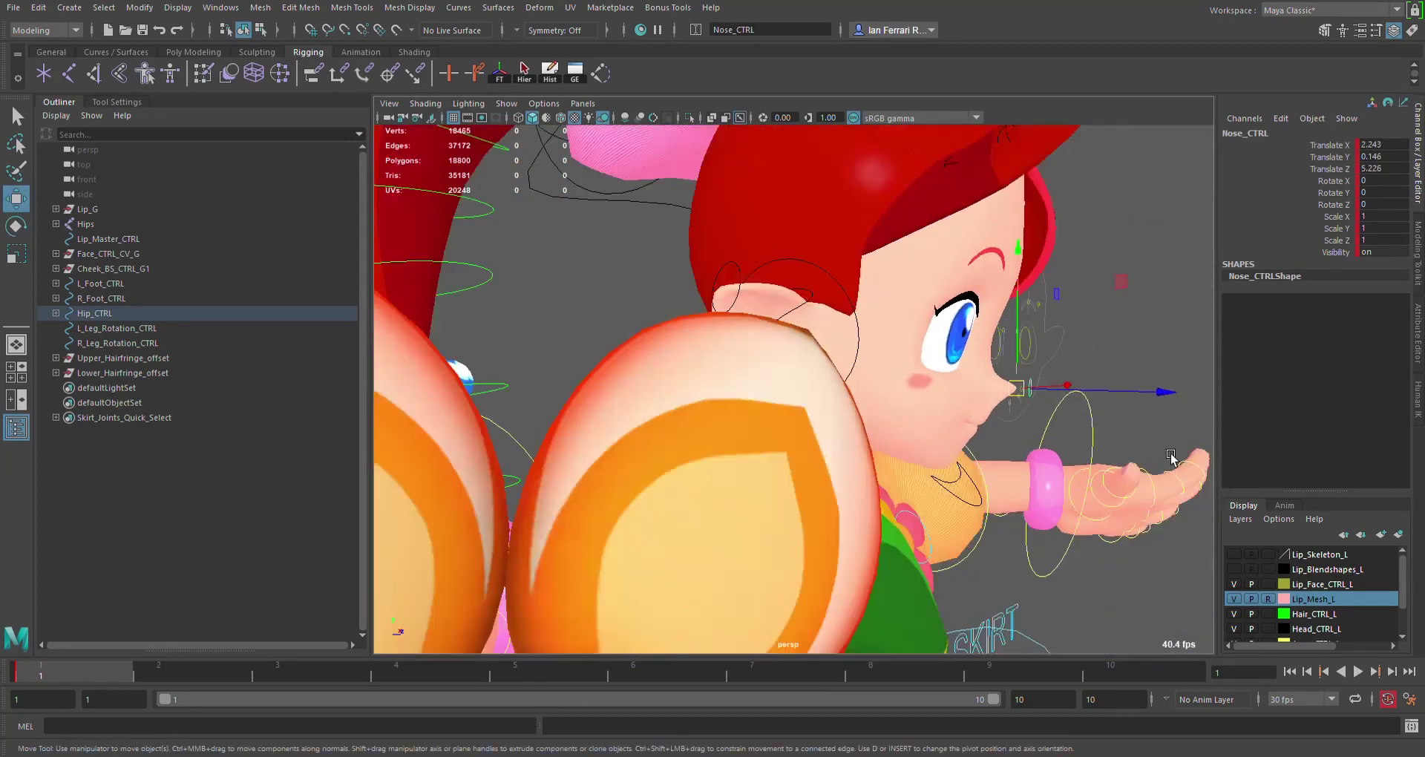
pyautogui.keyDown('alt'); pyautogui.moveTo(1147, 349); pyautogui.dragTo(987, 363); pyautogui.keyUp('alt')
pyautogui.click(1072, 248)
# - Try rotating the left ear with its inner and middle controls, and undo the changes
pyautogui.scroll(2, 971, 327)
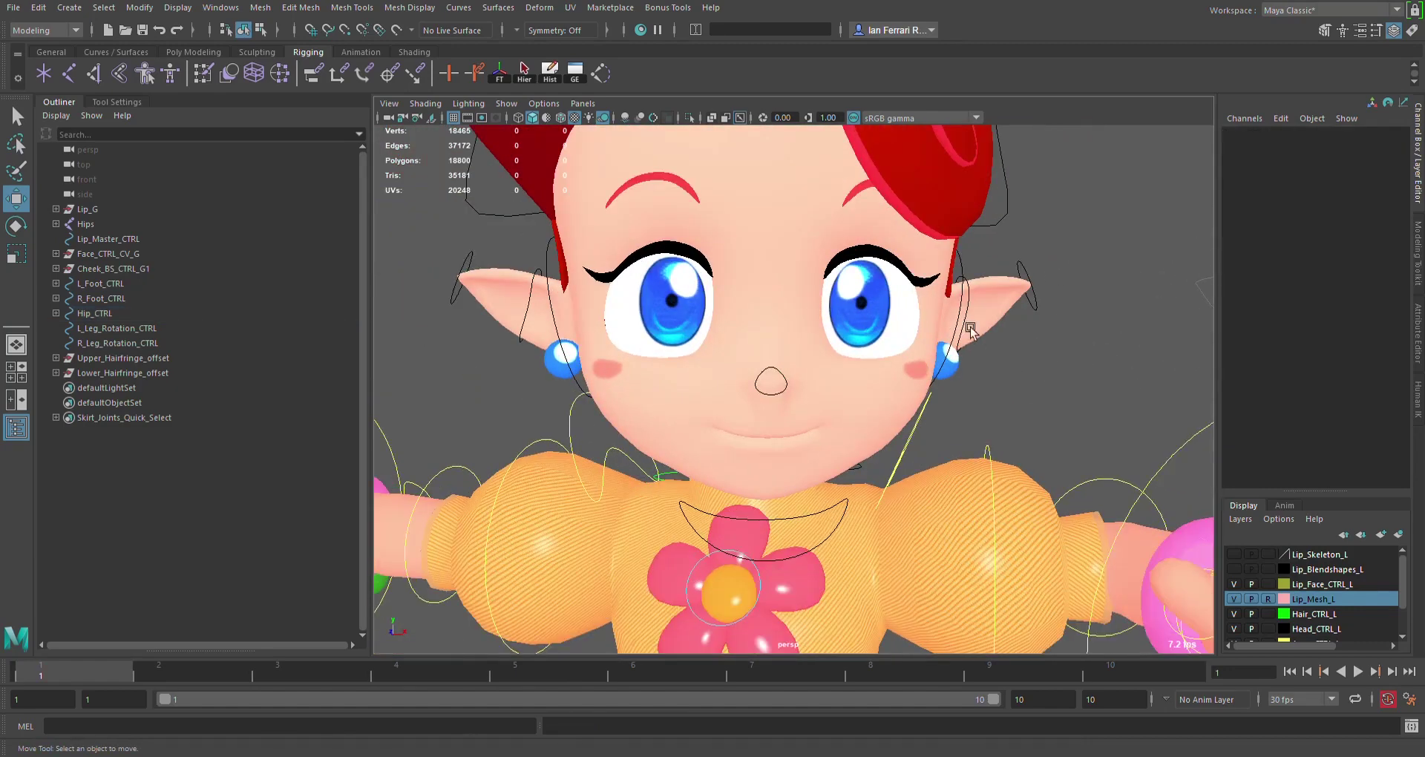
pyautogui.click(965, 295)
pyautogui.press('e')
pyautogui.keyDown('alt'); pyautogui.moveTo(1005, 309); pyautogui.dragTo(1086, 304); pyautogui.keyUp('alt')
pyautogui.click(1087, 304)
pyautogui.click(945, 298)
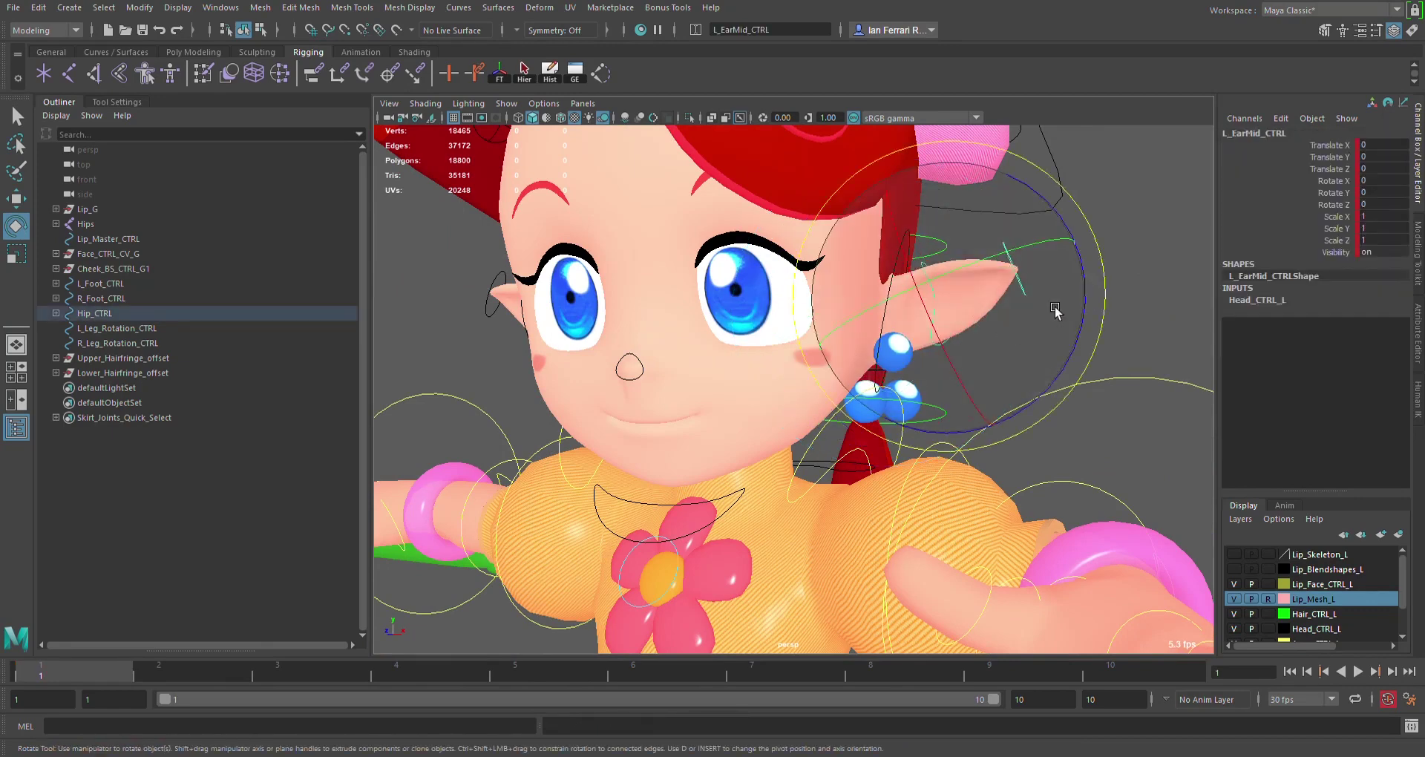
pyautogui.hotkey('ctrl', 'z')
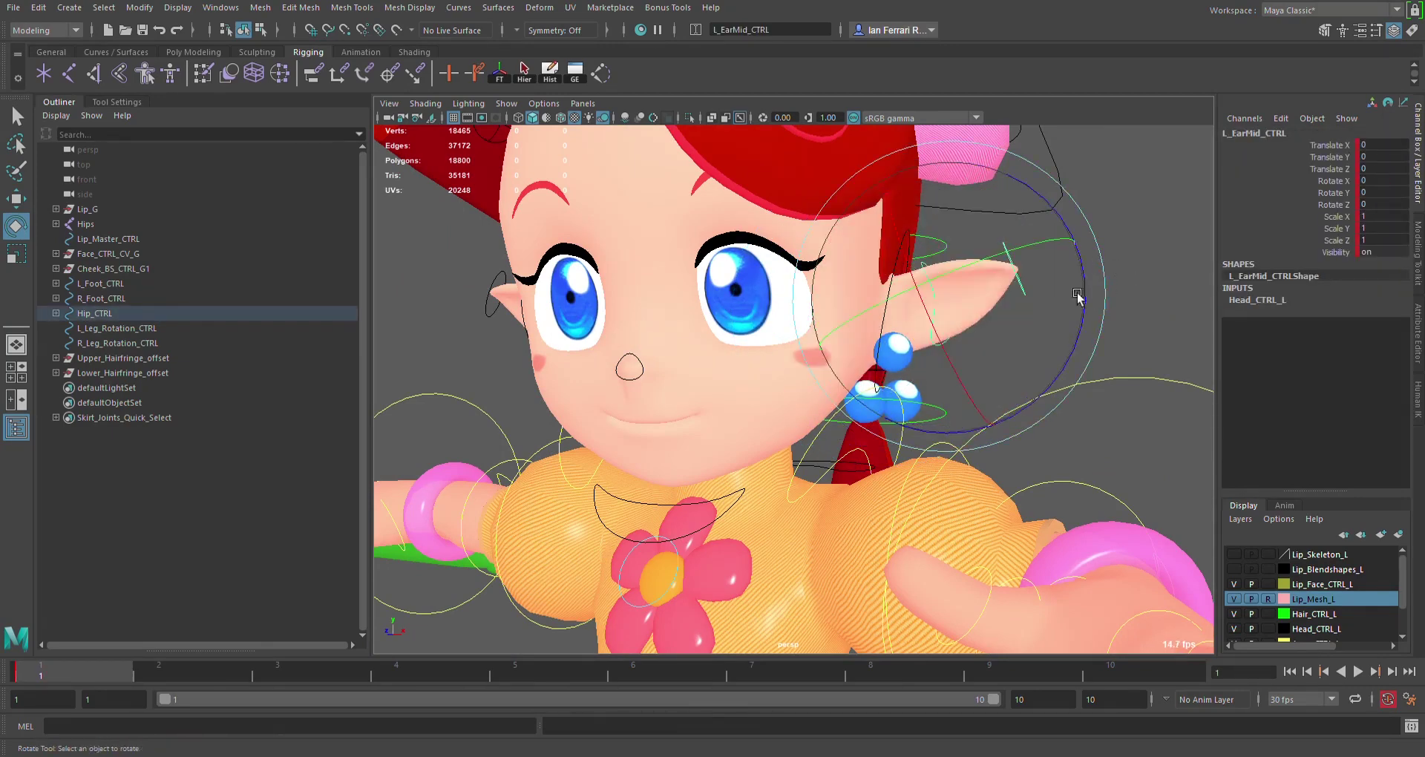
pyautogui.click(1077, 295)
# - Try rotating the left ear tip control on all axes and undo the rotations
pyautogui.click(1028, 293)
pyautogui.moveTo(1037, 299); pyautogui.dragTo(1087, 290)
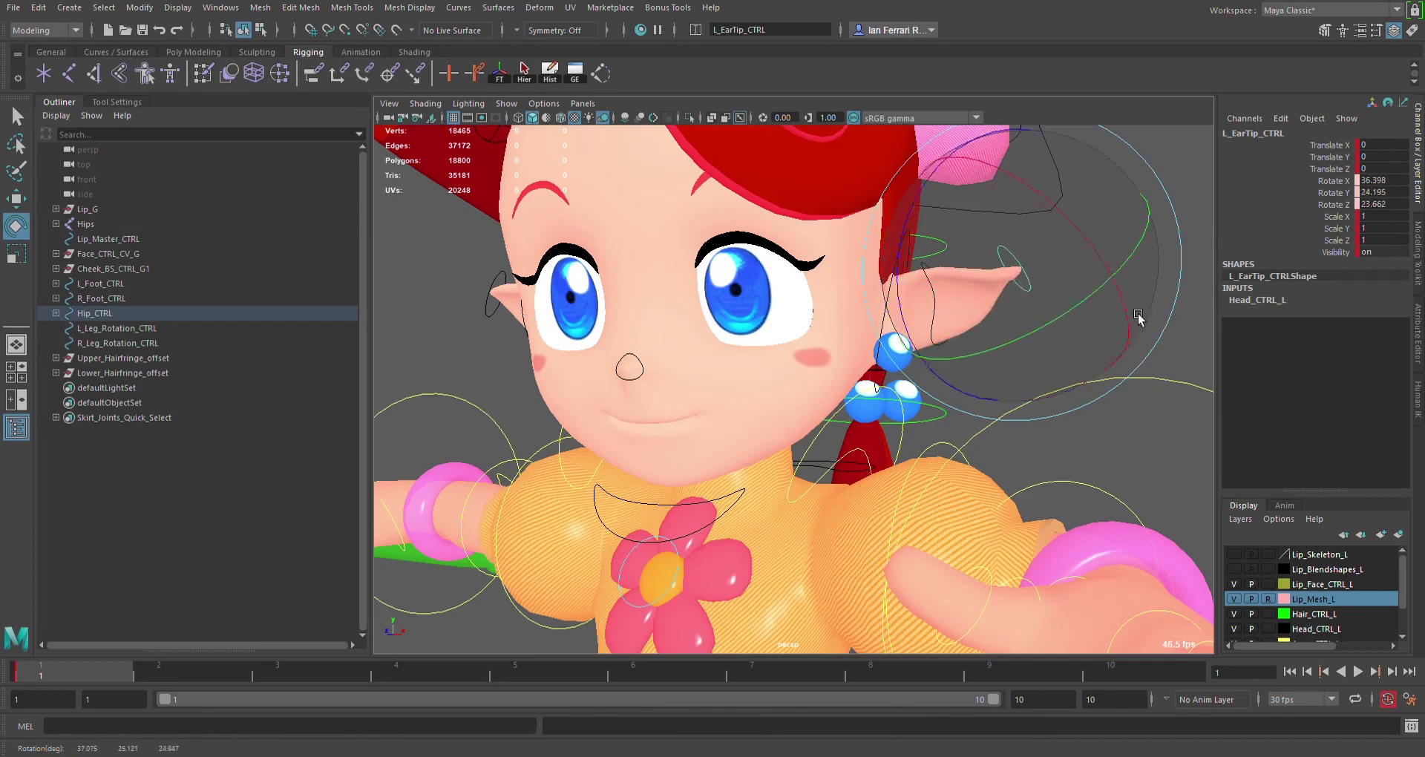
pyautogui.keyDown('alt'); pyautogui.moveTo(1138, 318); pyautogui.dragTo(1069, 363, button='right'); pyautogui.keyUp('alt')
pyautogui.keyDown('alt'); pyautogui.moveTo(1069, 363); pyautogui.dragTo(1078, 362); pyautogui.keyUp('alt')
pyautogui.hotkey('ctrl', 'z')
pyautogui.hotkey('ctrl', 'z')
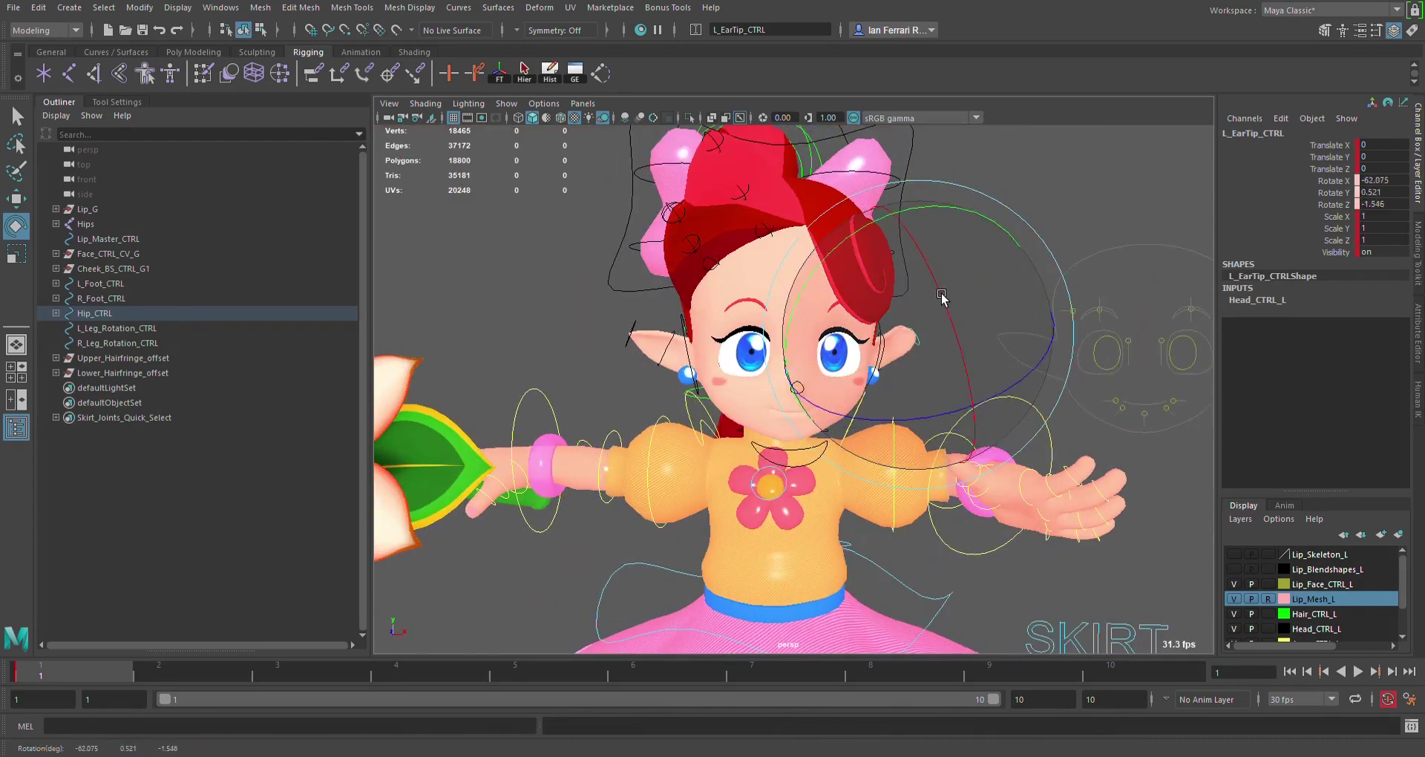
pyautogui.hotkey('ctrl', 'z')
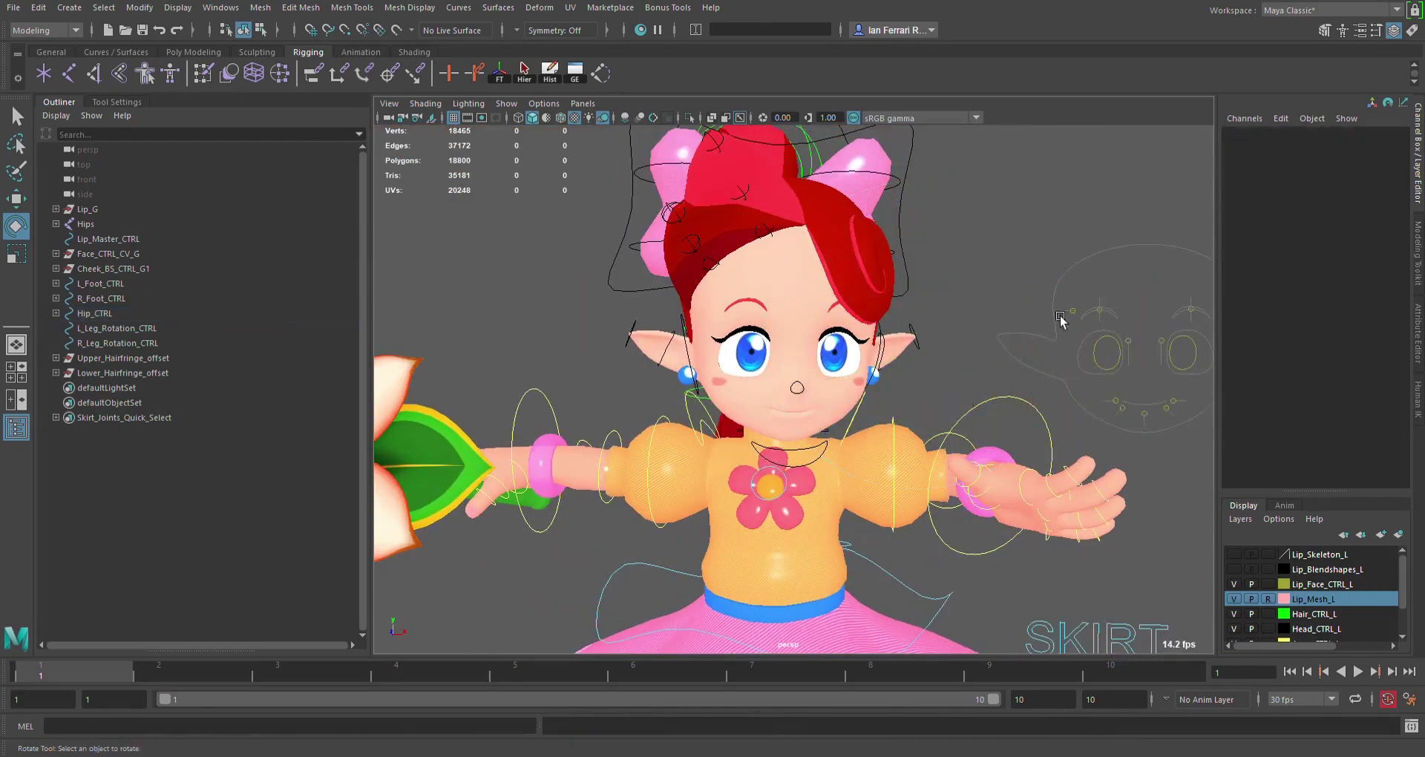
# - Try rotating the upper and lower hair fringe controls together about the X axis
pyautogui.keyDown('alt'); pyautogui.moveTo(1061, 316); pyautogui.dragTo(946, 383, button='right'); pyautogui.keyUp('alt')
pyautogui.keyDown('alt'); pyautogui.moveTo(946, 383); pyautogui.dragTo(971, 407); pyautogui.keyUp('alt')
pyautogui.keyDown('alt'); pyautogui.moveTo(970, 406); pyautogui.dragTo(983, 431, button='right'); pyautogui.keyUp('alt')
pyautogui.keyDown('alt'); pyautogui.moveTo(983, 431); pyautogui.dragTo(984, 387); pyautogui.keyUp('alt')
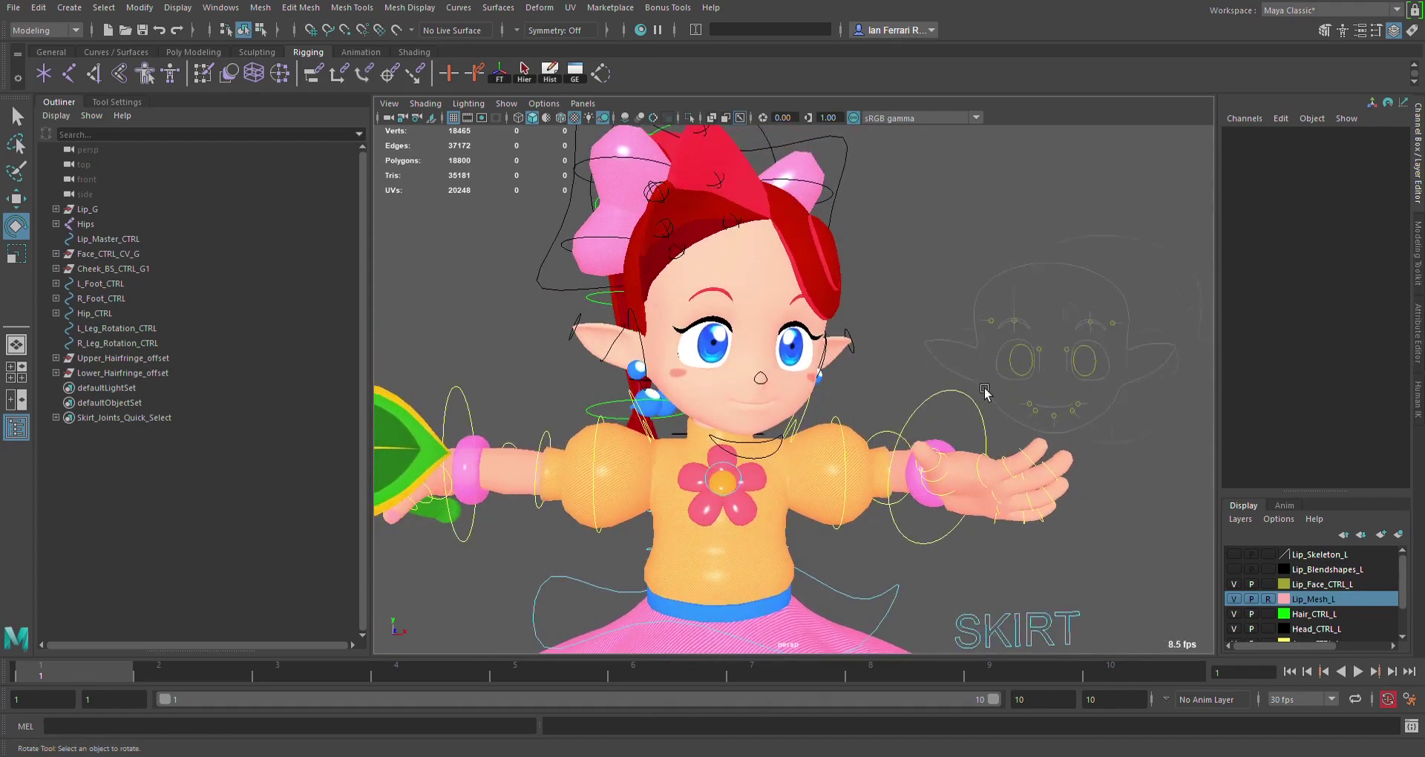
pyautogui.keyDown('alt'); pyautogui.moveTo(984, 387); pyautogui.dragTo(1082, 344, button='right'); pyautogui.keyUp('alt')
pyautogui.keyDown('alt'); pyautogui.moveTo(1082, 343); pyautogui.dragTo(1002, 334, button='middle'); pyautogui.keyUp('alt')
pyautogui.keyDown('alt'); pyautogui.moveTo(1002, 334); pyautogui.dragTo(993, 331, button='right'); pyautogui.keyUp('alt')
pyautogui.keyDown('alt'); pyautogui.moveTo(706, 232); pyautogui.dragTo(818, 331, button='middle'); pyautogui.keyUp('alt')
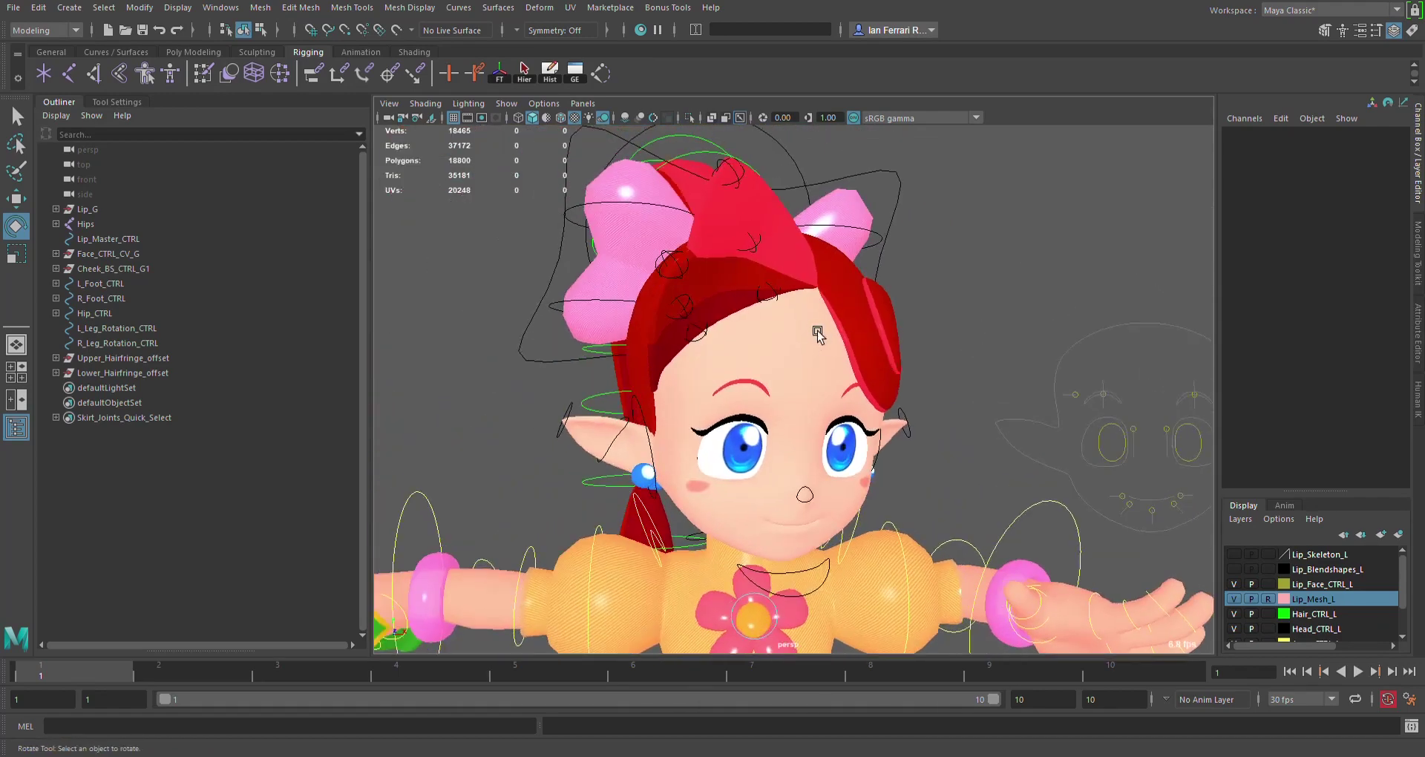
pyautogui.keyDown('alt'); pyautogui.moveTo(818, 331); pyautogui.dragTo(401, 249); pyautogui.keyUp('alt')
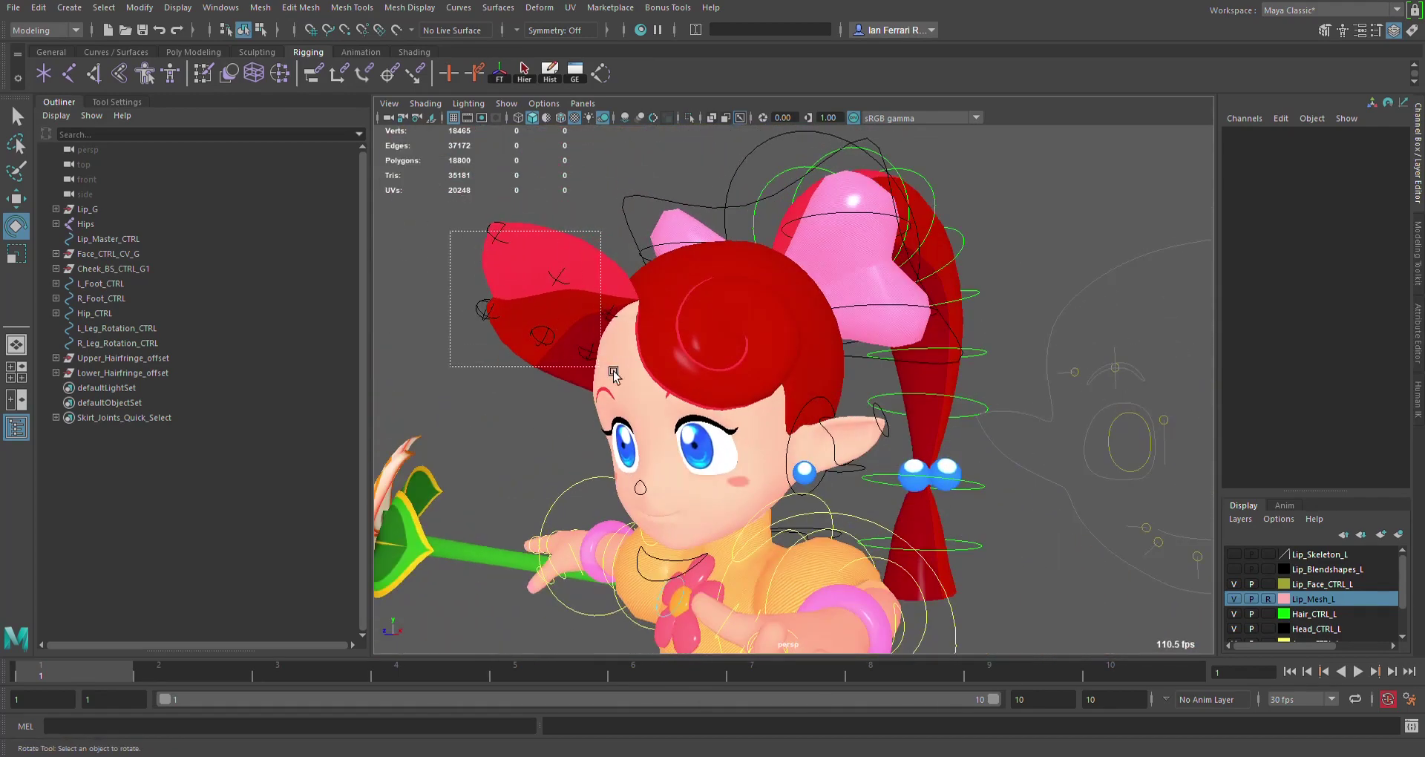
pyautogui.moveTo(613, 371); pyautogui.dragTo(742, 390)
pyautogui.hotkey('ctrl', 'z')
pyautogui.moveTo(779, 326)
pyautogui.mouseDown()
pyautogui.moveTo(745, 334)
pyautogui.moveTo(787, 302)
pyautogui.mouseUp()
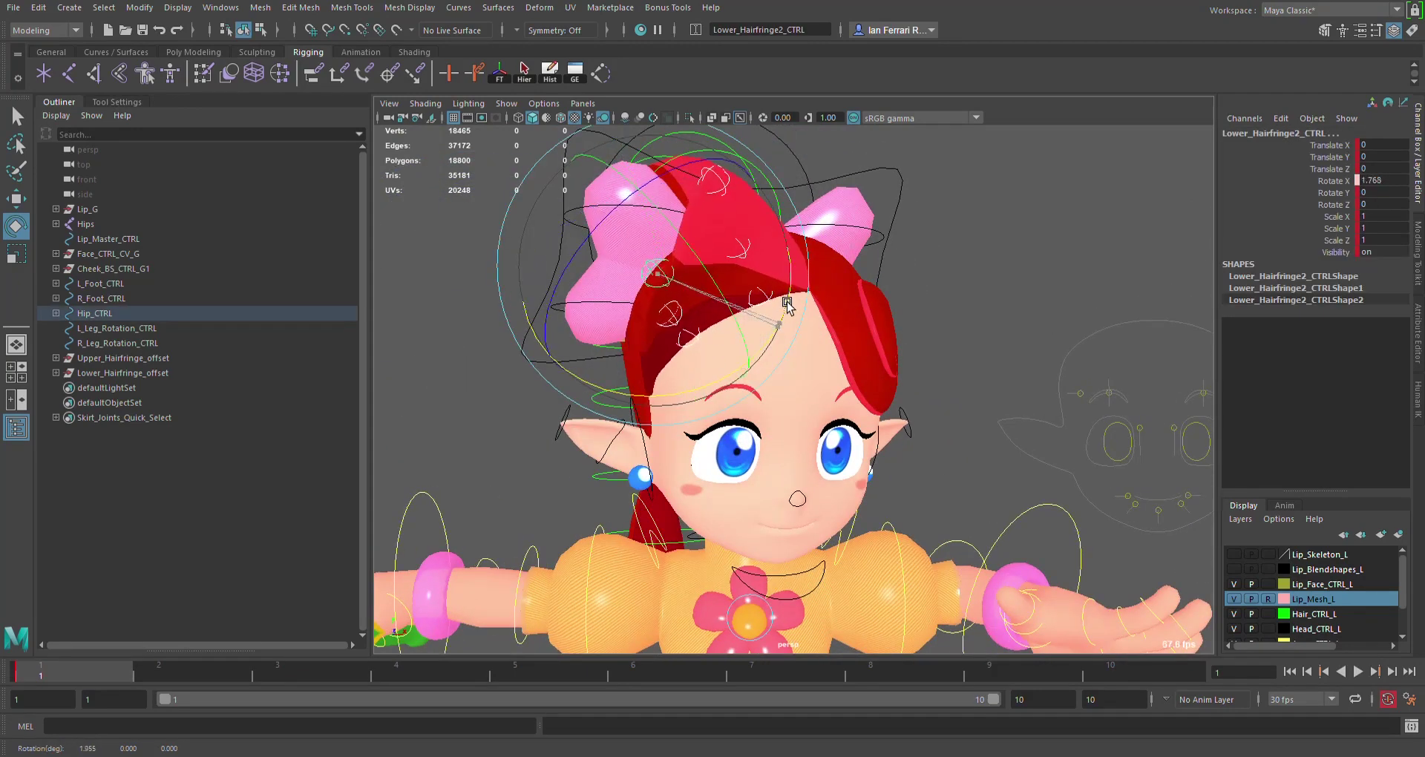
pyautogui.click(995, 315)
# - Try rotating the hair tie control freely on all three axes and undo the rotation
pyautogui.keyDown('alt'); pyautogui.moveTo(958, 383); pyautogui.dragTo(647, 262); pyautogui.keyUp('alt')
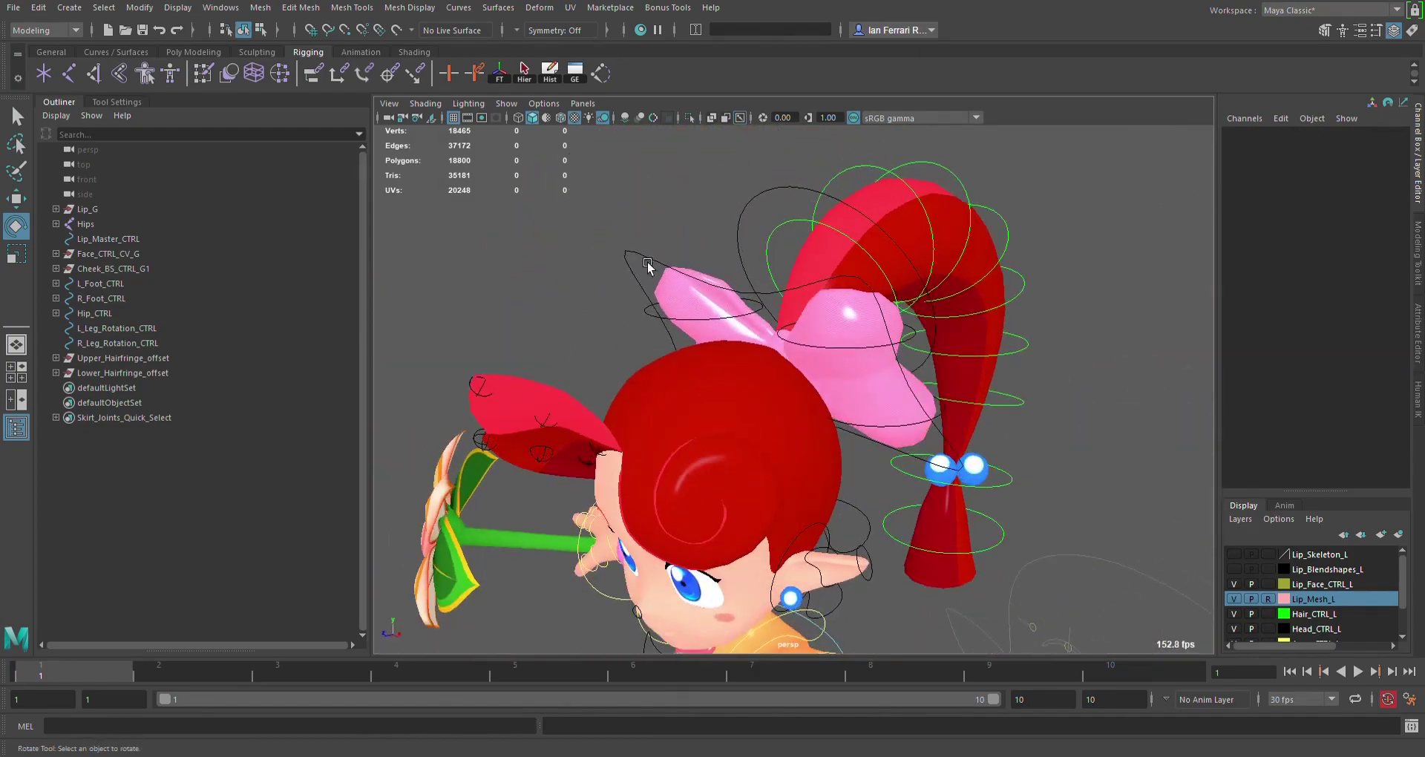
pyautogui.click(648, 261)
pyautogui.keyDown('alt'); pyautogui.moveTo(689, 351); pyautogui.dragTo(744, 346); pyautogui.keyUp('alt')
pyautogui.moveTo(827, 362); pyautogui.dragTo(849, 377)
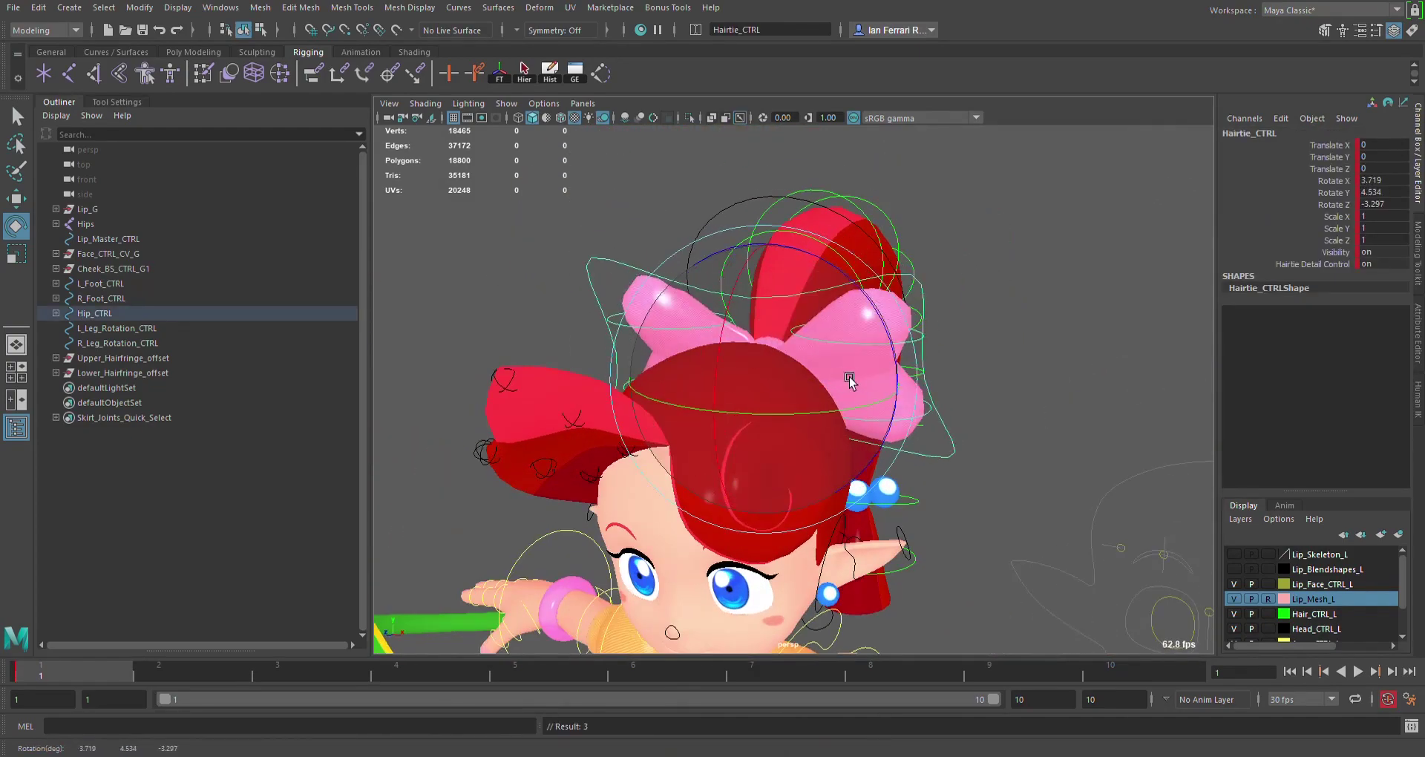
pyautogui.hotkey('ctrl', 'z')
# - Try moving the left upper hair tie control freely and undo the move
pyautogui.click(939, 355)
pyautogui.keyDown('alt'); pyautogui.moveTo(940, 355); pyautogui.dragTo(1002, 346); pyautogui.keyUp('alt')
pyautogui.click(921, 325)
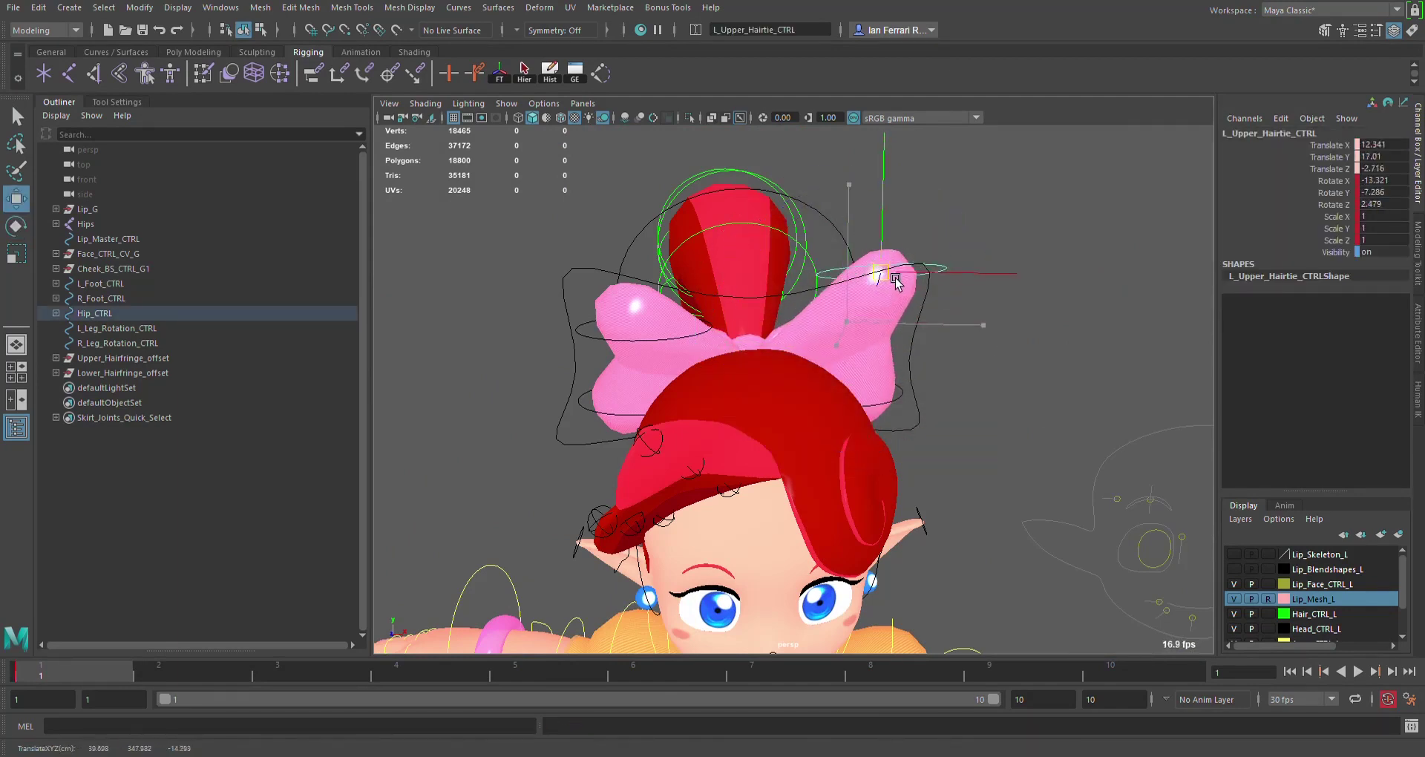
pyautogui.hotkey('ctrl', 'z')
pyautogui.click(1043, 381)
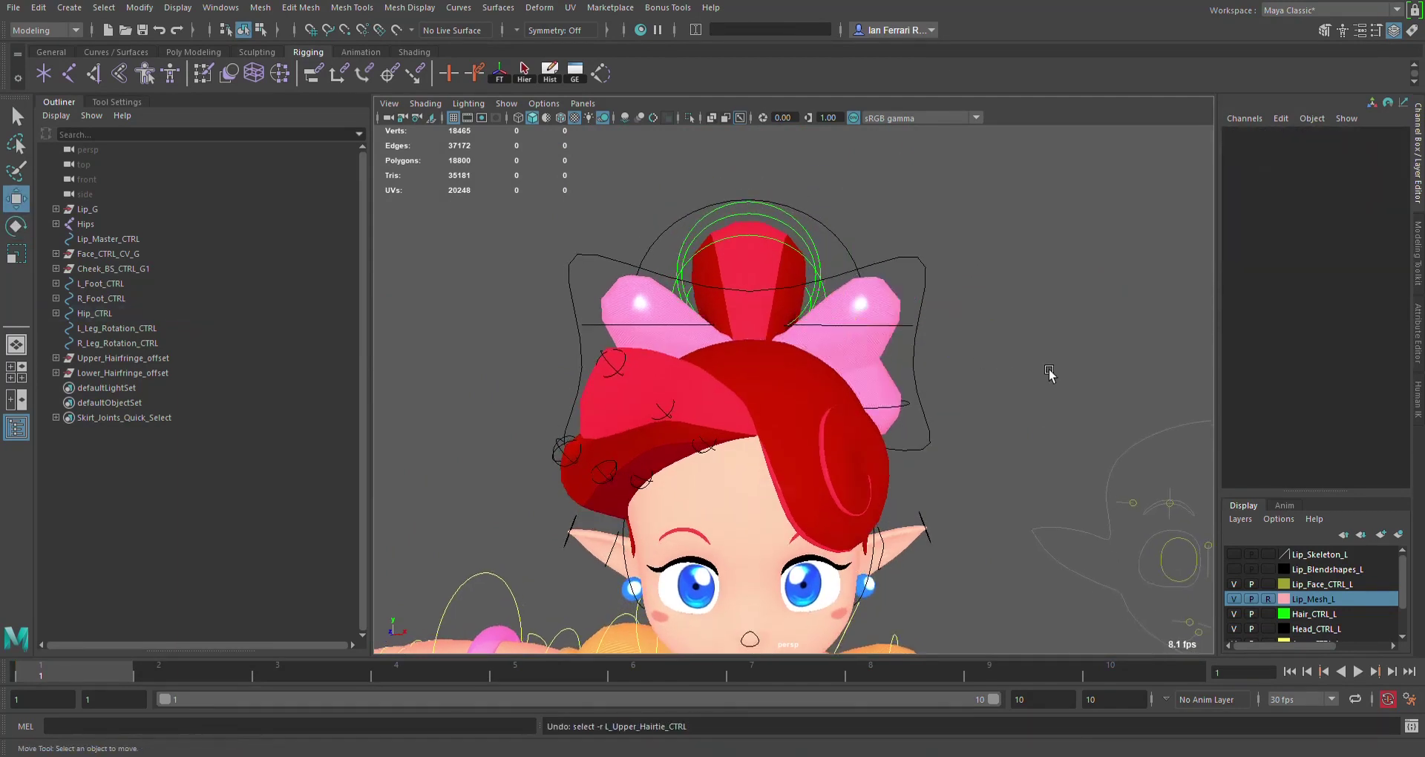
# - Try rotating the control at the base of the ponytail, behind the hair tie
pyautogui.keyDown('alt'); pyautogui.moveTo(1049, 372); pyautogui.dragTo(939, 331); pyautogui.keyUp('alt')
pyautogui.click(843, 192)
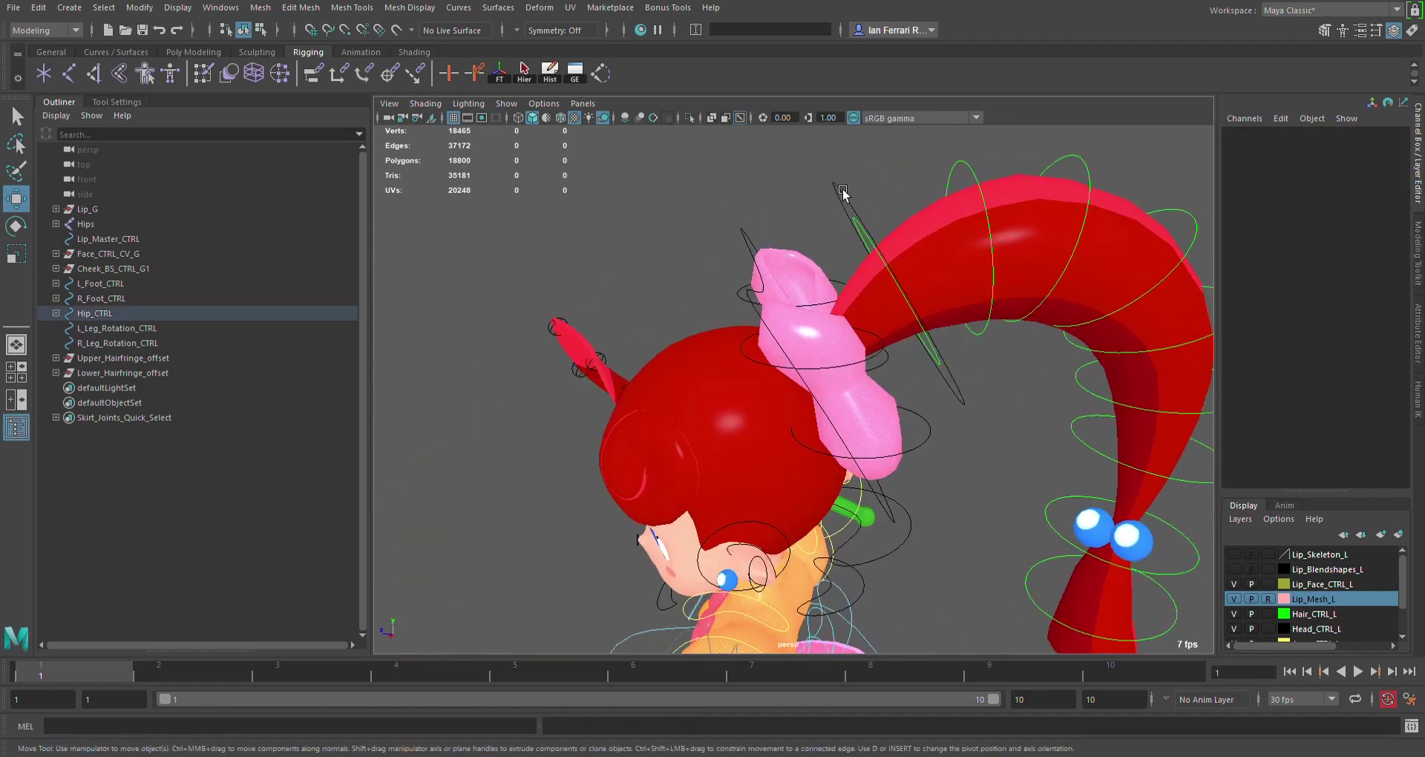
pyautogui.scroll(-5, 842, 200)
pyautogui.press('e')
pyautogui.moveTo(824, 288); pyautogui.dragTo(937, 327)
pyautogui.click(967, 349)
# - Try rotating all the ponytail hair controls together on all axes and undo the rotations
pyautogui.keyDown('alt'); pyautogui.moveTo(996, 375); pyautogui.dragTo(1062, 436); pyautogui.keyUp('alt')
pyautogui.moveTo(1044, 501); pyautogui.dragTo(869, 298)
pyautogui.keyDown('alt'); pyautogui.moveTo(937, 398); pyautogui.dragTo(977, 405); pyautogui.keyUp('alt')
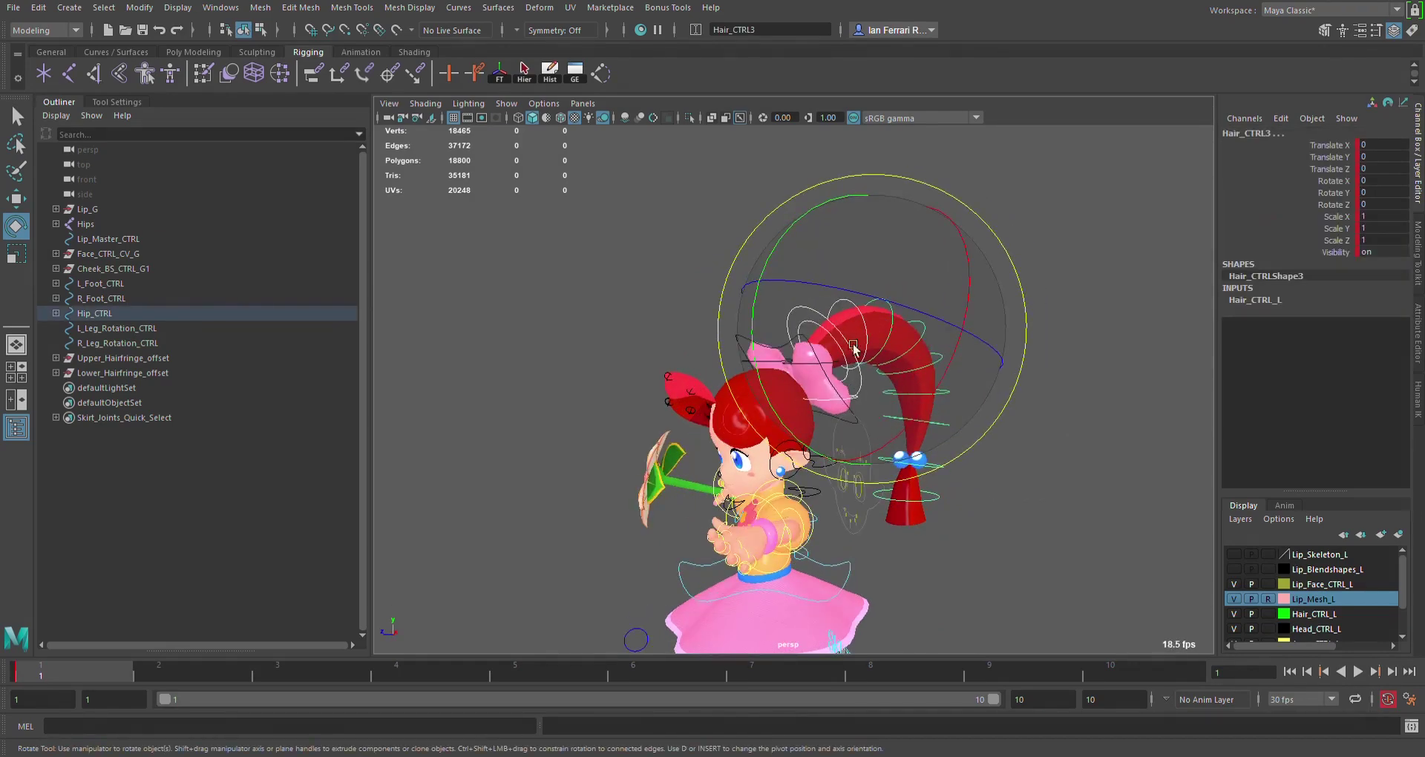
pyautogui.keyDown('alt'); pyautogui.moveTo(854, 349); pyautogui.dragTo(694, 417); pyautogui.keyUp('alt')
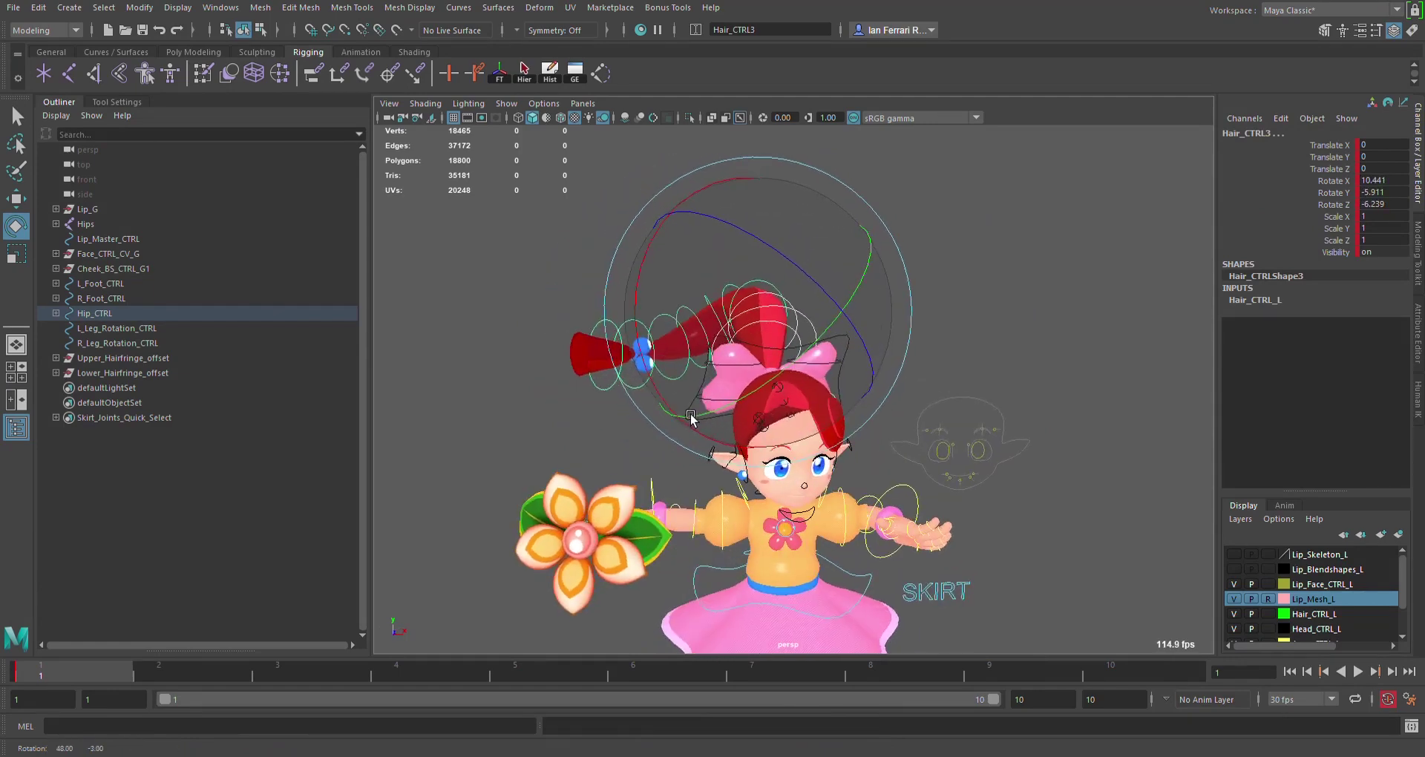
pyautogui.hotkey('ctrl', 'z')
pyautogui.moveTo(777, 230); pyautogui.dragTo(642, 330)
pyautogui.moveTo(636, 219); pyautogui.dragTo(640, 261)
pyautogui.hotkey('ctrl', 'z')
pyautogui.click(936, 318)
# - Hide the Outliner and frame the face together with its facial control board
pyautogui.keyDown('alt'); pyautogui.moveTo(937, 317); pyautogui.dragTo(922, 487); pyautogui.keyUp('alt')
pyautogui.keyDown('alt'); pyautogui.moveTo(923, 487); pyautogui.dragTo(894, 386, button='middle'); pyautogui.keyUp('alt')
pyautogui.scroll(2, 894, 386)
pyautogui.keyDown('alt'); pyautogui.moveTo(894, 386); pyautogui.dragTo(831, 342); pyautogui.keyUp('alt')
pyautogui.scroll(-2, 891, 445)
pyautogui.keyDown('alt'); pyautogui.moveTo(891, 456); pyautogui.dragTo(947, 435, button='middle'); pyautogui.keyUp('alt')
pyautogui.scroll(3, 947, 435)
pyautogui.scroll(5, 948, 438)
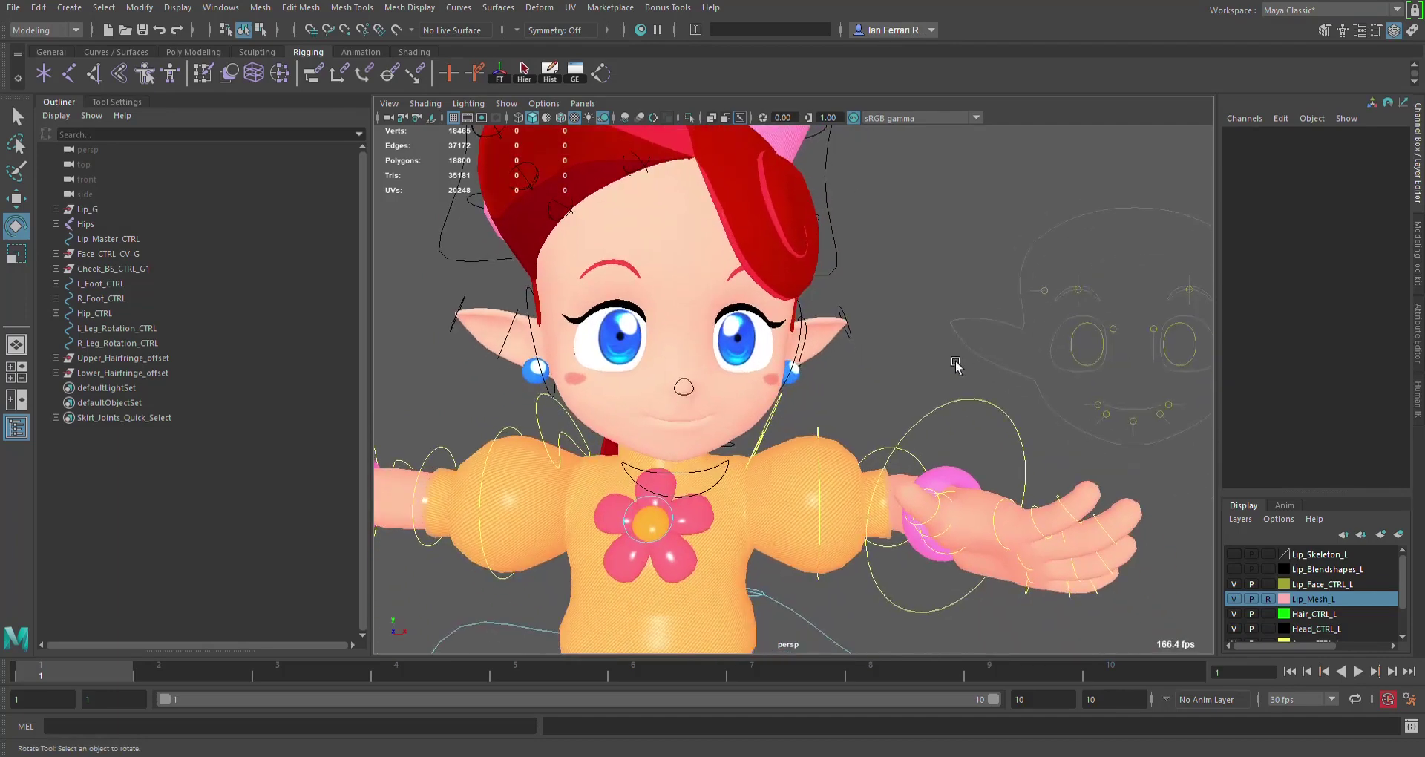
pyautogui.keyDown('alt'); pyautogui.moveTo(927, 383); pyautogui.dragTo(963, 427); pyautogui.keyUp('alt')
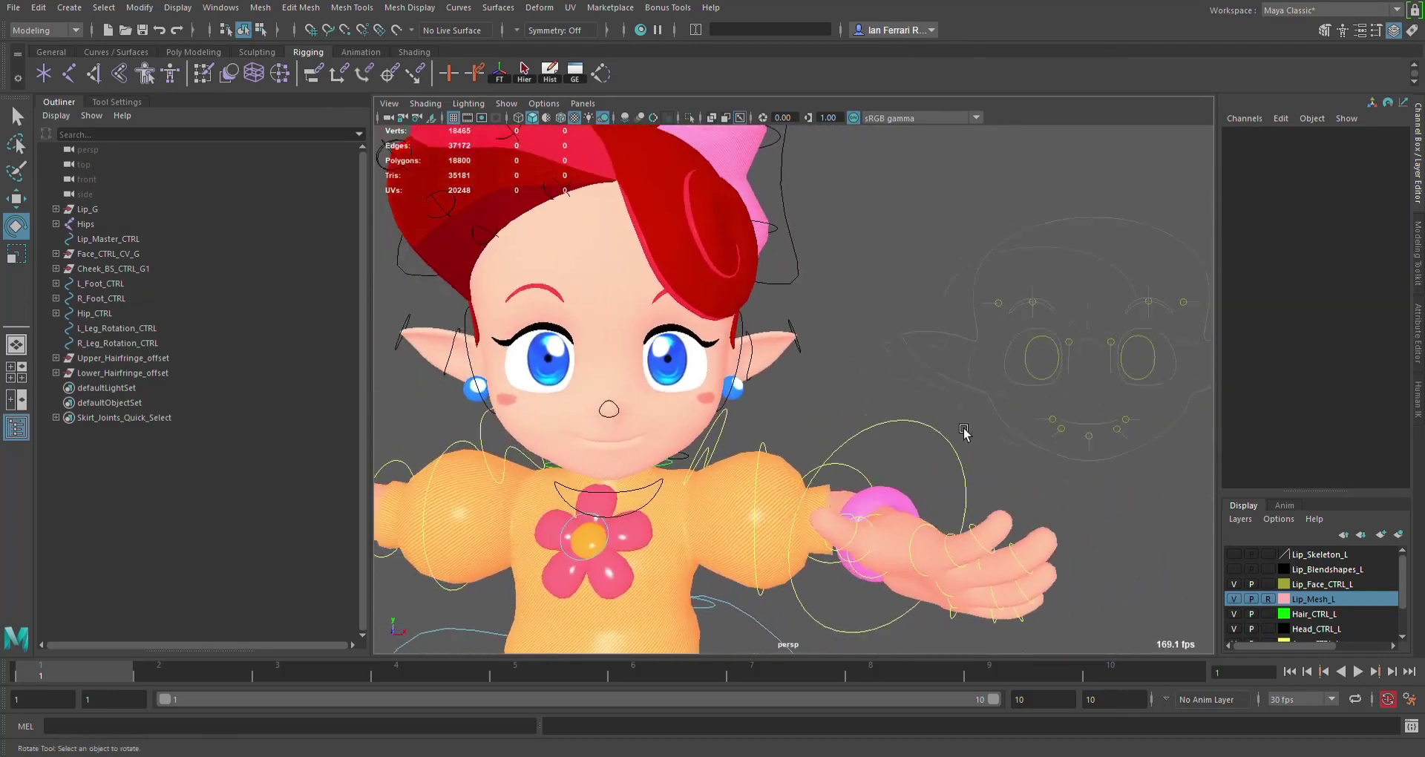
pyautogui.scroll(-3, 962, 427)
pyautogui.click(67, 103)
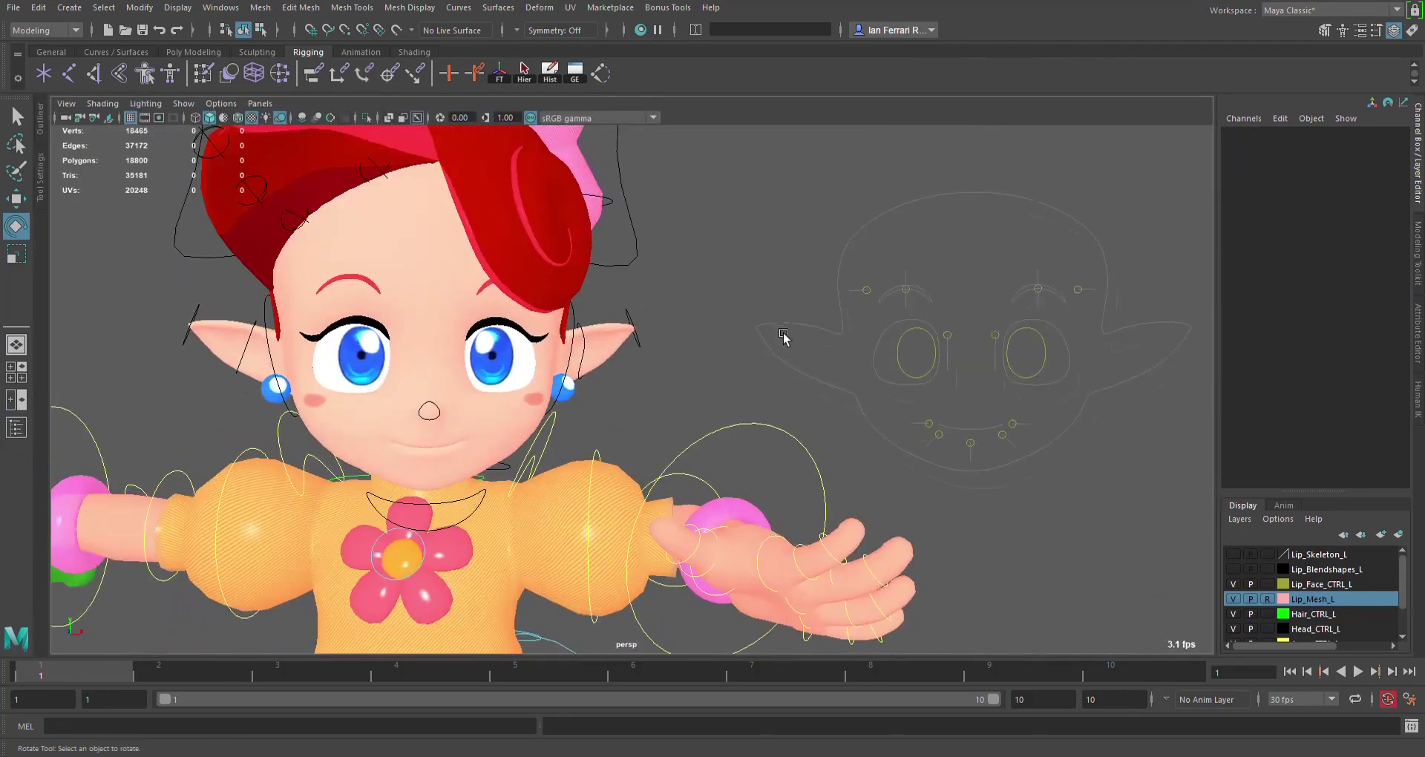
pyautogui.scroll(-3, 798, 331)
pyautogui.keyDown('alt'); pyautogui.moveTo(808, 322); pyautogui.dragTo(819, 360, button='middle'); pyautogui.keyUp('alt')
pyautogui.scroll(1, 971, 405)
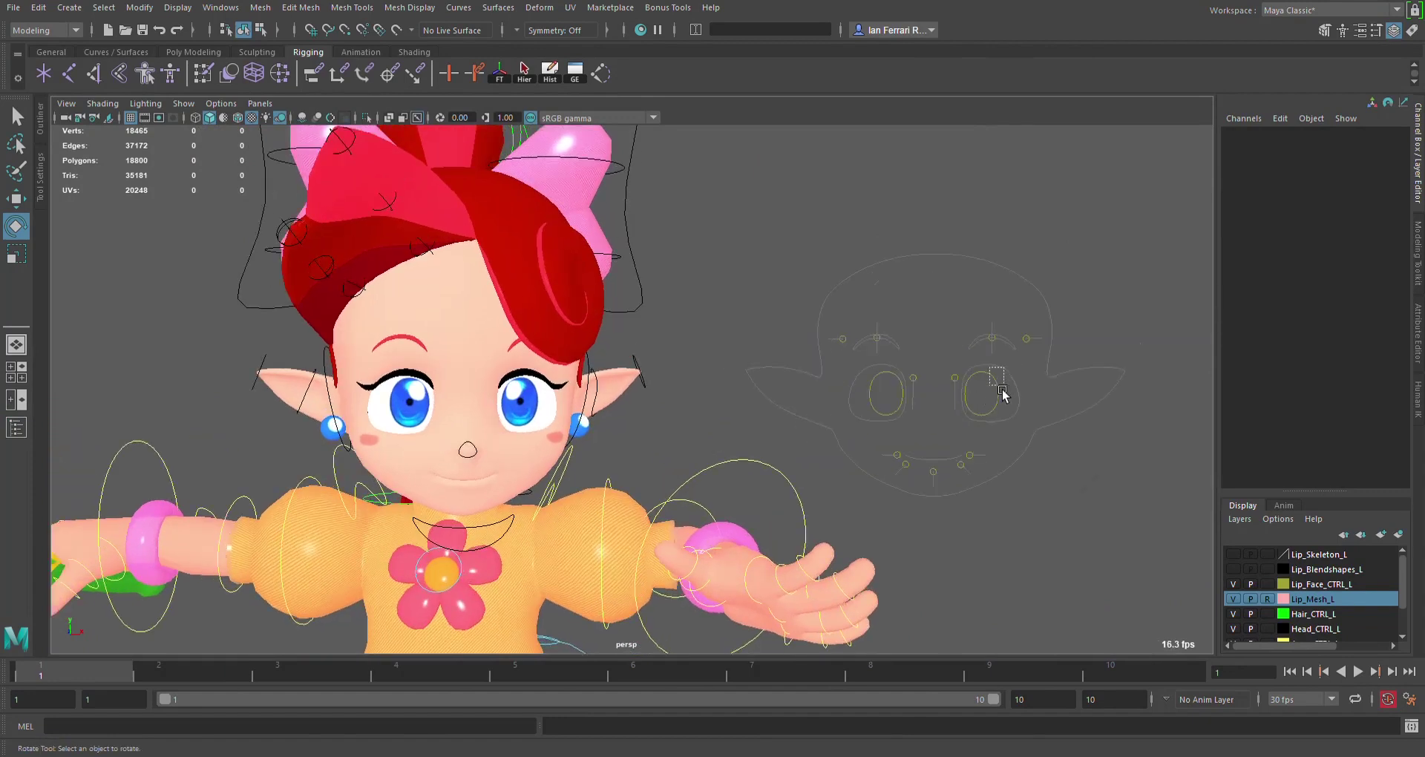
# - Try moving and scaling both iris size controls together on the facial control board, and undo the changes
pyautogui.moveTo(1003, 394); pyautogui.dragTo(876, 403)
pyautogui.press('w')
pyautogui.hotkey('ctrl', 'z')
pyautogui.press('r')
pyautogui.press('w')
pyautogui.hotkey('ctrl', 'z')
pyautogui.hotkey('ctrl', 'z')
pyautogui.hotkey('ctrl', 'z')
pyautogui.hotkey('ctrl', 'z')
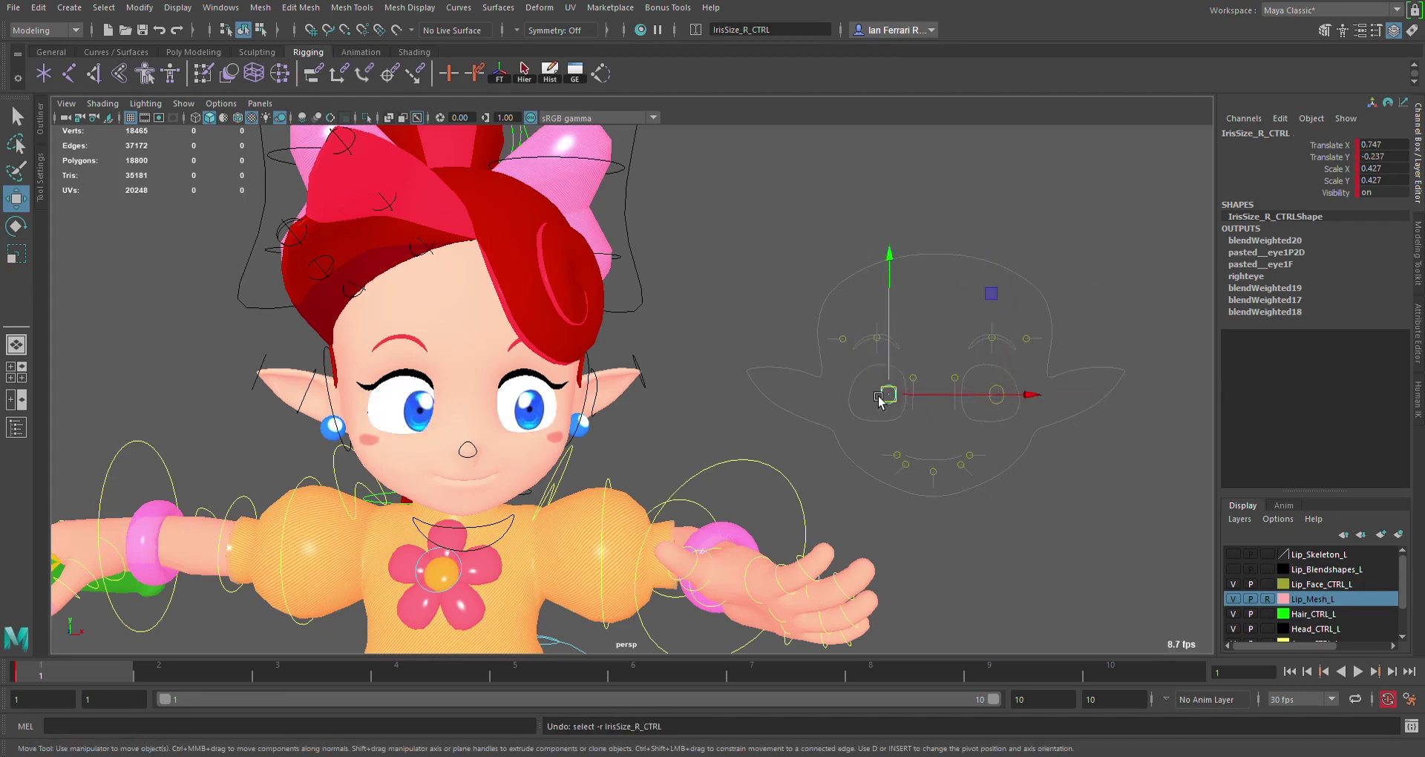
# - Try moving the two slider controls beside the inner corners of the eyes on the facial control board
pyautogui.scroll(2, 1027, 349)
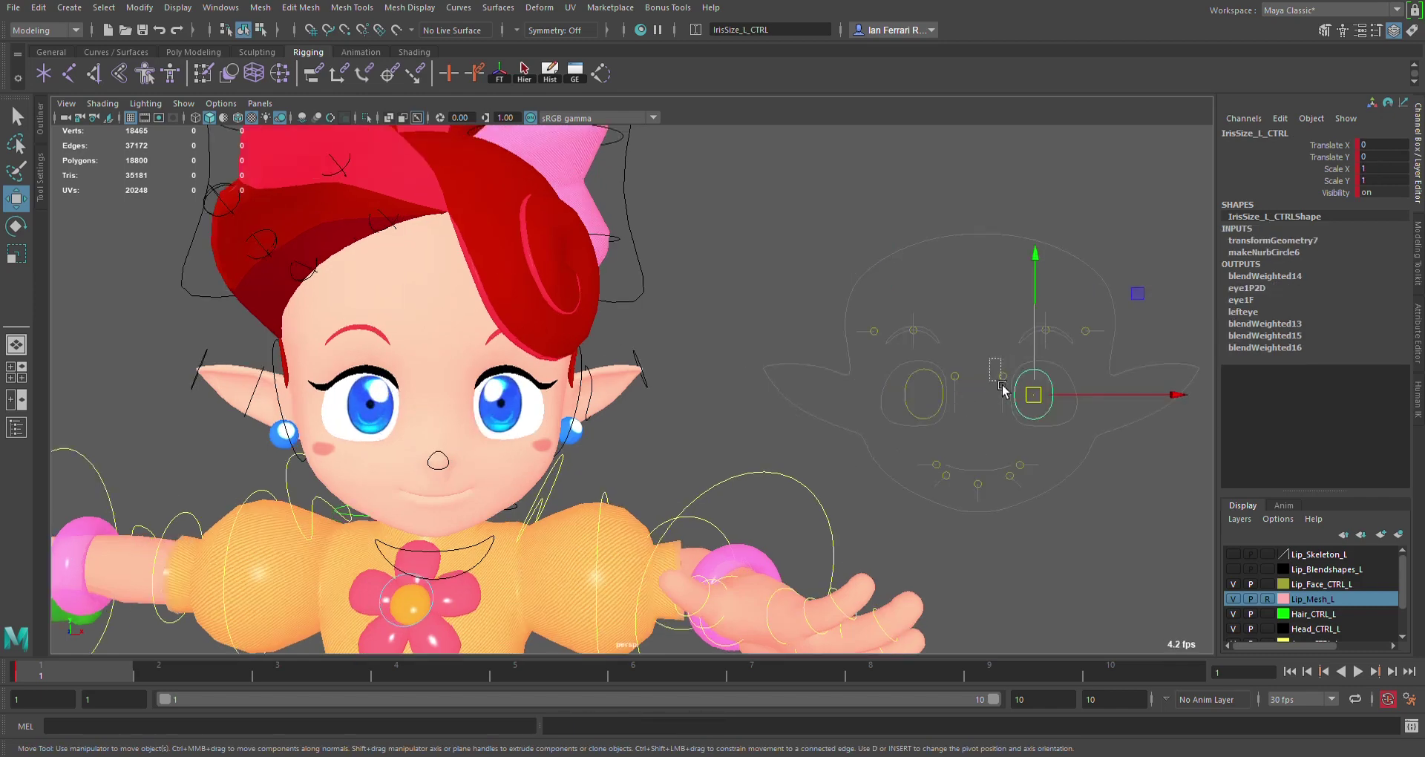
pyautogui.click(967, 386)
pyautogui.moveTo(978, 247); pyautogui.dragTo(1017, 241)
pyautogui.click(1016, 362)
pyautogui.click(1011, 381)
# - Try lowering the right eyebrow control to a Translate Y of -5
pyautogui.click(1046, 330)
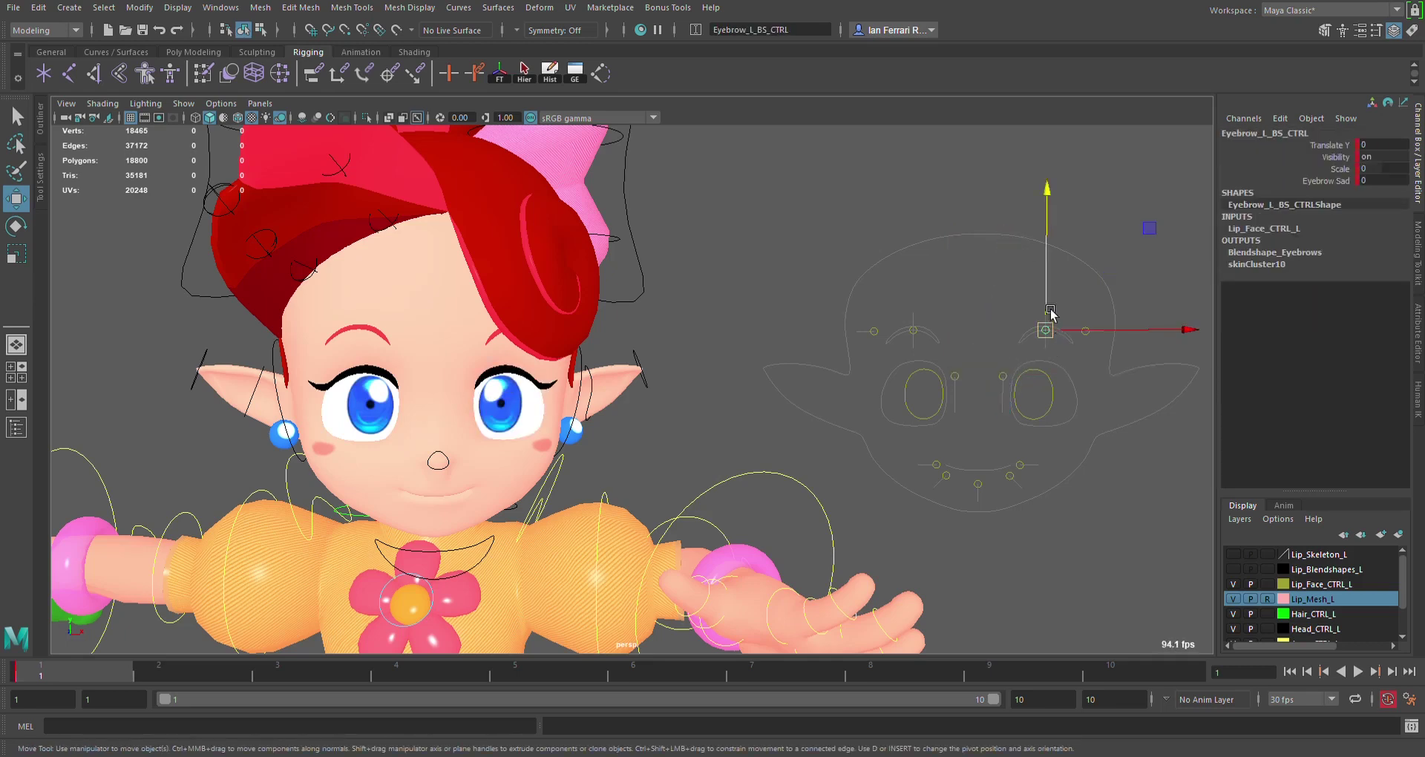
pyautogui.click(913, 331)
pyautogui.moveTo(929, 277)
pyautogui.mouseDown()
pyautogui.moveTo(929, 223)
pyautogui.moveTo(936, 272)
pyautogui.mouseUp()
pyautogui.keyDown('alt'); pyautogui.moveTo(939, 282); pyautogui.dragTo(968, 316); pyautogui.keyUp('alt')
pyautogui.keyDown('alt'); pyautogui.moveTo(969, 320); pyautogui.dragTo(954, 357, button='right'); pyautogui.keyUp('alt')
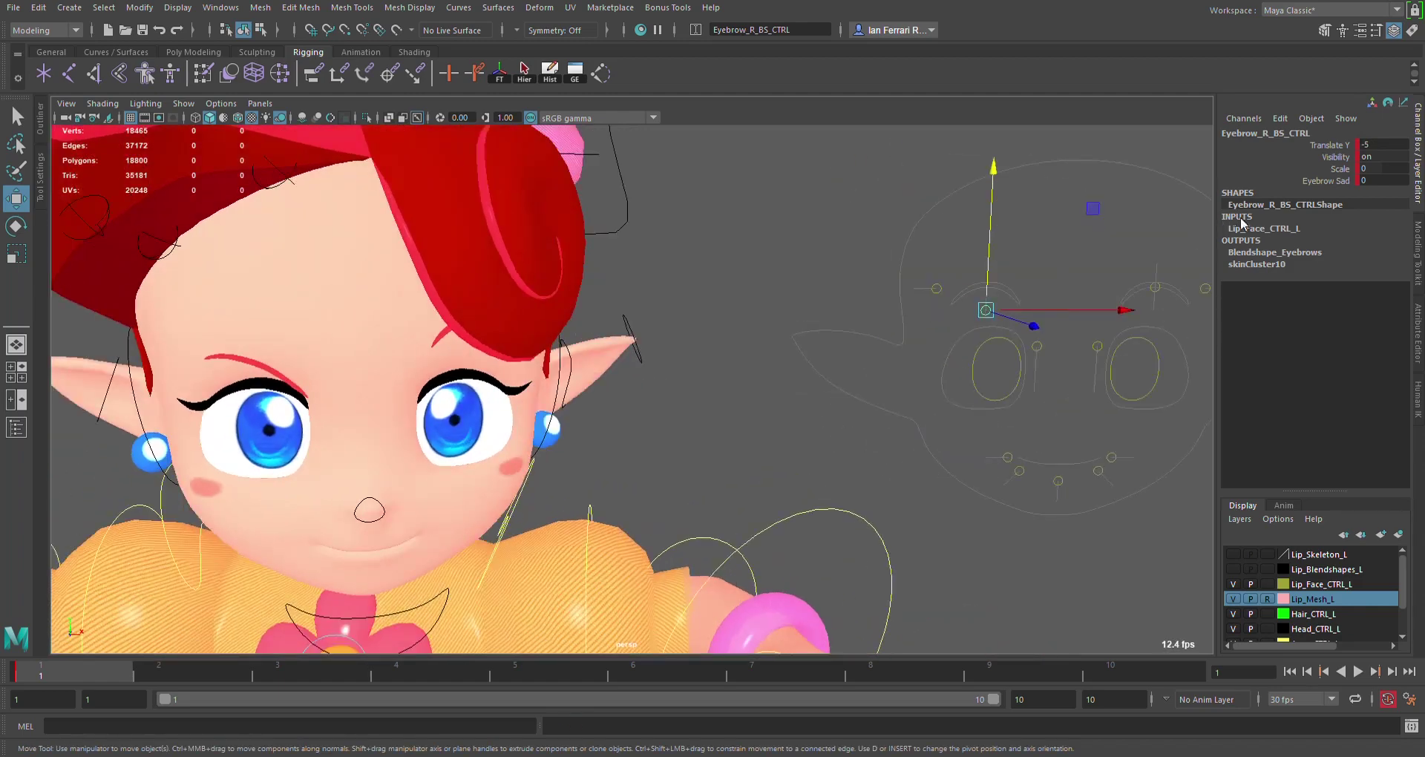
# - Try an Eyebrow Sad value of 5 on the right eyebrow, and reset its Translate Y and Eyebrow Sad to 0
pyautogui.click(1307, 184)
pyautogui.moveTo(755, 248); pyautogui.dragTo(854, 257, button='middle')
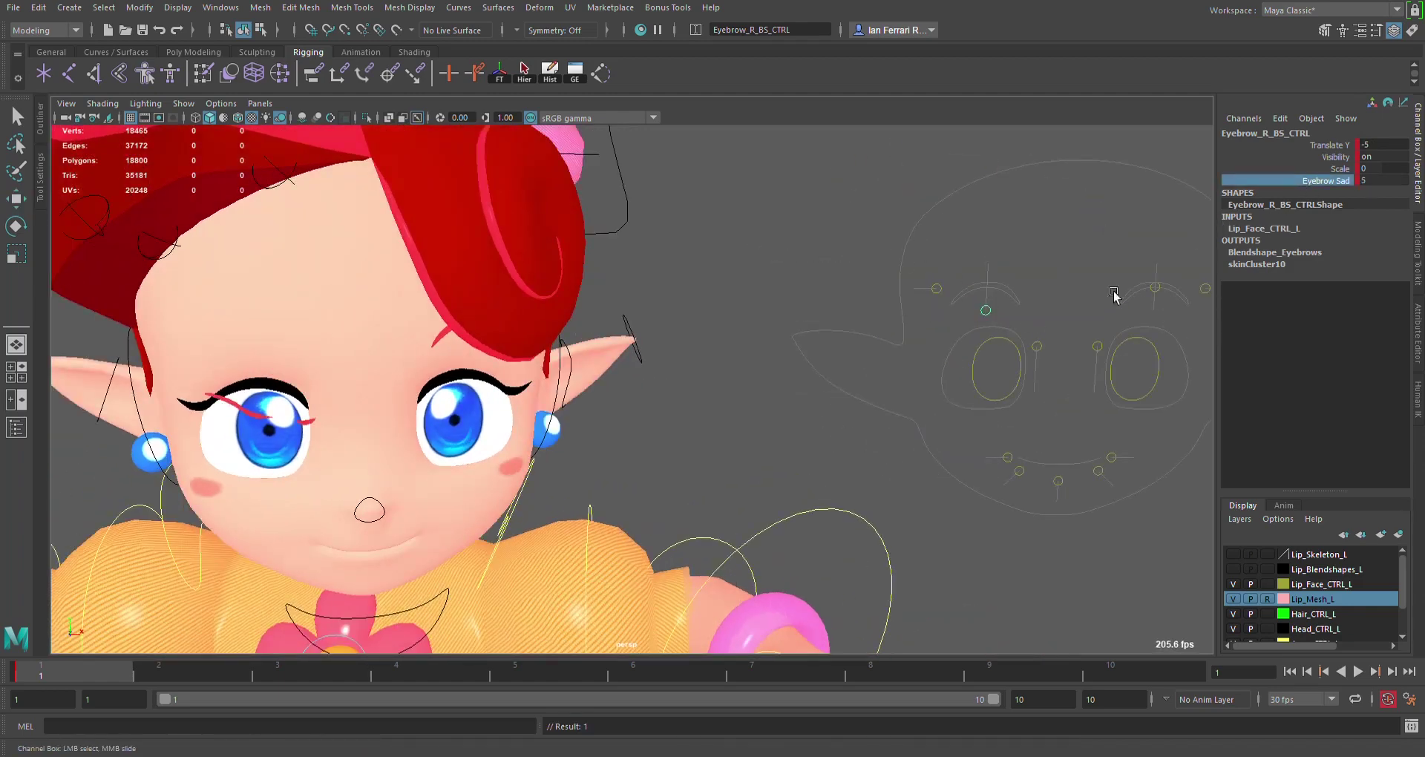
pyautogui.doubleClick(1382, 146)
pyautogui.write('0')
pyautogui.press('Return')
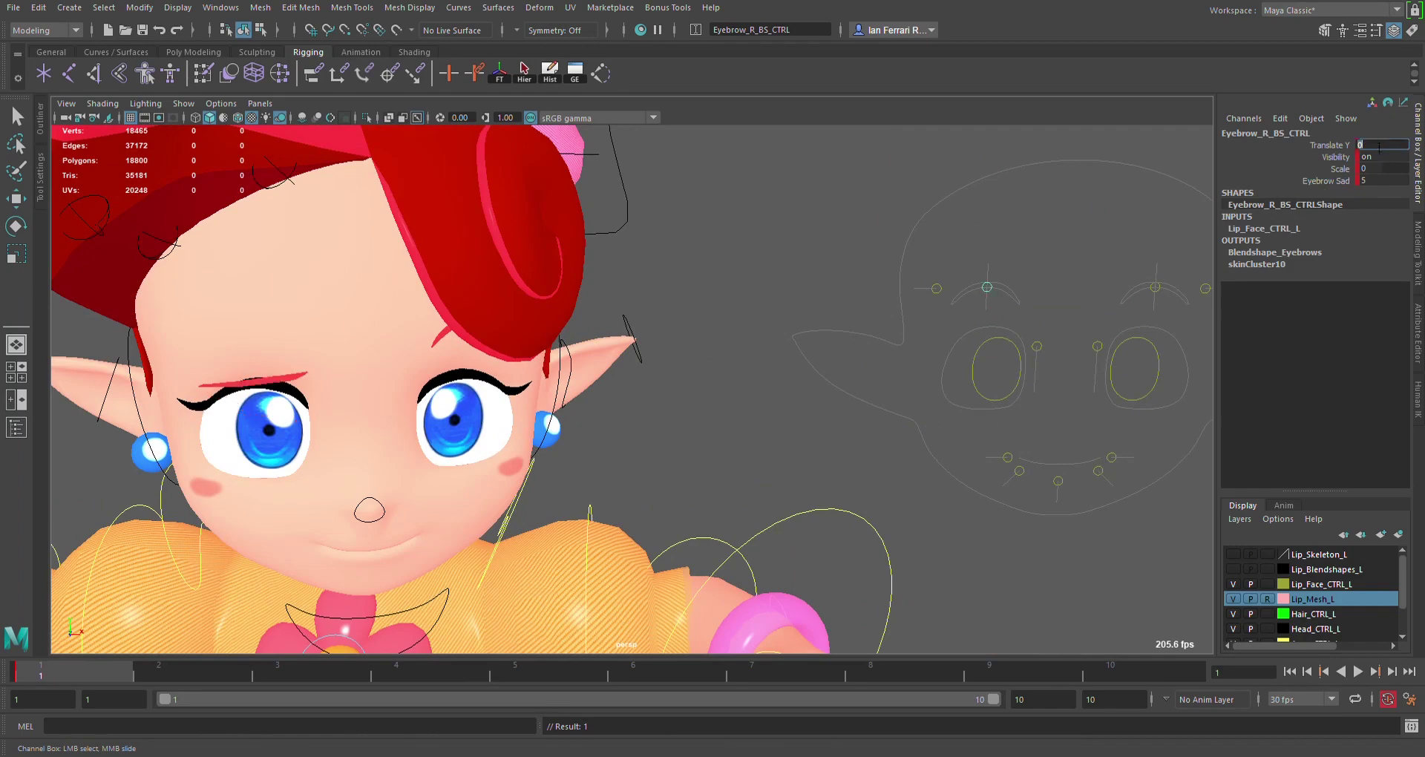
pyautogui.scroll(-5, 995, 312)
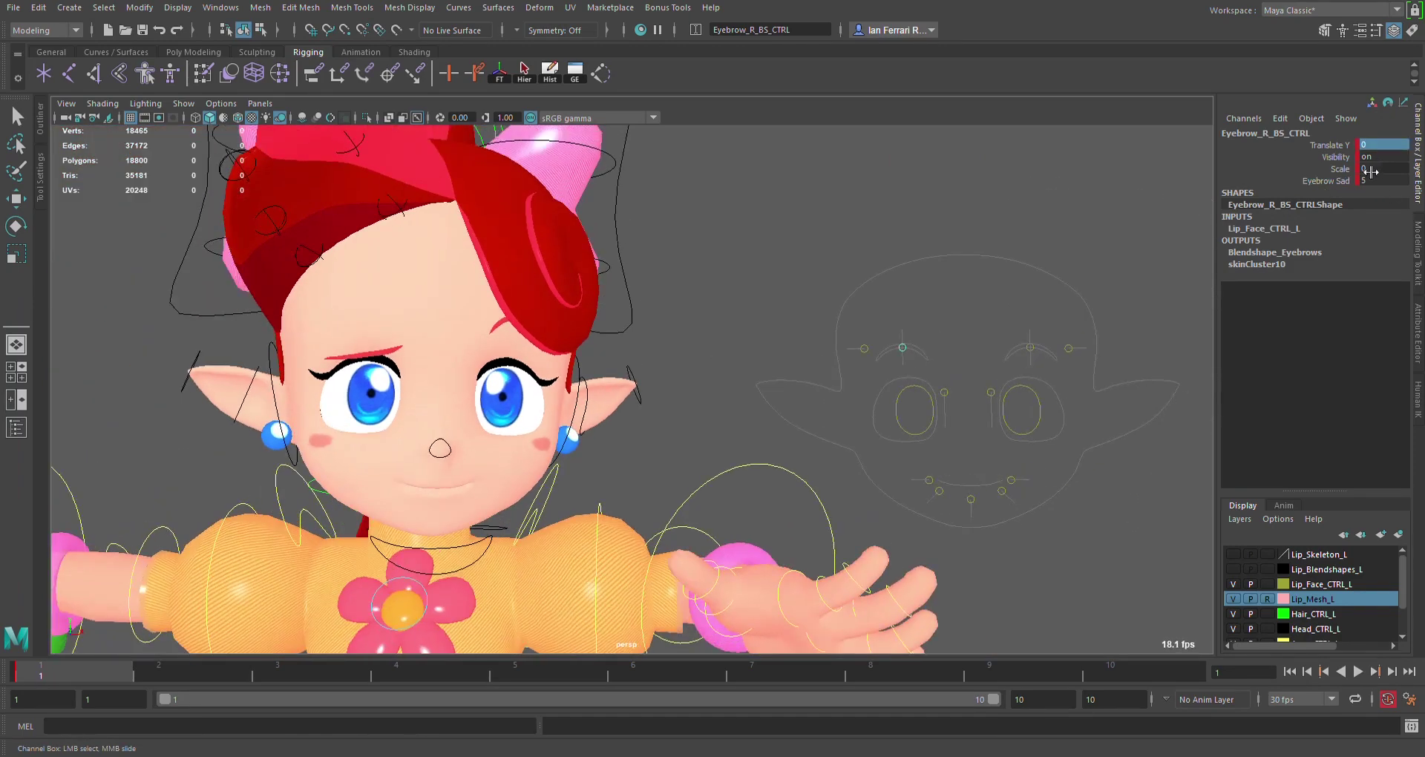
pyautogui.click(1345, 182)
pyautogui.moveTo(839, 223); pyautogui.dragTo(890, 223, button='middle')
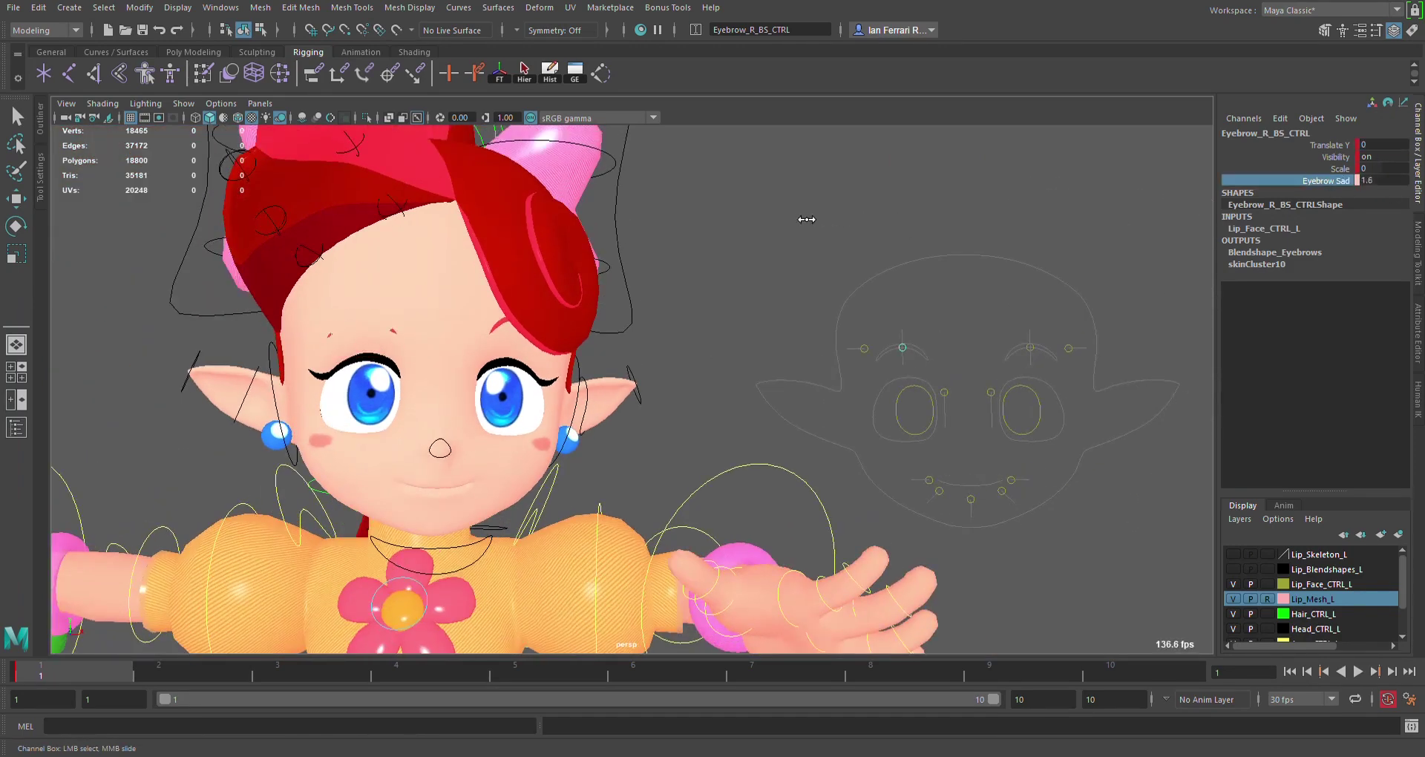
# - Try a Scale value of 5 on the right eyebrow control and reset it to 0
pyautogui.click(1340, 169)
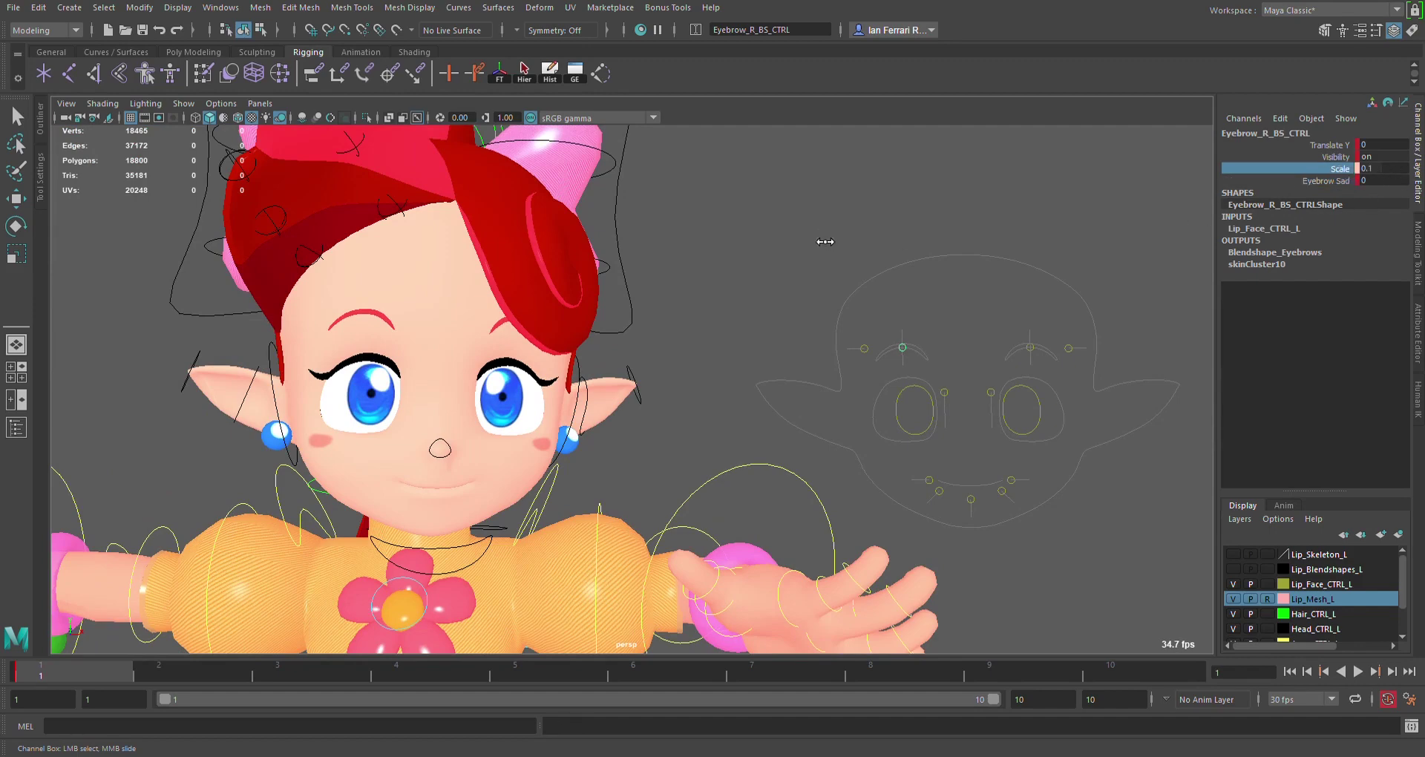
pyautogui.moveTo(824, 240); pyautogui.dragTo(1041, 252, button='middle')
pyautogui.moveTo(758, 249); pyautogui.dragTo(1042, 265, button='middle')
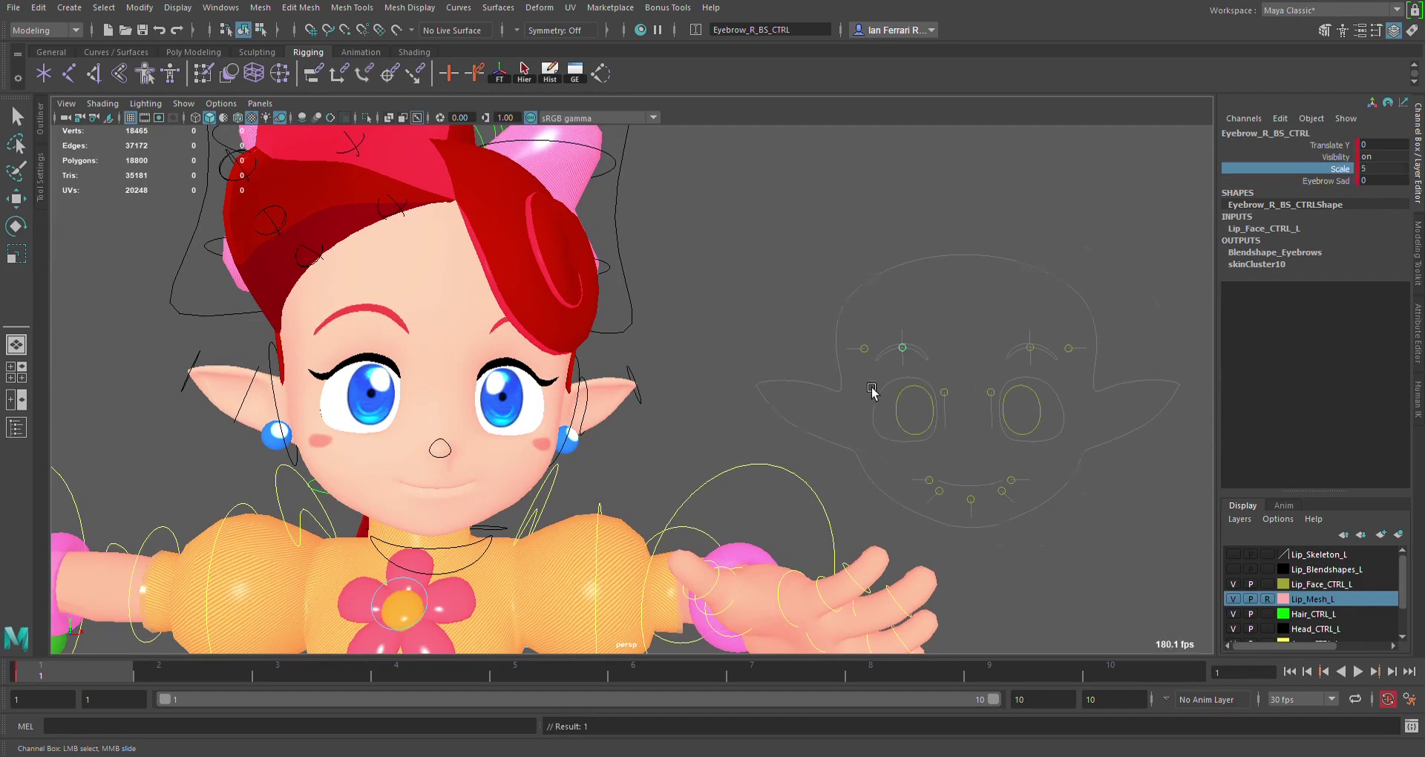
pyautogui.scroll(1, 873, 389)
pyautogui.click(1384, 169)
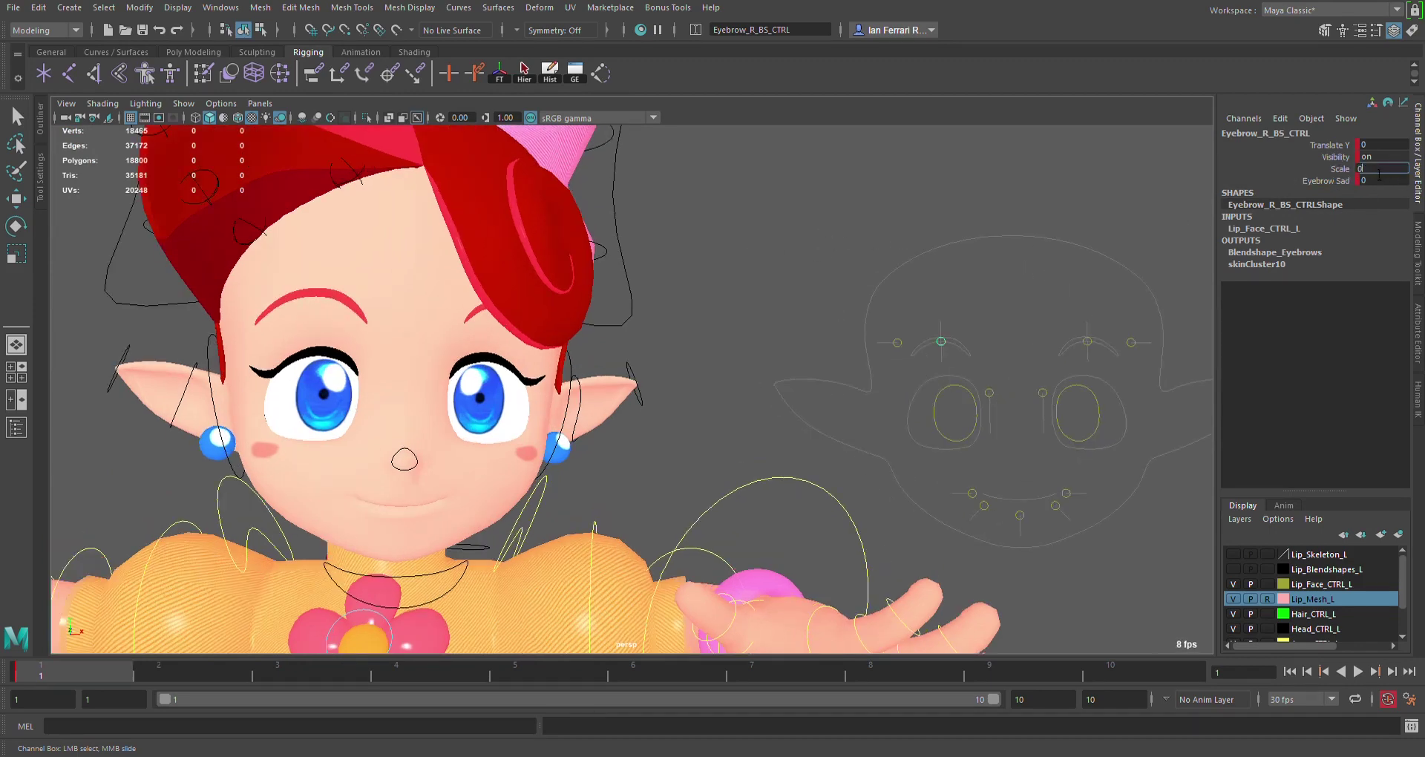
pyautogui.write('0')
pyautogui.press('Return')
# - Move the right eyebrow offset control to a Translate Y of 5
pyautogui.click(898, 342)
pyautogui.press('w')
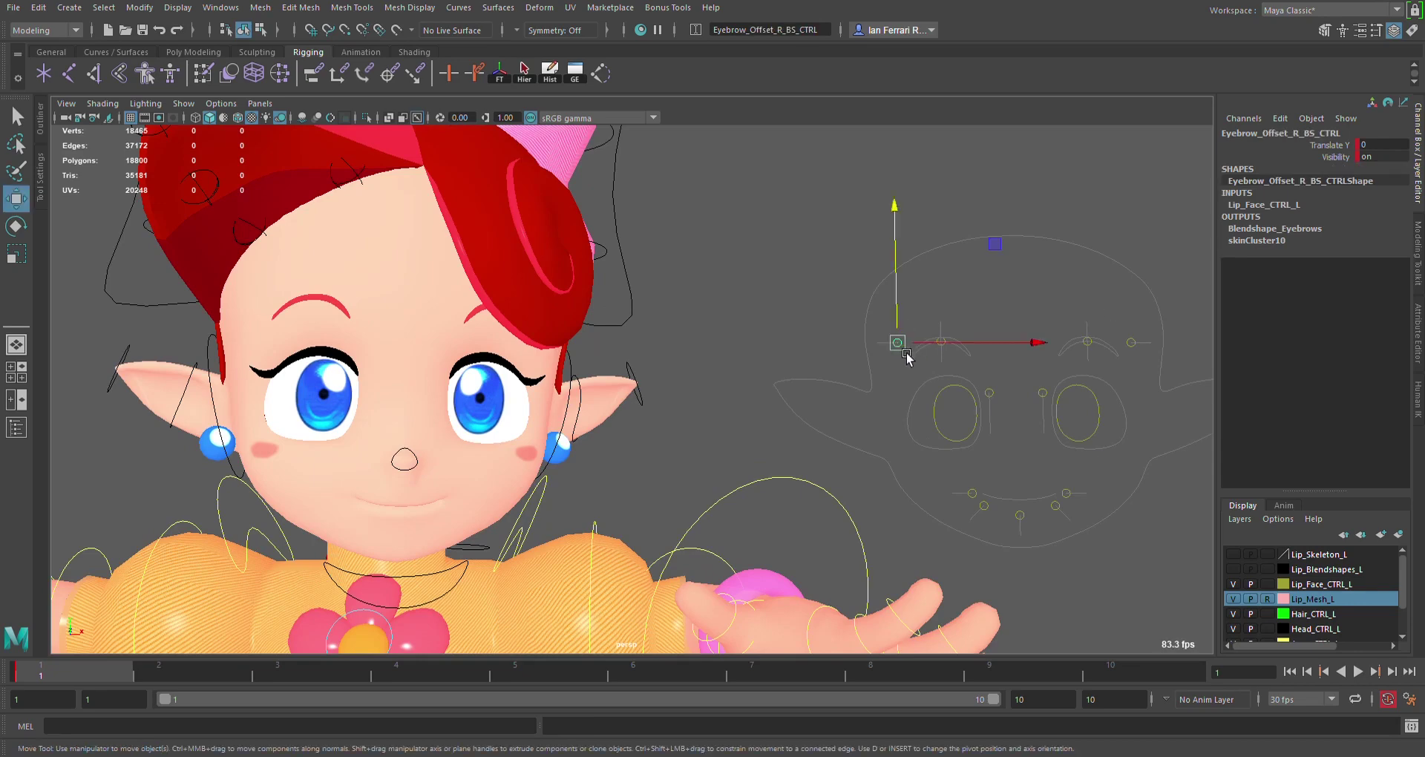
pyautogui.keyDown('alt'); pyautogui.moveTo(932, 355); pyautogui.dragTo(967, 391); pyautogui.keyUp('alt')
pyautogui.moveTo(839, 272); pyautogui.dragTo(843, 341)
pyautogui.hotkey('ctrl', 'z')
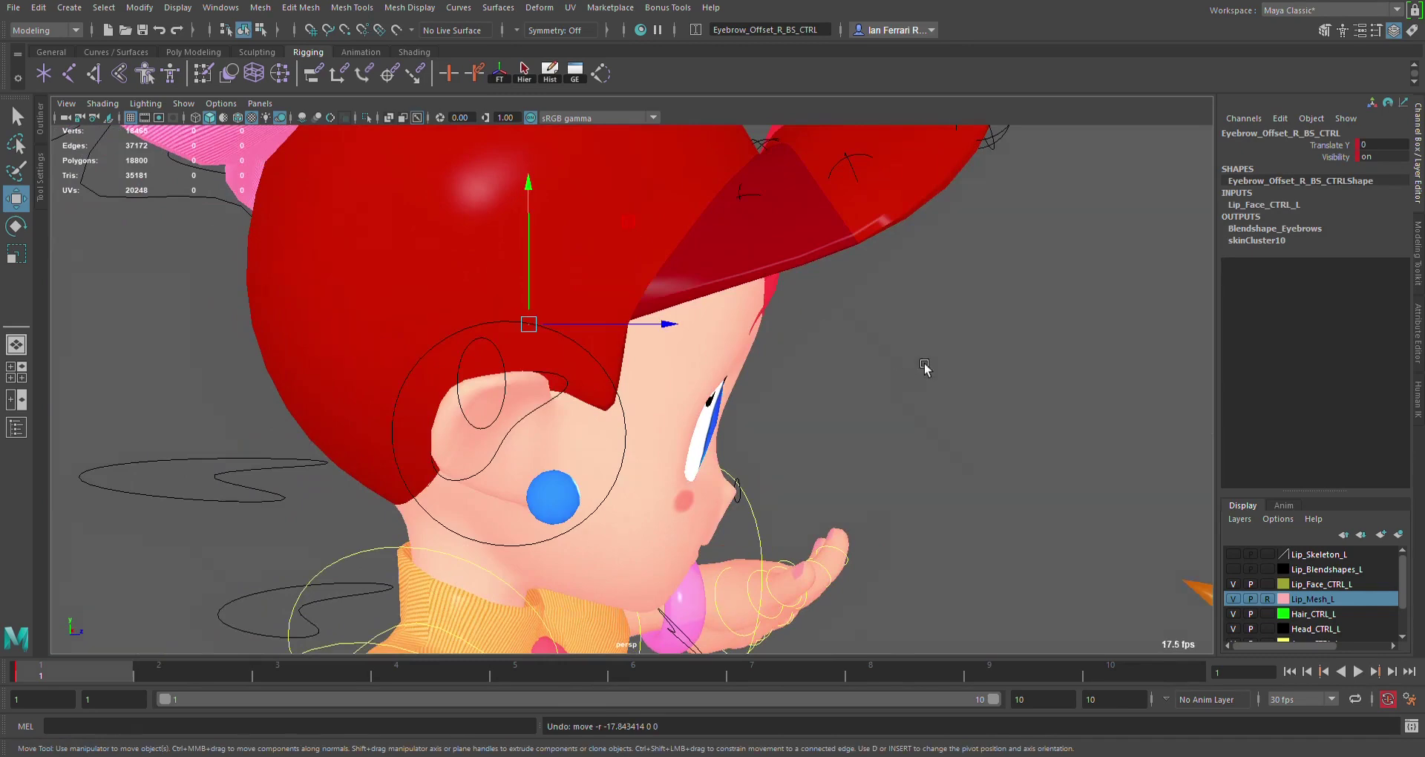
pyautogui.keyDown('alt'); pyautogui.moveTo(922, 364); pyautogui.dragTo(769, 323); pyautogui.keyUp('alt')
pyautogui.moveTo(811, 281); pyautogui.dragTo(792, 284)
pyautogui.keyDown('alt'); pyautogui.moveTo(833, 369); pyautogui.dragTo(823, 348); pyautogui.keyUp('alt')
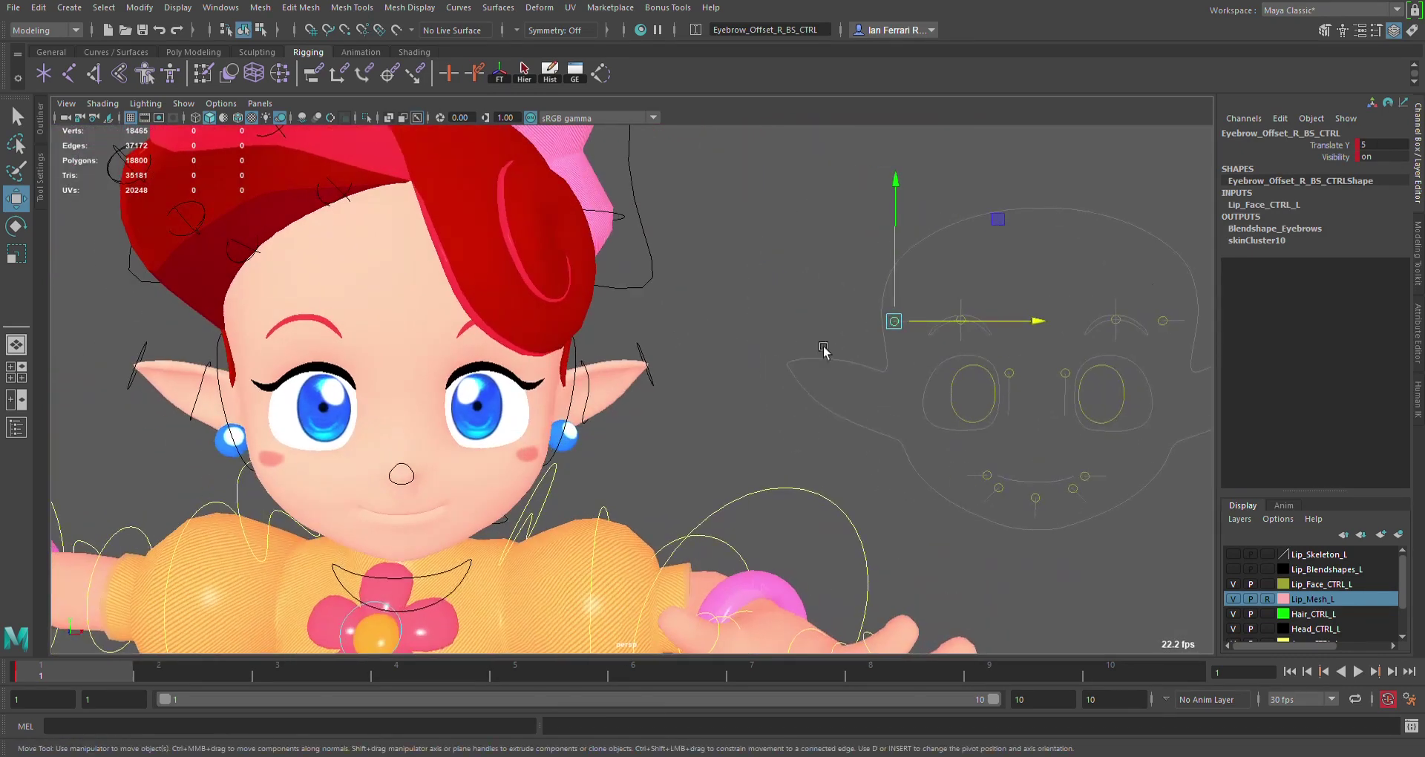
# - Set the right eyebrow control's Eyebrow Sad value to 5
pyautogui.click(961, 320)
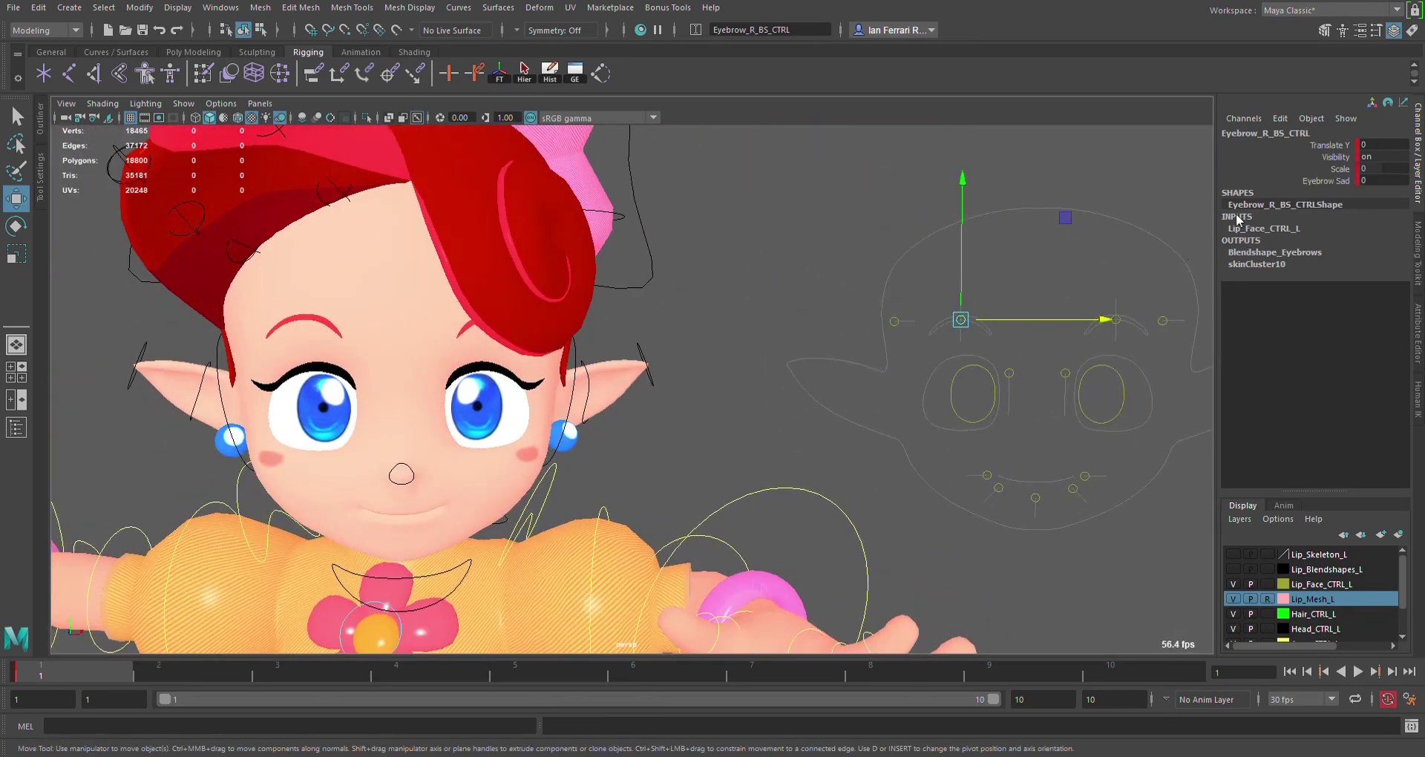
pyautogui.click(1321, 182)
pyautogui.moveTo(744, 213); pyautogui.dragTo(679, 205, button='middle')
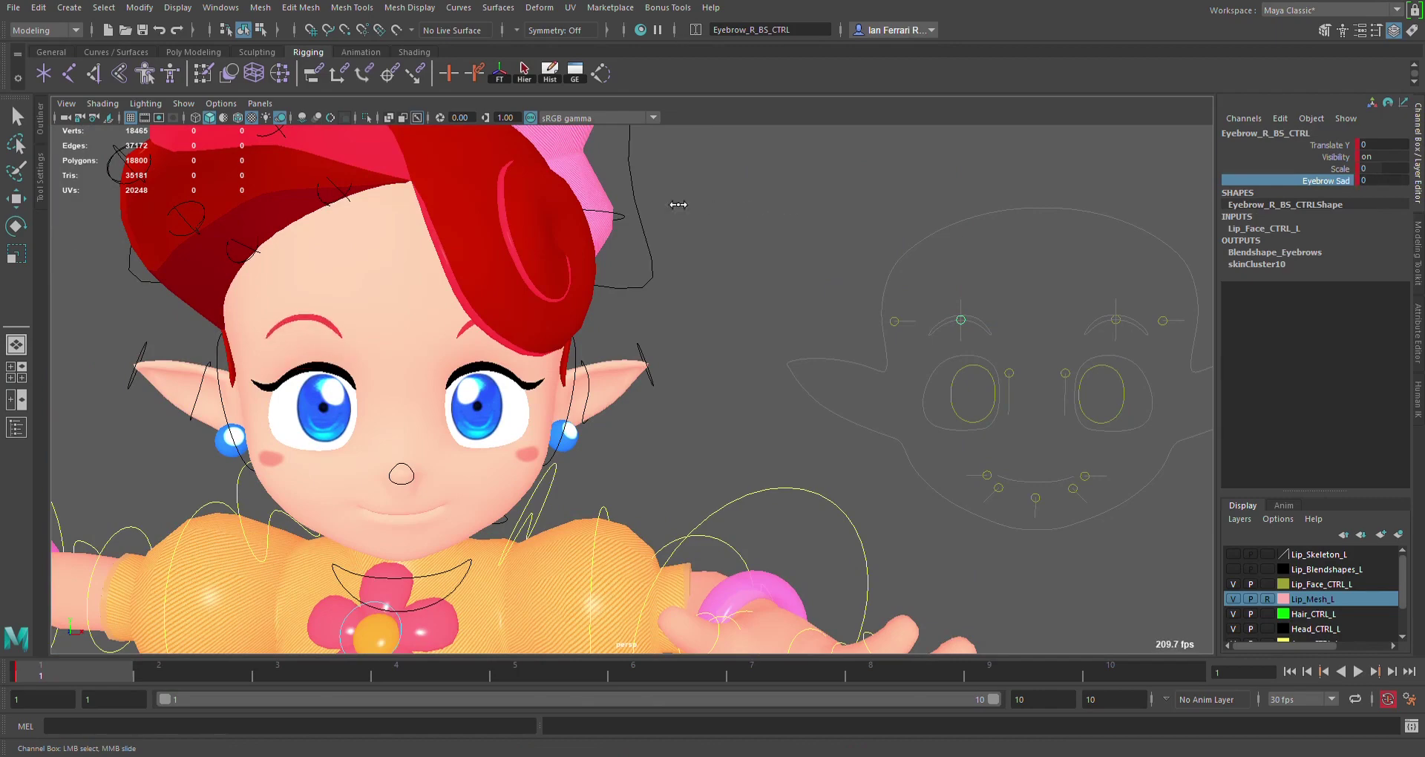
pyautogui.moveTo(751, 237); pyautogui.dragTo(894, 252, button='middle')
pyautogui.scroll(-3, 898, 263)
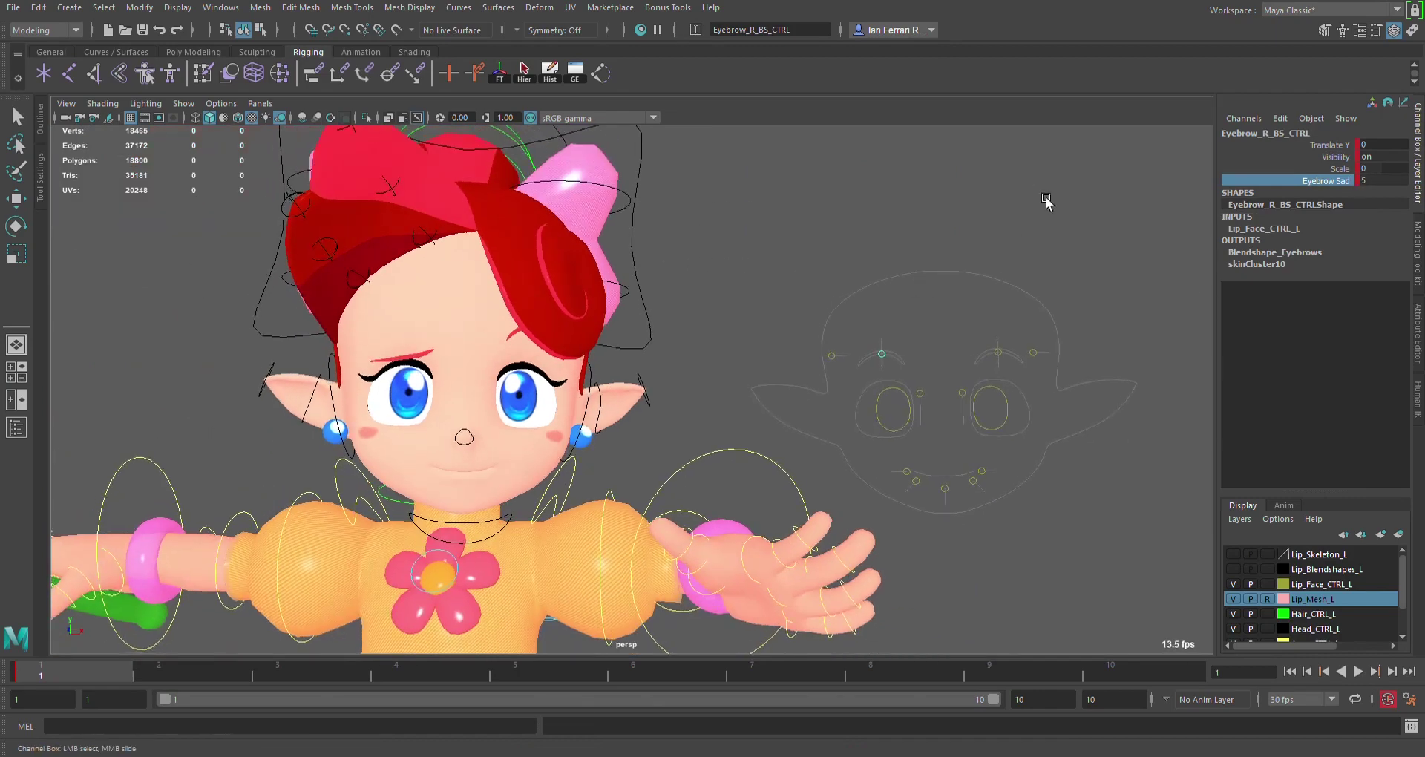
pyautogui.click(1047, 200)
# - Try opening the mouth by moving its control to a Translate Y of 5, and reset it to 0
pyautogui.keyDown('alt'); pyautogui.moveTo(943, 407); pyautogui.dragTo(930, 381); pyautogui.keyUp('alt')
pyautogui.scroll(2, 932, 381)
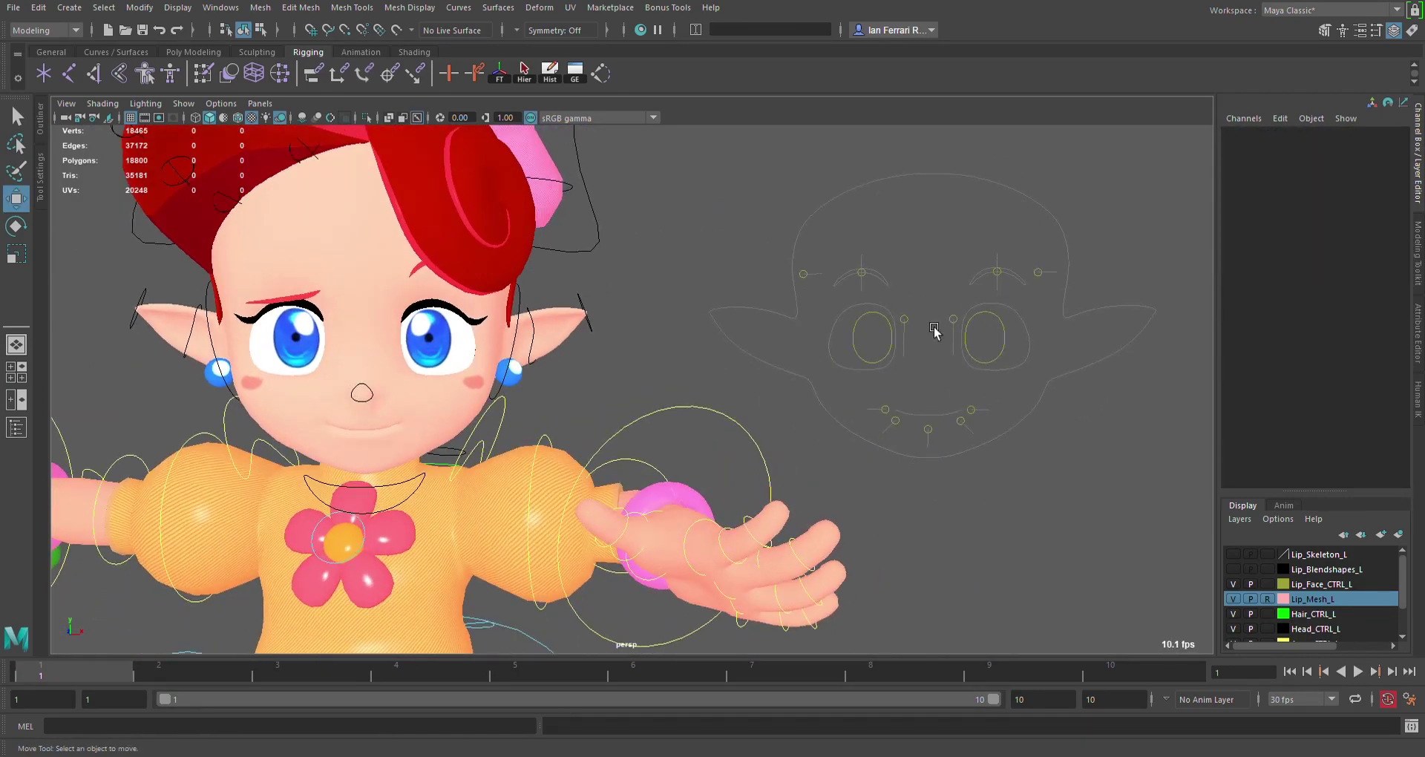
pyautogui.click(932, 432)
pyautogui.keyDown('alt'); pyautogui.moveTo(957, 467); pyautogui.dragTo(984, 424, button='middle'); pyautogui.keyUp('alt')
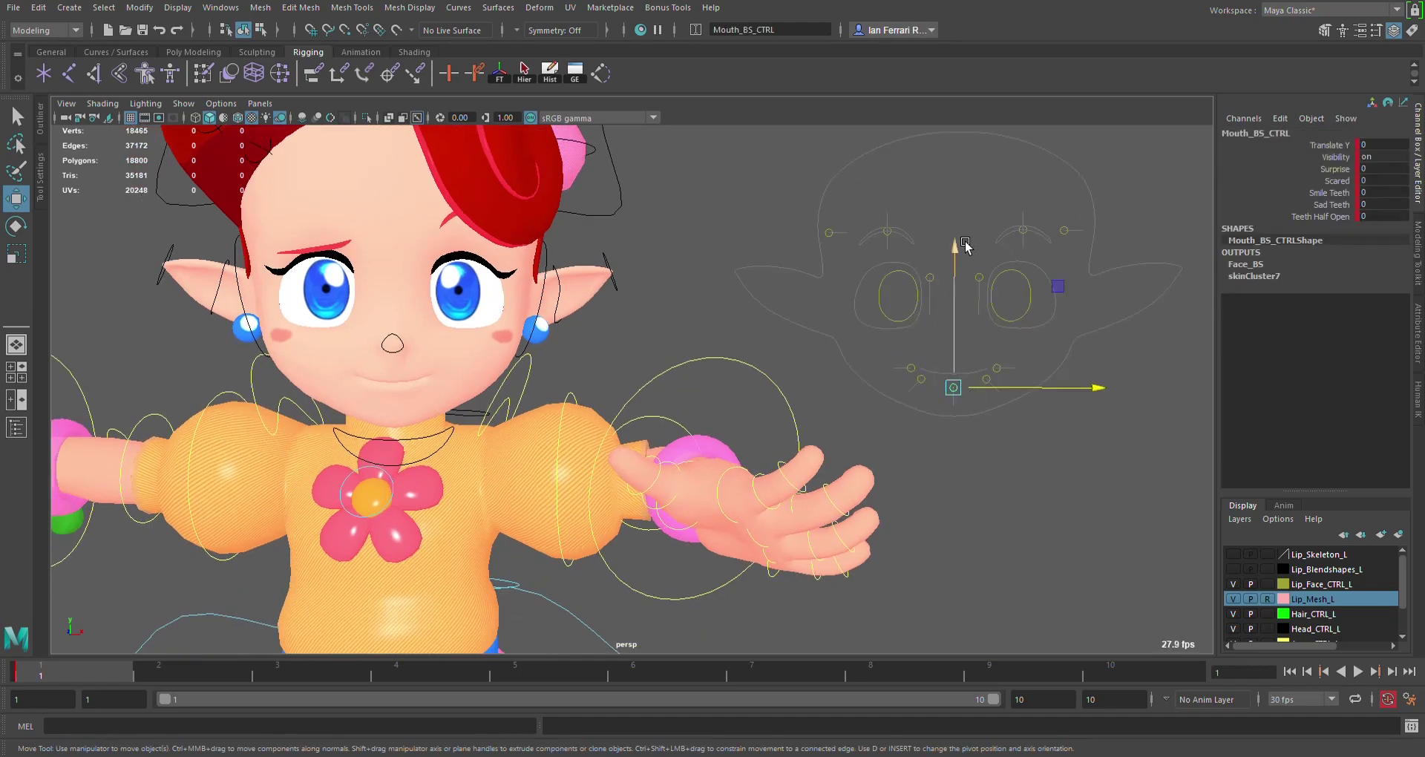
pyautogui.moveTo(965, 244); pyautogui.dragTo(986, 299)
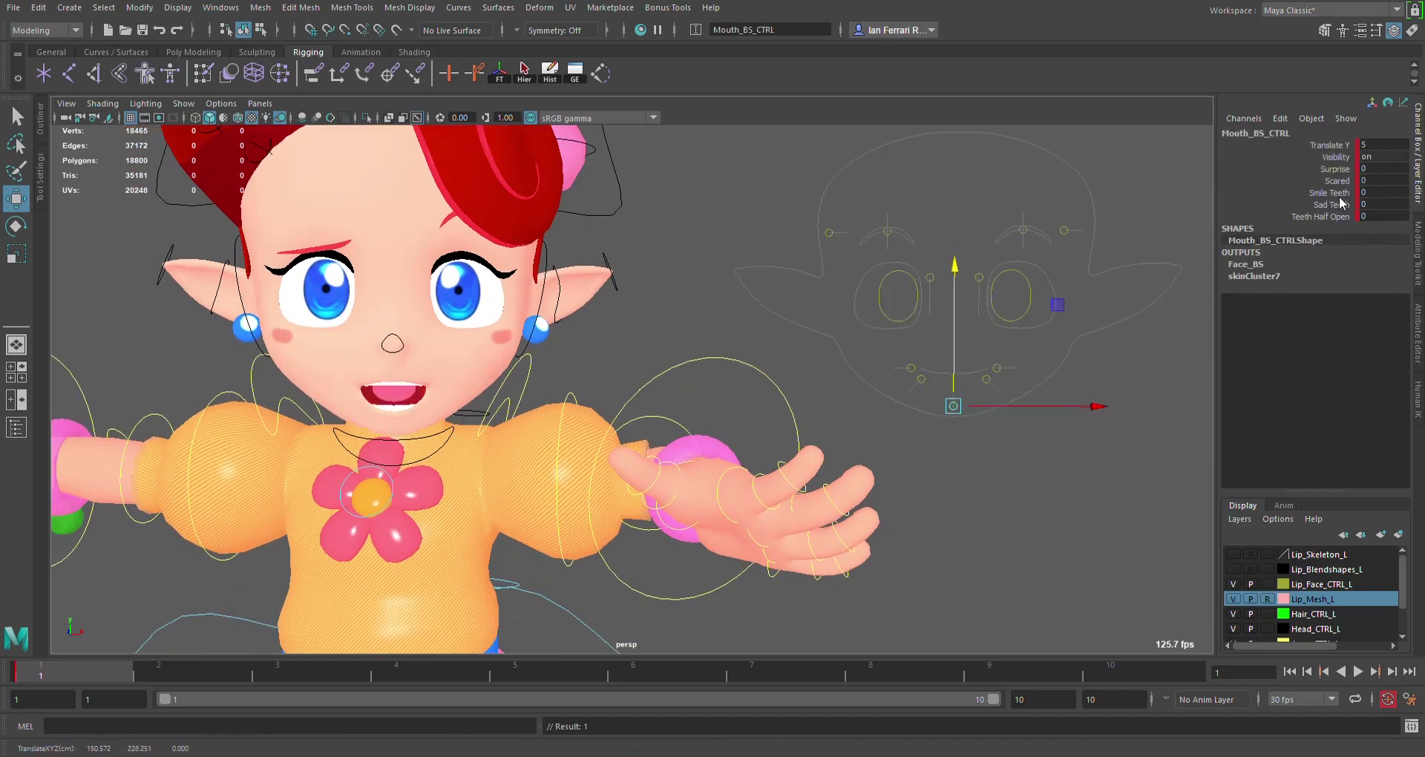
pyautogui.click(1327, 147)
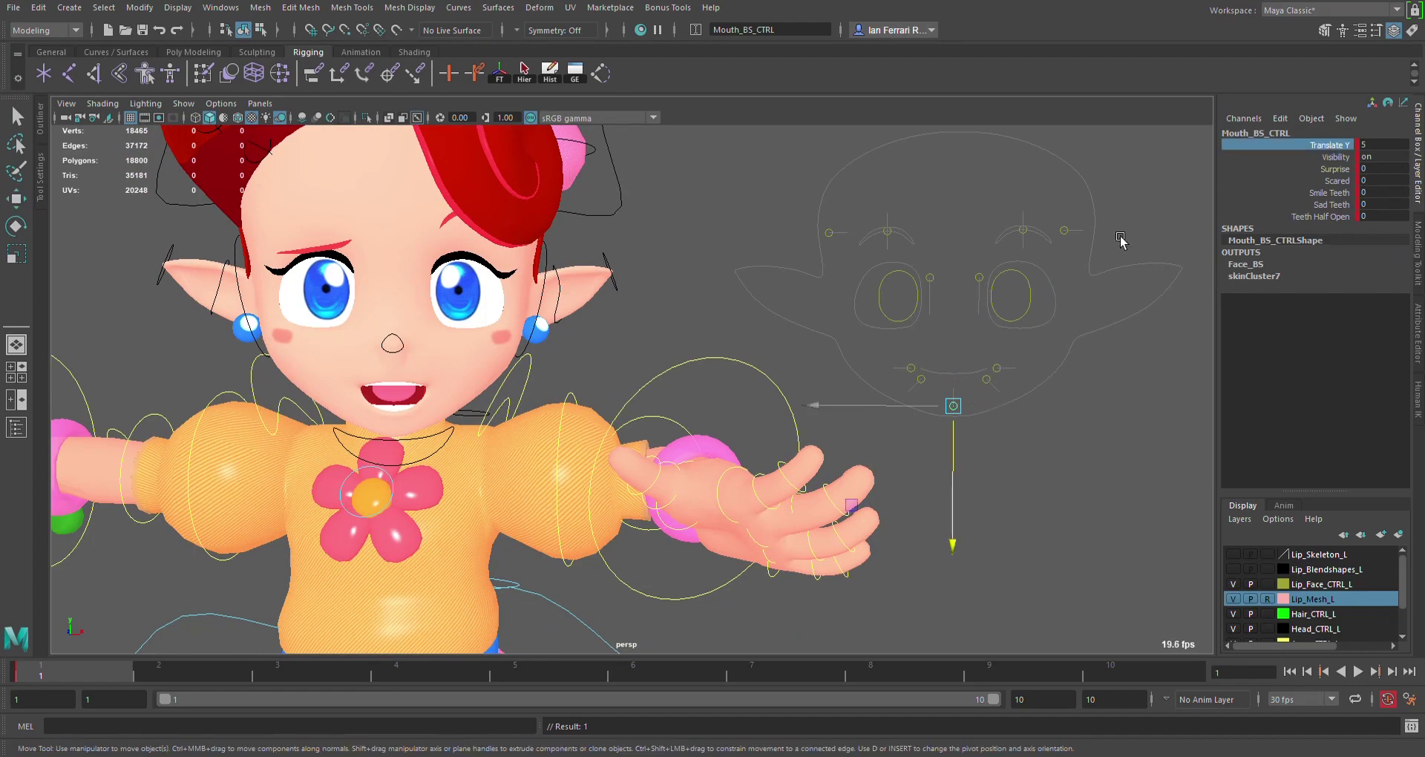
pyautogui.moveTo(1010, 271); pyautogui.dragTo(1285, 250, button='middle')
# - Try a Surprise value of 5 on the mouth control and reset it to 0
pyautogui.click(1337, 170)
pyautogui.moveTo(876, 239); pyautogui.dragTo(929, 238, button='middle')
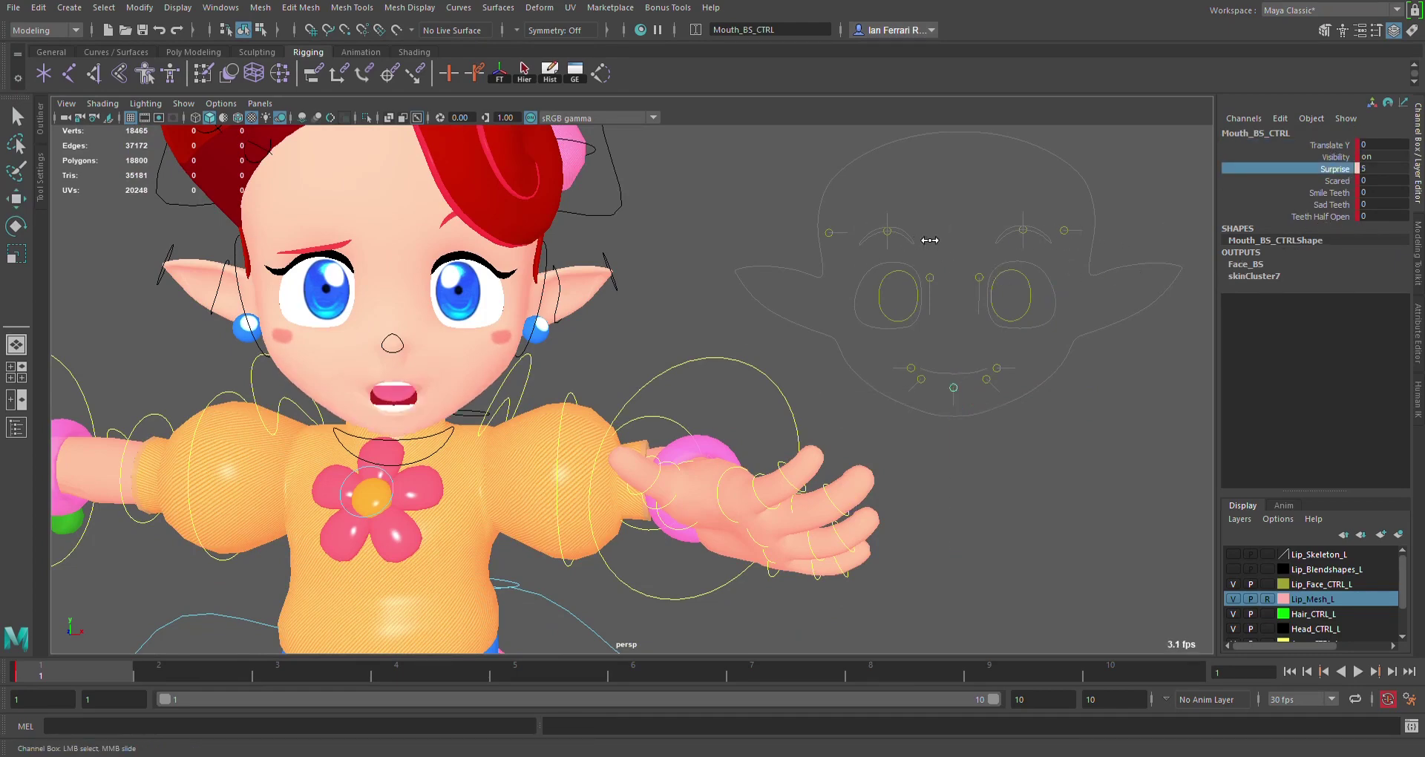
pyautogui.keyDown('alt'); pyautogui.moveTo(923, 295); pyautogui.dragTo(1028, 301); pyautogui.keyUp('alt')
pyautogui.moveTo(1003, 293); pyautogui.dragTo(1141, 289, button='middle')
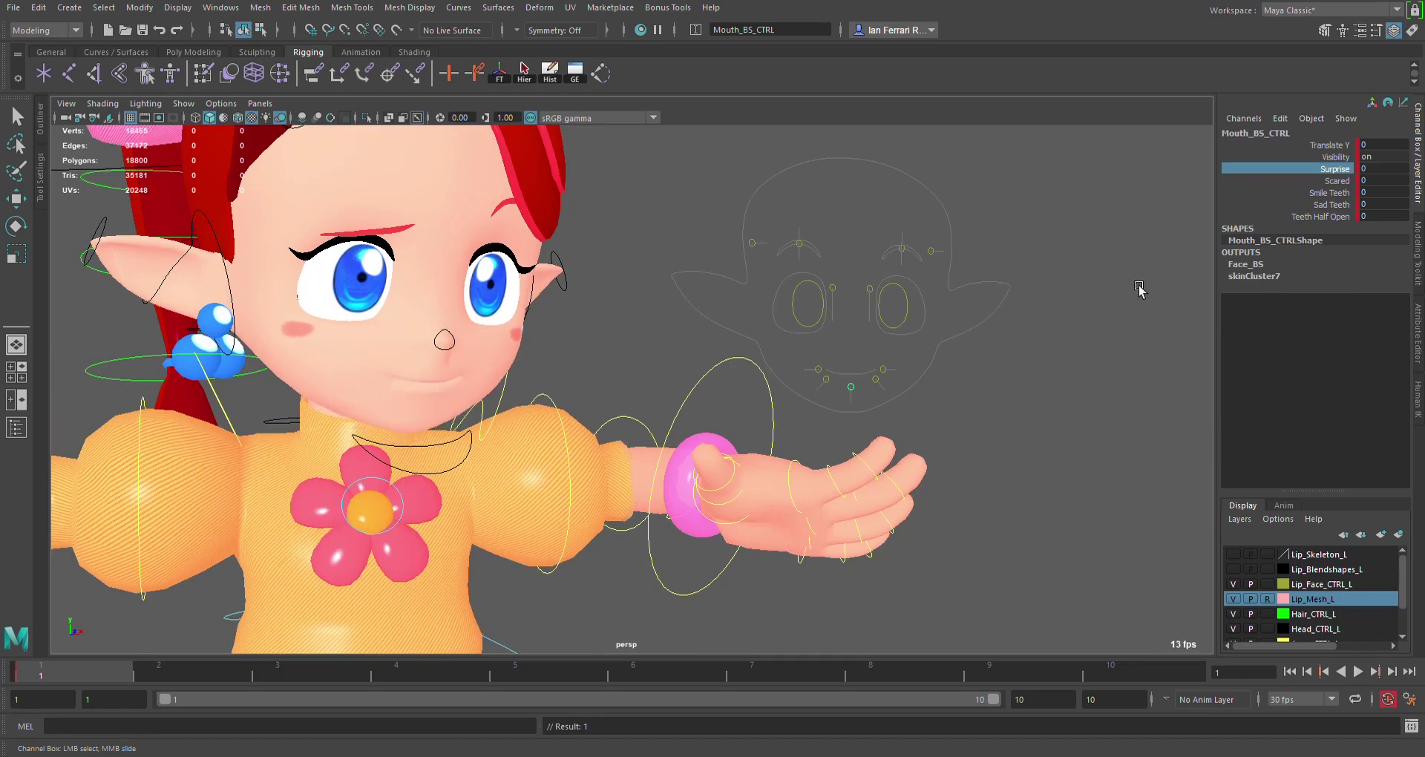
# - Try raising the mouth control's Scared value and reset it to 0
pyautogui.click(1336, 181)
pyautogui.moveTo(859, 267); pyautogui.dragTo(904, 279, button='middle')
pyautogui.keyDown('alt'); pyautogui.moveTo(903, 280); pyautogui.dragTo(891, 296); pyautogui.keyUp('alt')
pyautogui.moveTo(891, 296); pyautogui.dragTo(1070, 305, button='middle')
# - Set the mouth control's Smile Teeth value to 5
pyautogui.click(1331, 192)
pyautogui.keyDown('alt'); pyautogui.moveTo(1070, 304); pyautogui.dragTo(1081, 312); pyautogui.keyUp('alt')
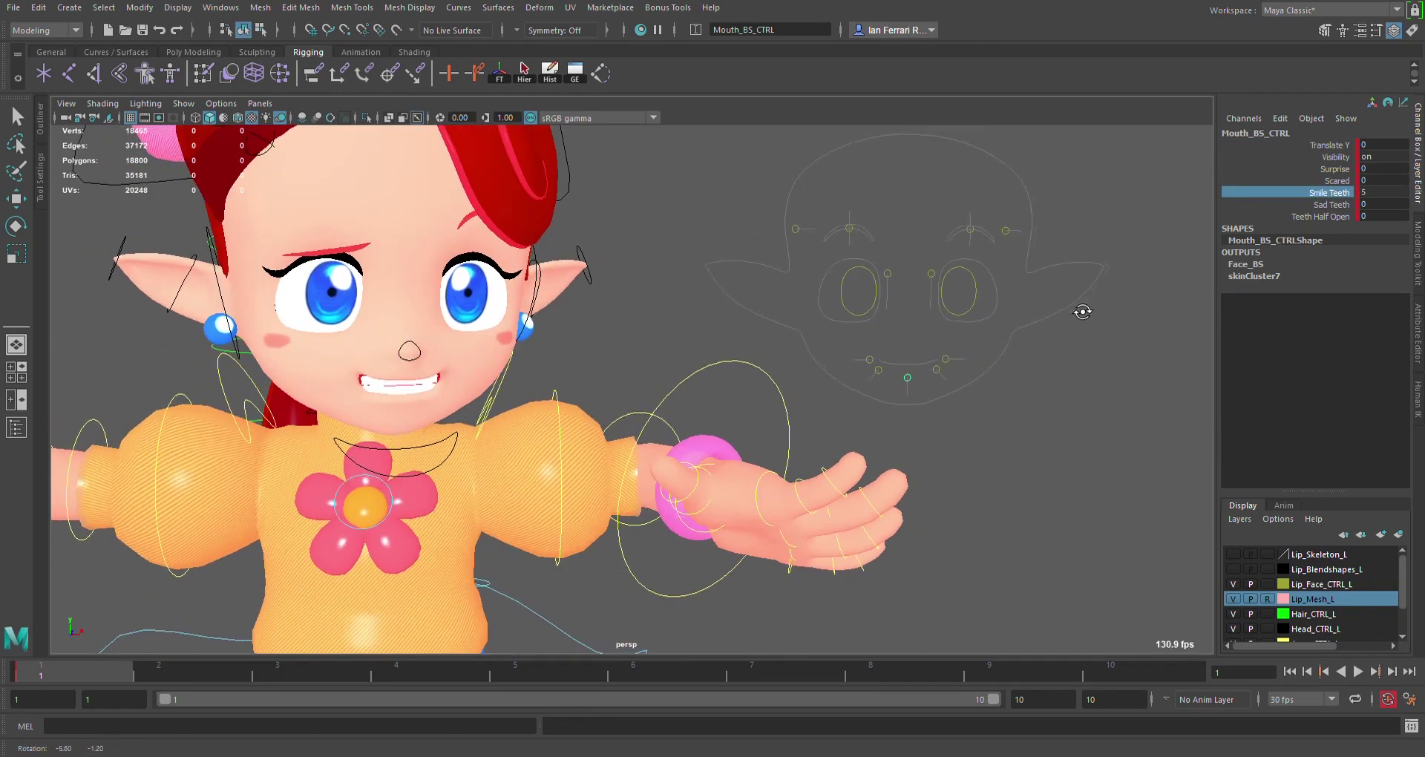
# - Reset the mouth control's Smile Teeth to 0, and try a Sad Teeth value of 5 before resetting that to 0
pyautogui.moveTo(1081, 303); pyautogui.dragTo(1049, 280, button='middle')
pyautogui.click(1336, 204)
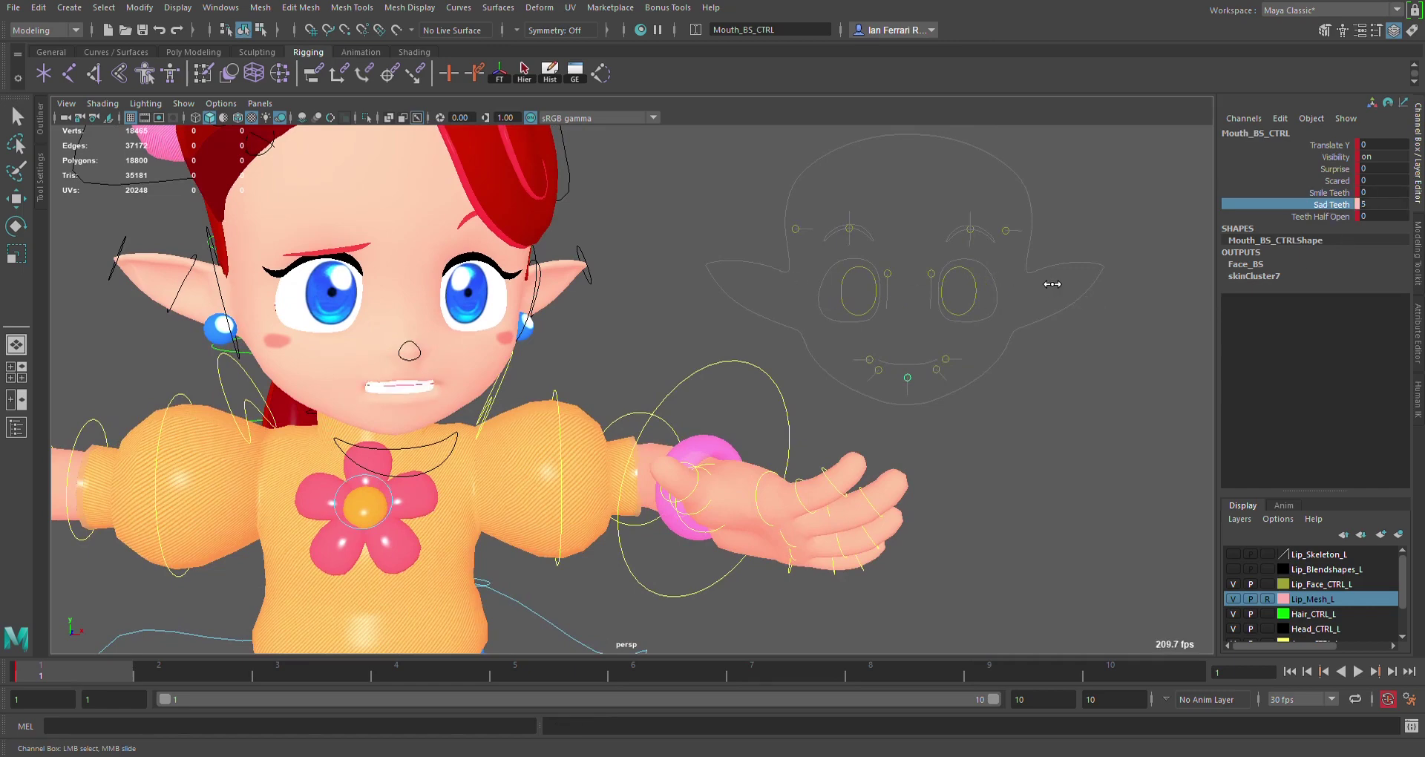
pyautogui.keyDown('alt'); pyautogui.moveTo(1050, 280); pyautogui.dragTo(1027, 264); pyautogui.keyUp('alt')
pyautogui.moveTo(1027, 264); pyautogui.dragTo(756, 255, button='middle')
# - Set the mouth control's Teeth Half Open value to 5
pyautogui.click(1328, 217)
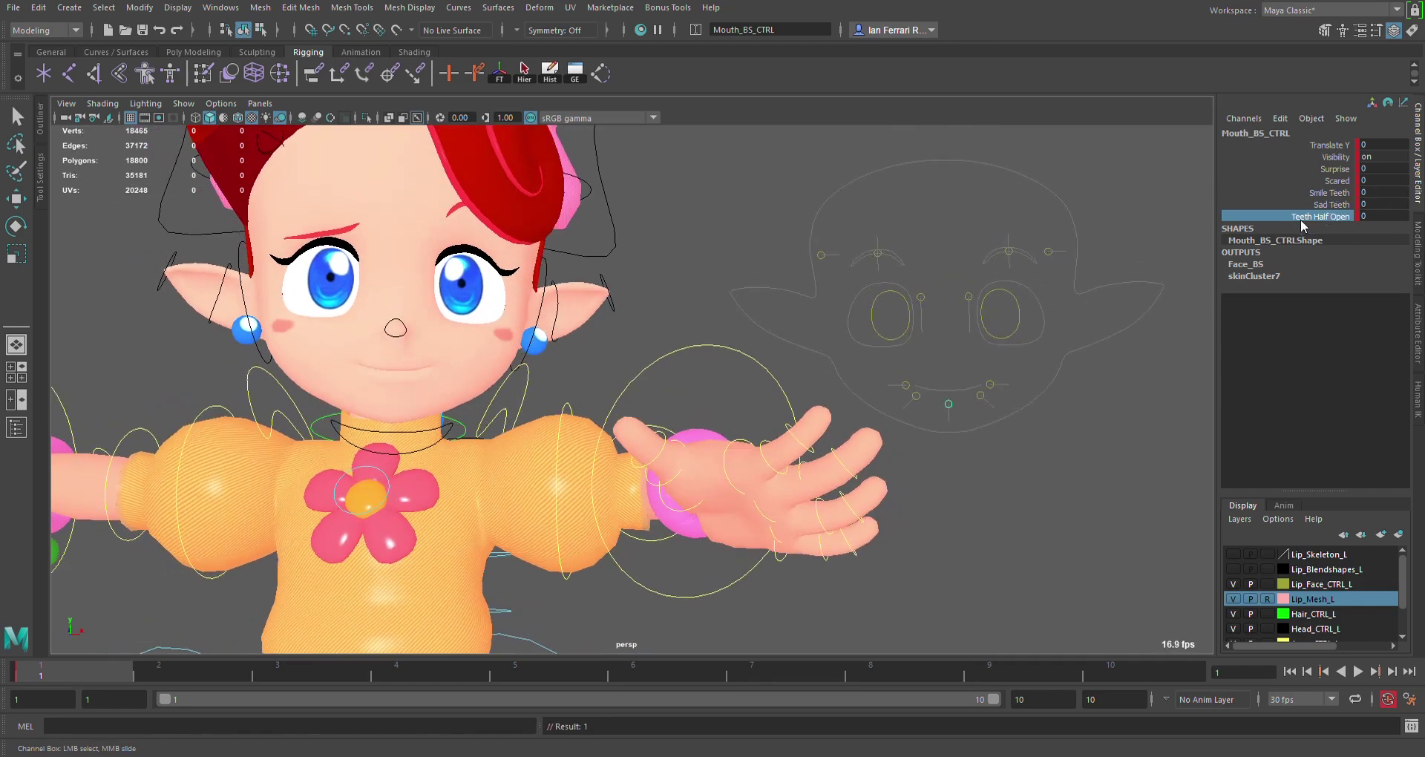
pyautogui.moveTo(987, 221); pyautogui.dragTo(1039, 222, button='middle')
pyautogui.keyDown('alt'); pyautogui.moveTo(1040, 223); pyautogui.dragTo(1222, 245); pyautogui.keyUp('alt')
pyautogui.keyDown('alt'); pyautogui.moveTo(989, 272); pyautogui.dragTo(967, 266); pyautogui.keyUp('alt')
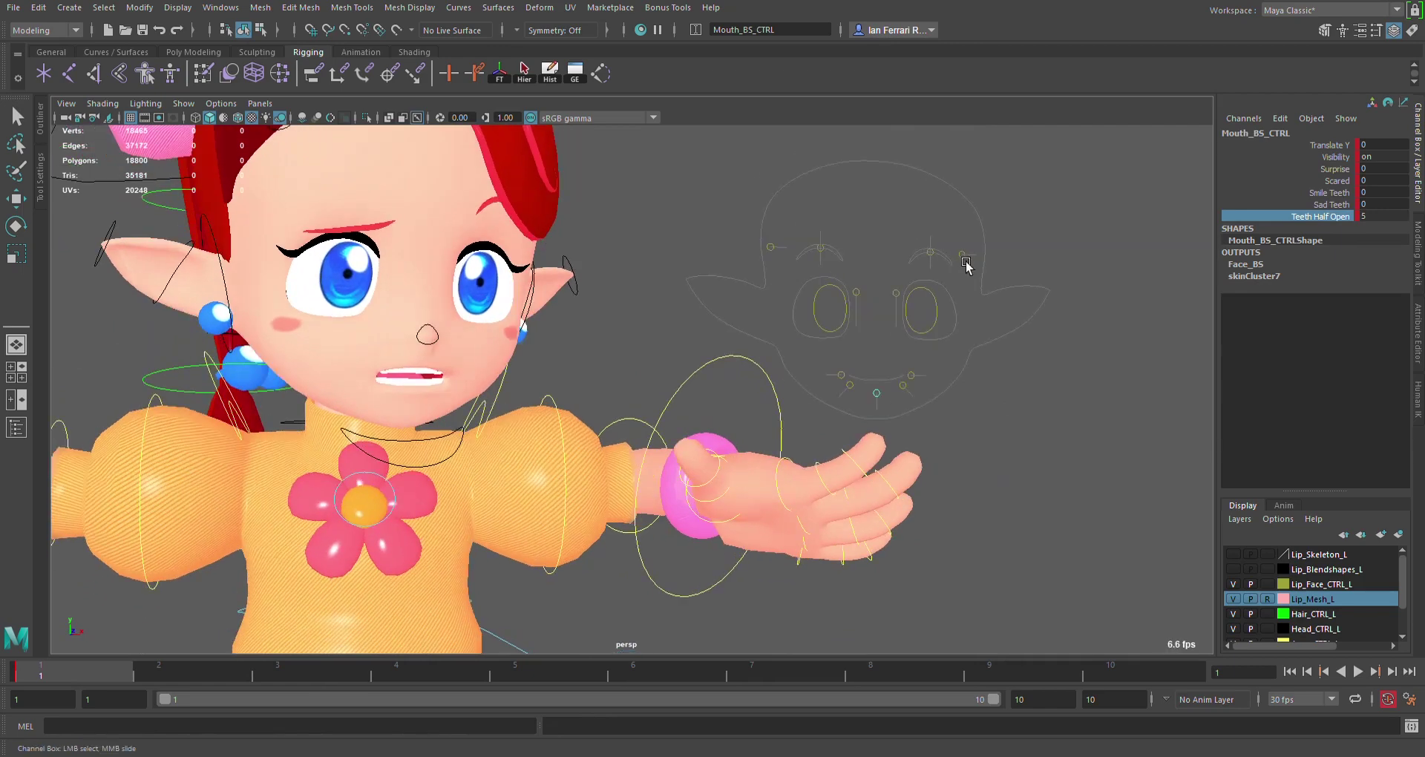
# - Lower the right and left sad mouth controls to pull both mouth corners down
pyautogui.click(857, 389)
pyautogui.press('w')
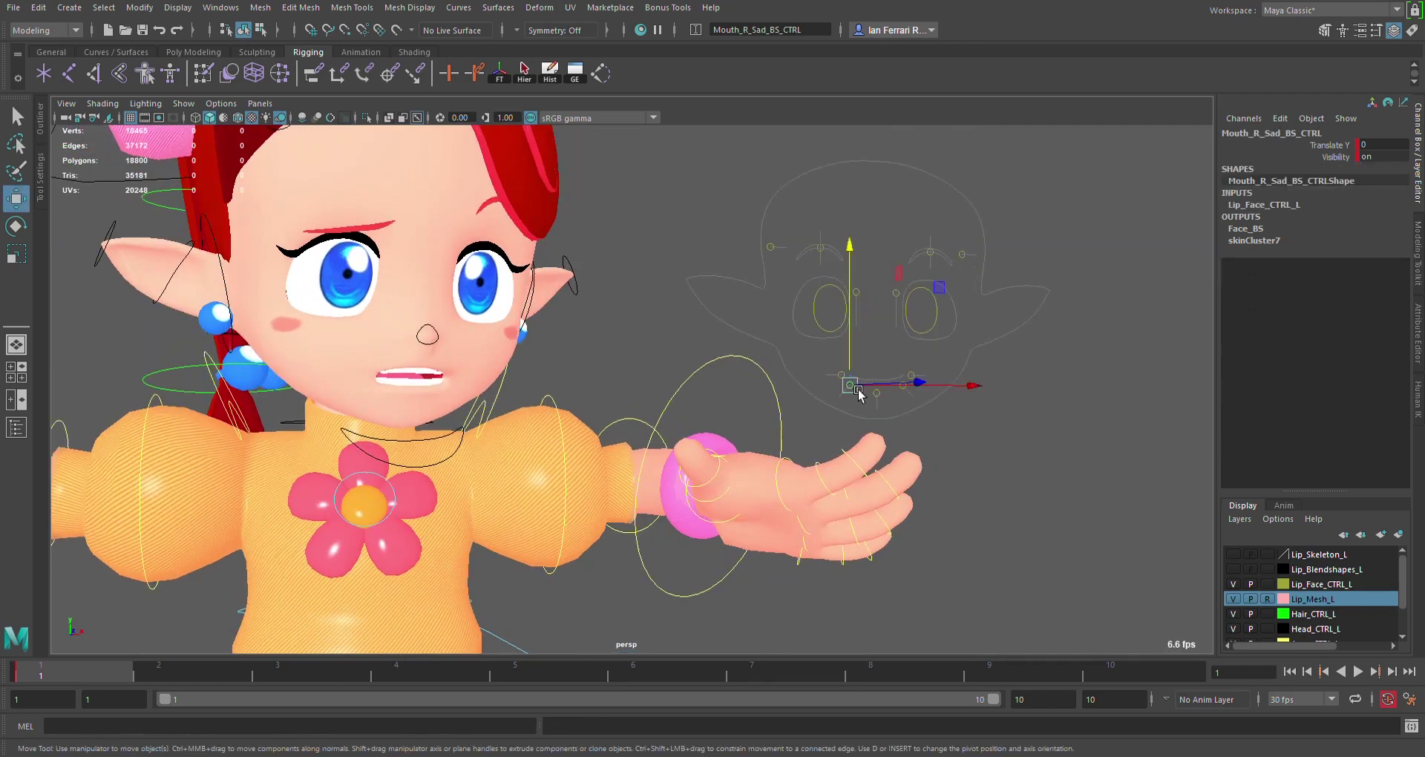
pyautogui.moveTo(852, 386); pyautogui.dragTo(979, 402)
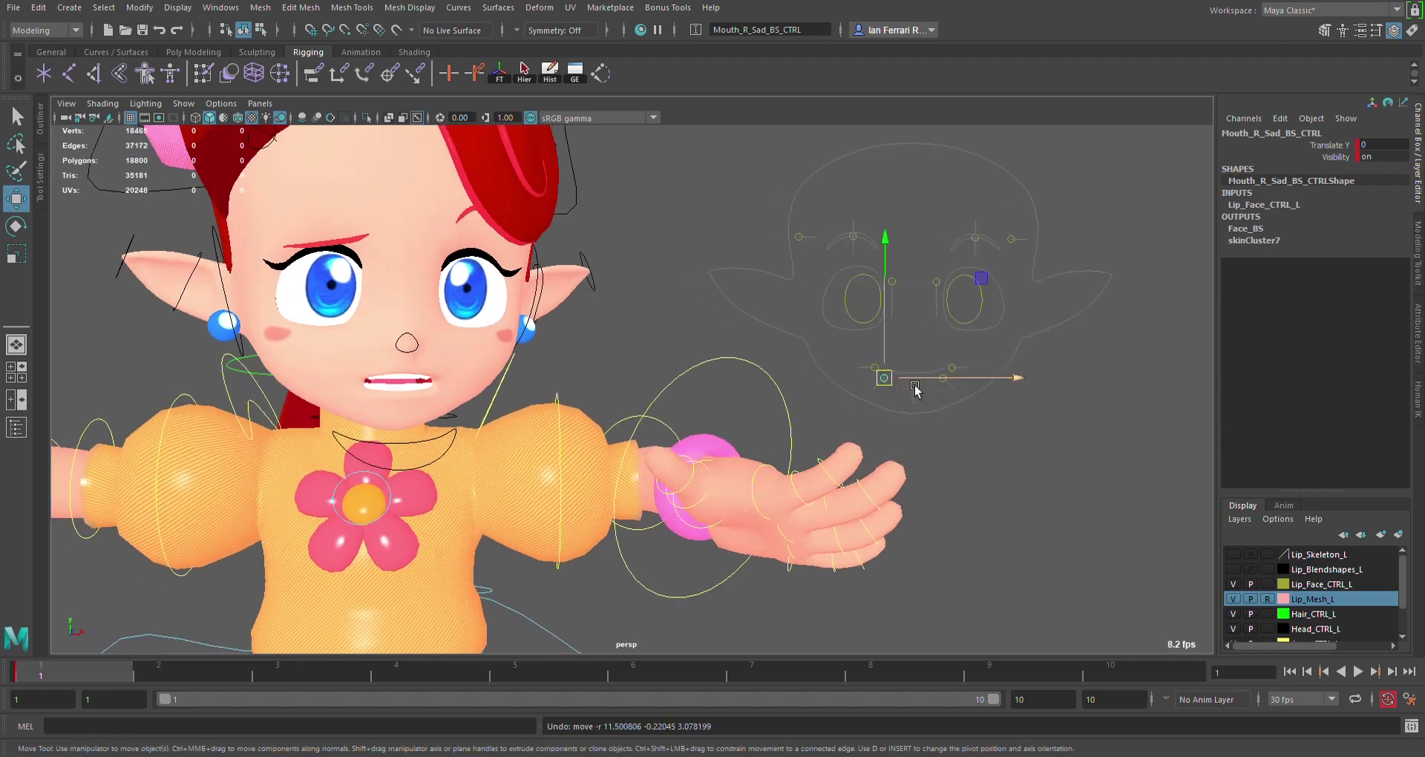
pyautogui.moveTo(884, 379); pyautogui.dragTo(878, 408)
pyautogui.click(966, 353)
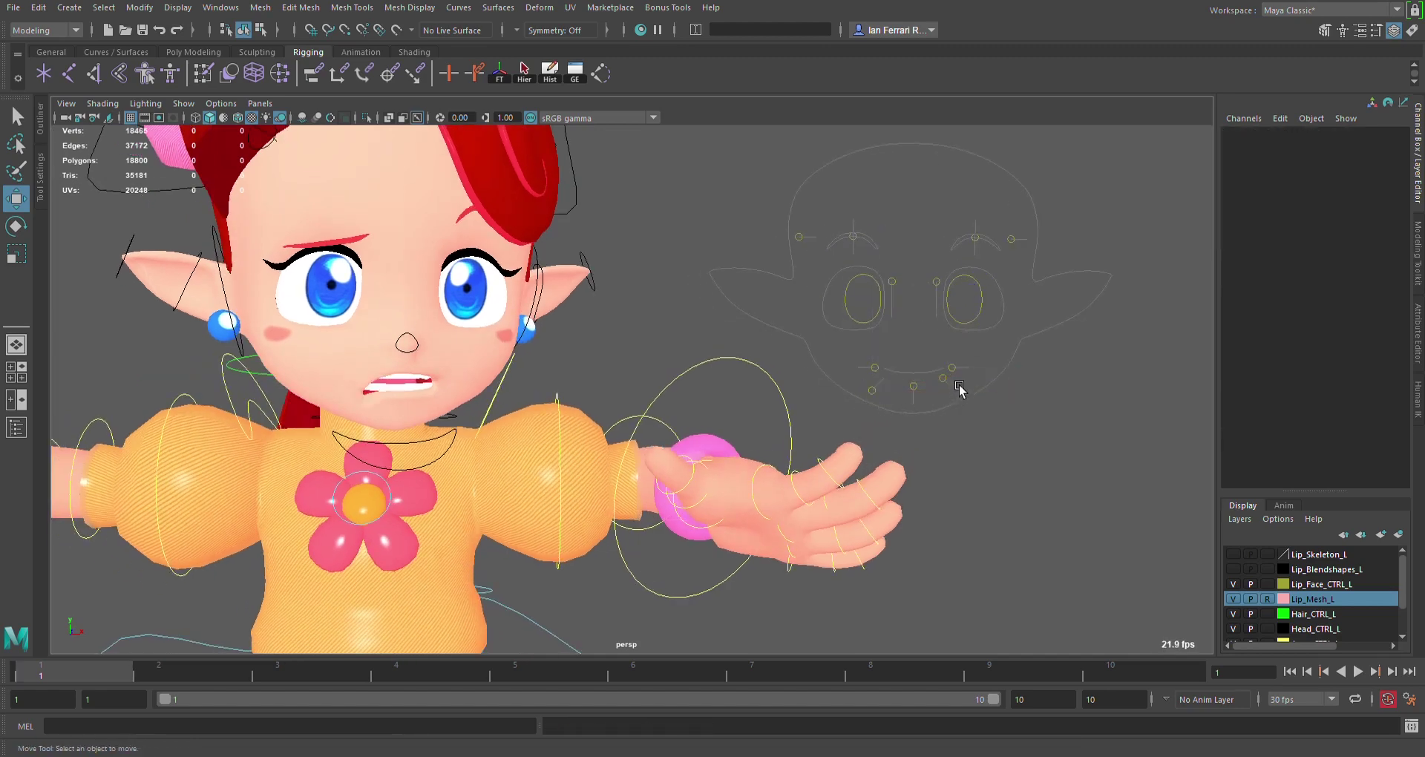
pyautogui.click(944, 379)
pyautogui.moveTo(945, 380); pyautogui.dragTo(1013, 386)
pyautogui.click(980, 382)
# - Move the left cheek control to a Translate Y of about 1.6 and the right cheek control to about 0.73
pyautogui.click(921, 376)
pyautogui.moveTo(1009, 404)
pyautogui.keyDown('alt'); pyautogui.mouseDown()
pyautogui.moveTo(971, 399)
pyautogui.moveTo(1003, 418)
pyautogui.mouseUp(); pyautogui.keyUp('alt')
pyautogui.hotkey('ctrl', 'z')
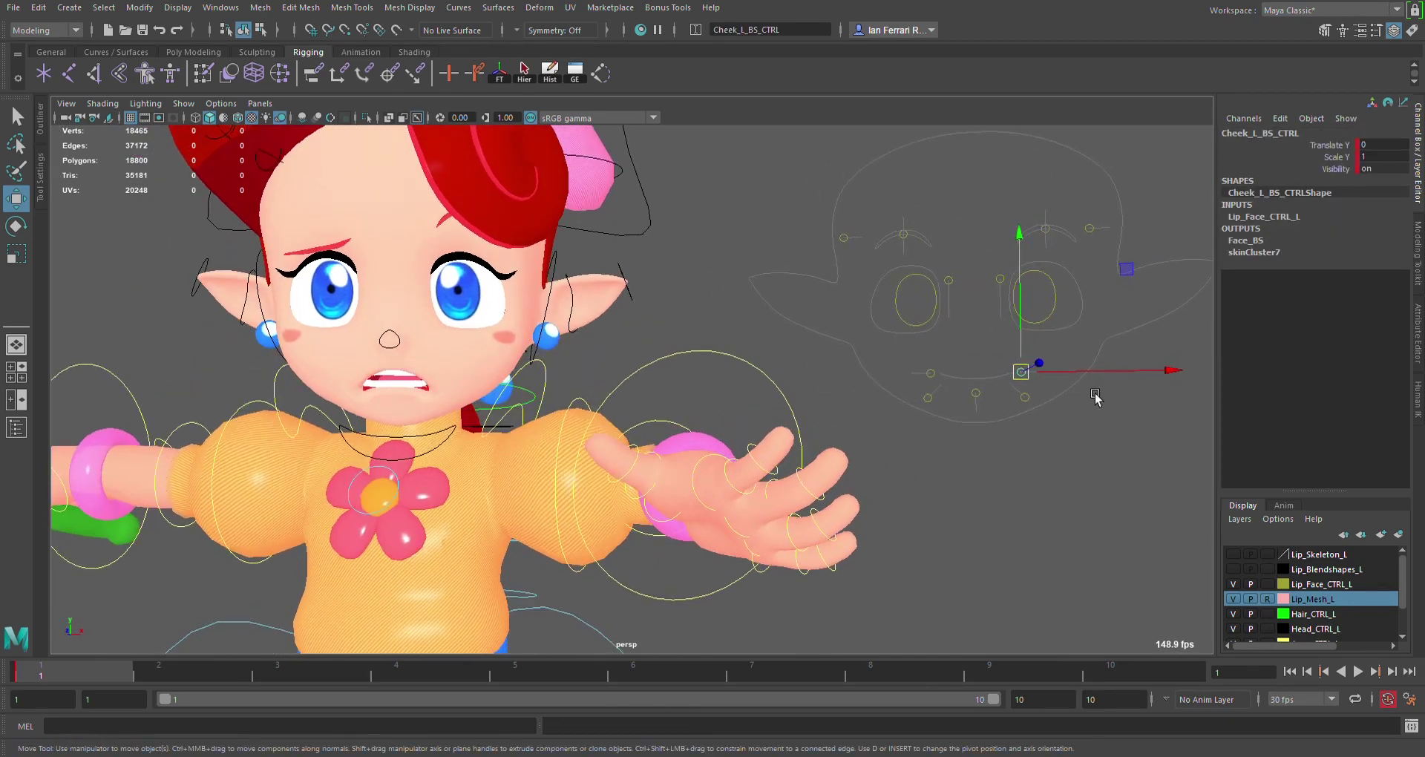
pyautogui.moveTo(1098, 383)
pyautogui.mouseDown()
pyautogui.moveTo(1133, 386)
pyautogui.moveTo(1116, 389)
pyautogui.mouseUp()
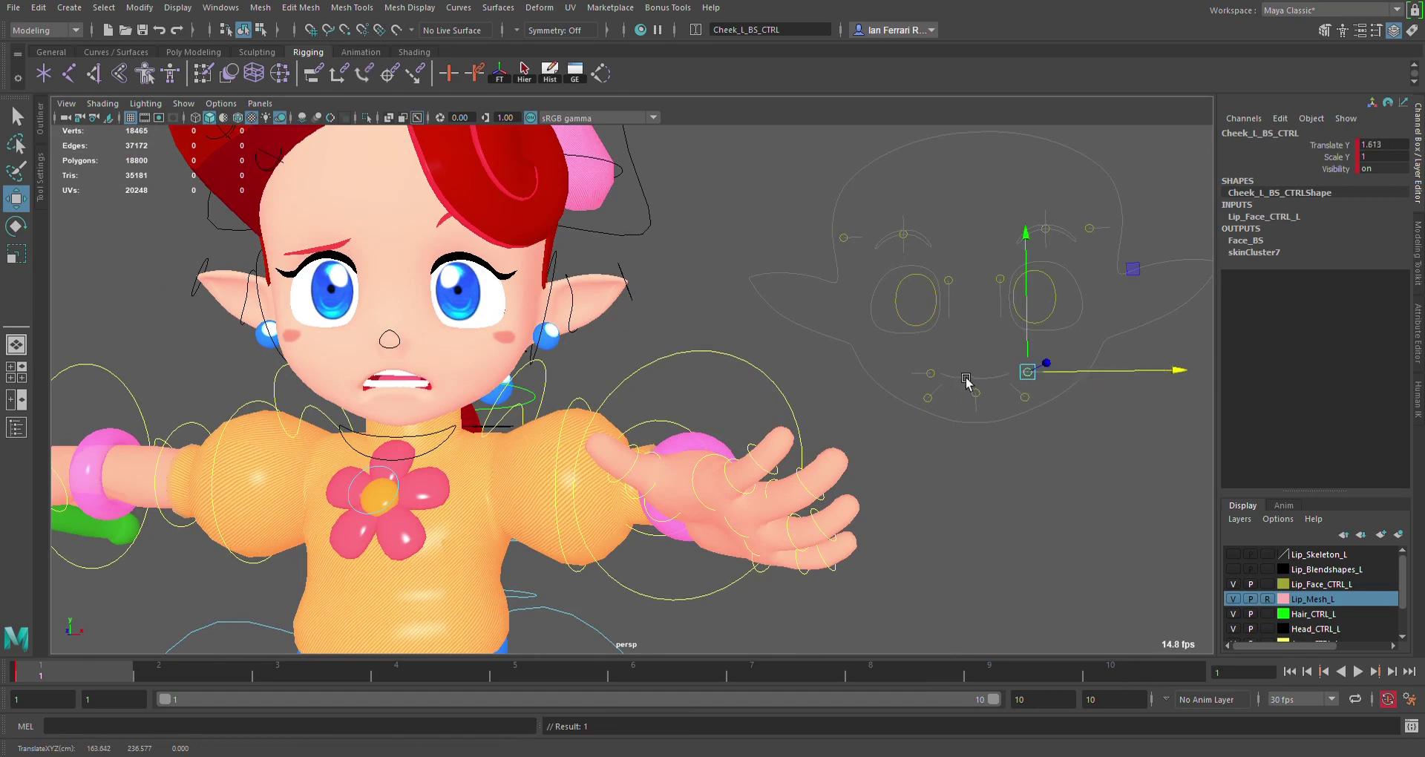
pyautogui.click(944, 381)
pyautogui.moveTo(1012, 383); pyautogui.dragTo(1046, 409)
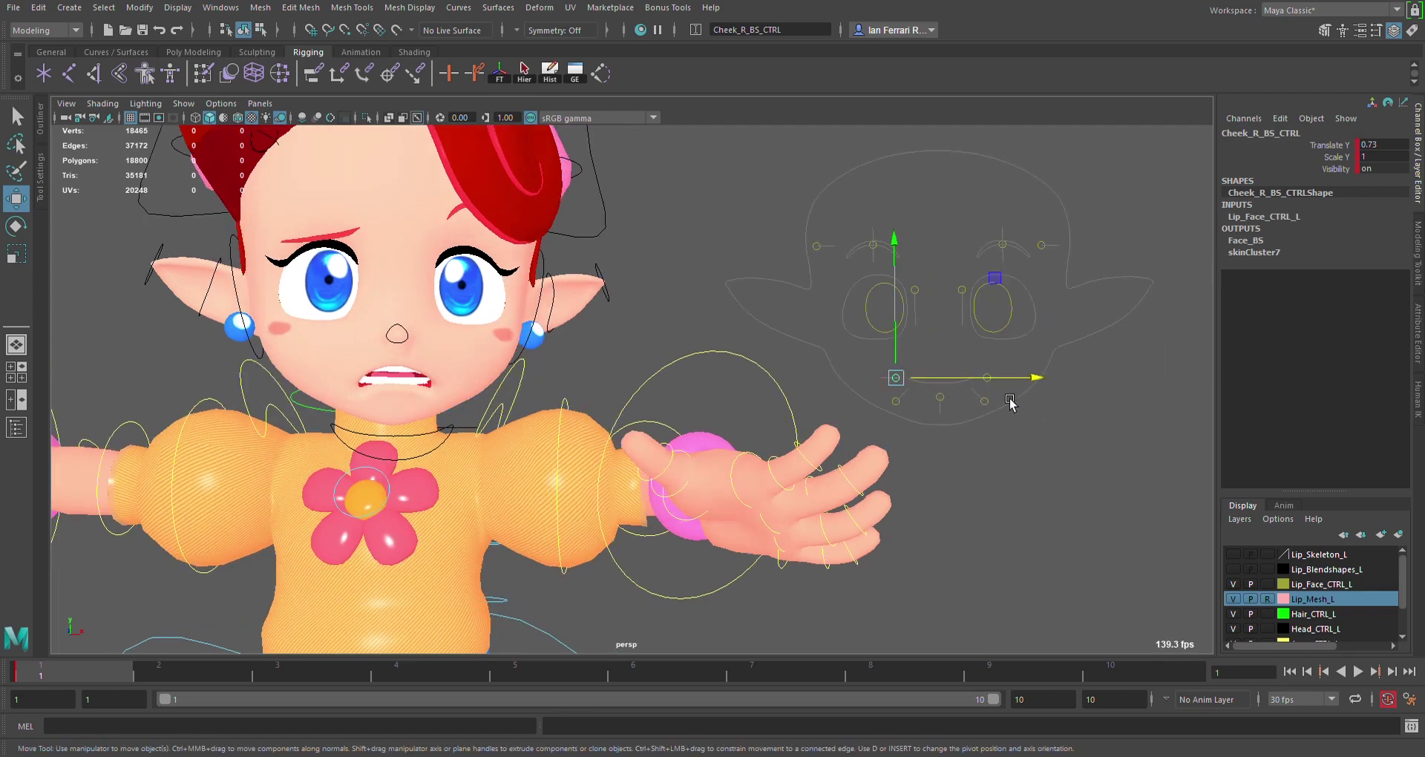
# - Try scaling the right cheek control uniformly and undo the scaling
pyautogui.press('r')
pyautogui.moveTo(911, 387); pyautogui.dragTo(993, 421)
pyautogui.hotkey('ctrl', 'z')
# - Try puffing the right cheek by raising its control's Scale Y to 2
pyautogui.click(1339, 158)
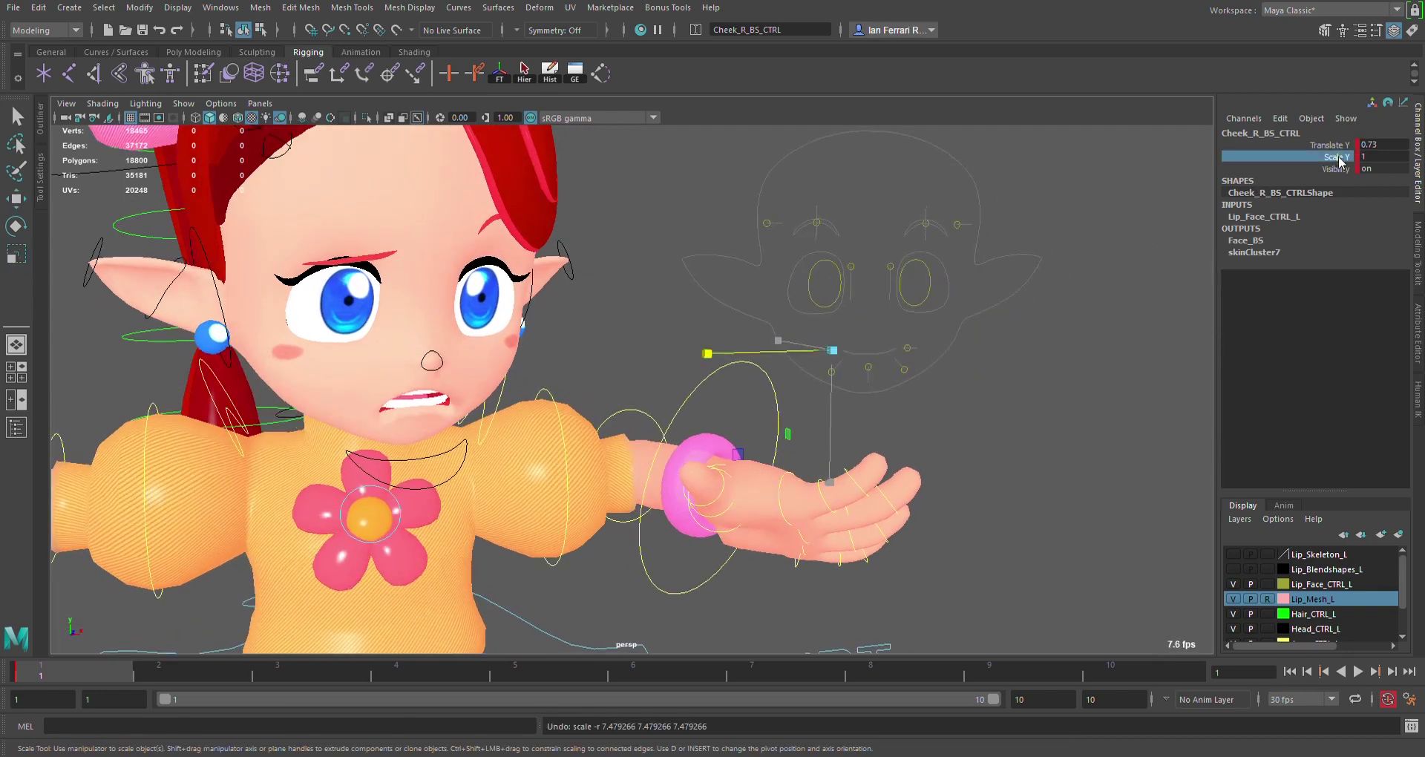
pyautogui.moveTo(874, 214); pyautogui.dragTo(873, 215, button='middle')
pyautogui.moveTo(993, 220); pyautogui.dragTo(929, 274, button='middle')
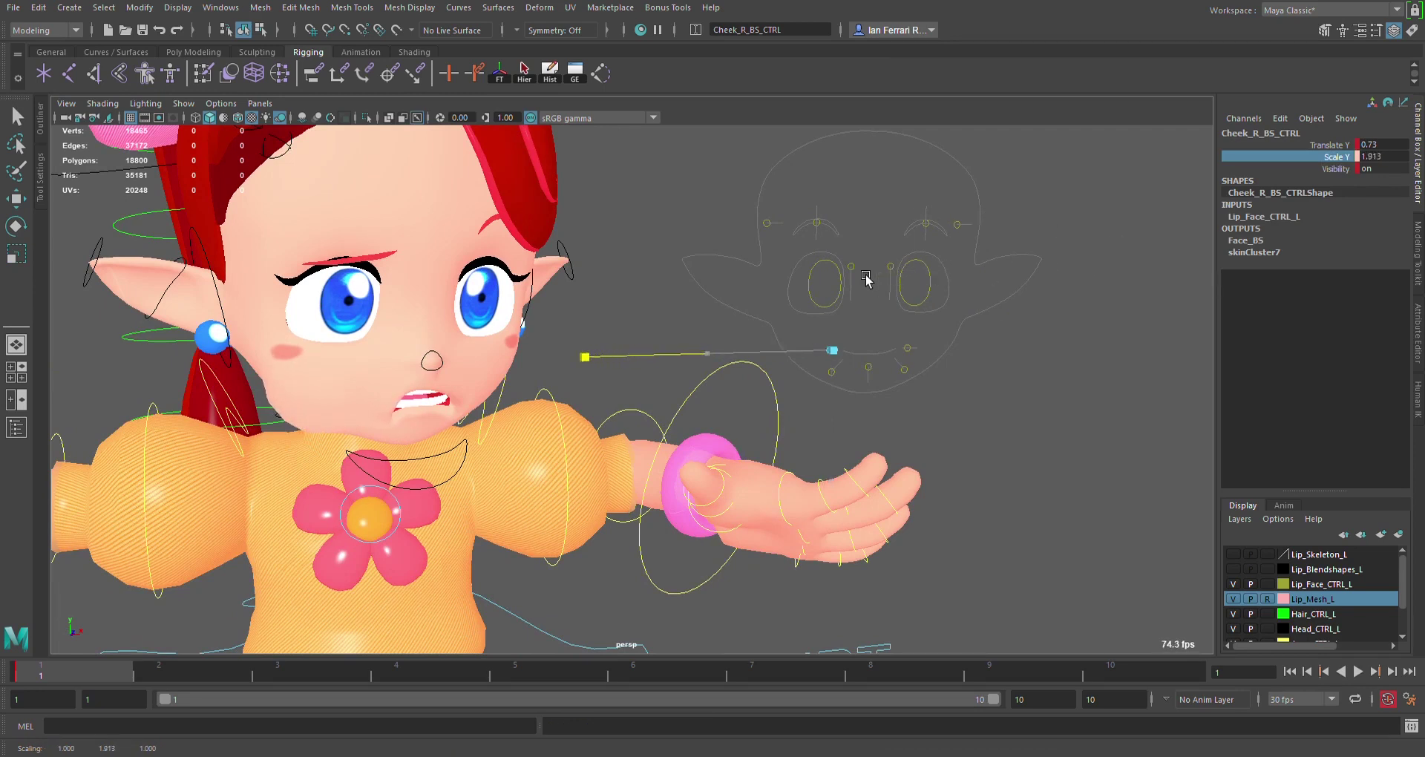
pyautogui.moveTo(797, 290); pyautogui.dragTo(694, 292, button='middle')
pyautogui.moveTo(694, 292)
pyautogui.keyDown('alt'); pyautogui.mouseDown()
pyautogui.moveTo(685, 275)
pyautogui.moveTo(693, 287)
pyautogui.mouseUp(); pyautogui.keyUp('alt')
pyautogui.scroll(2, 1047, 338)
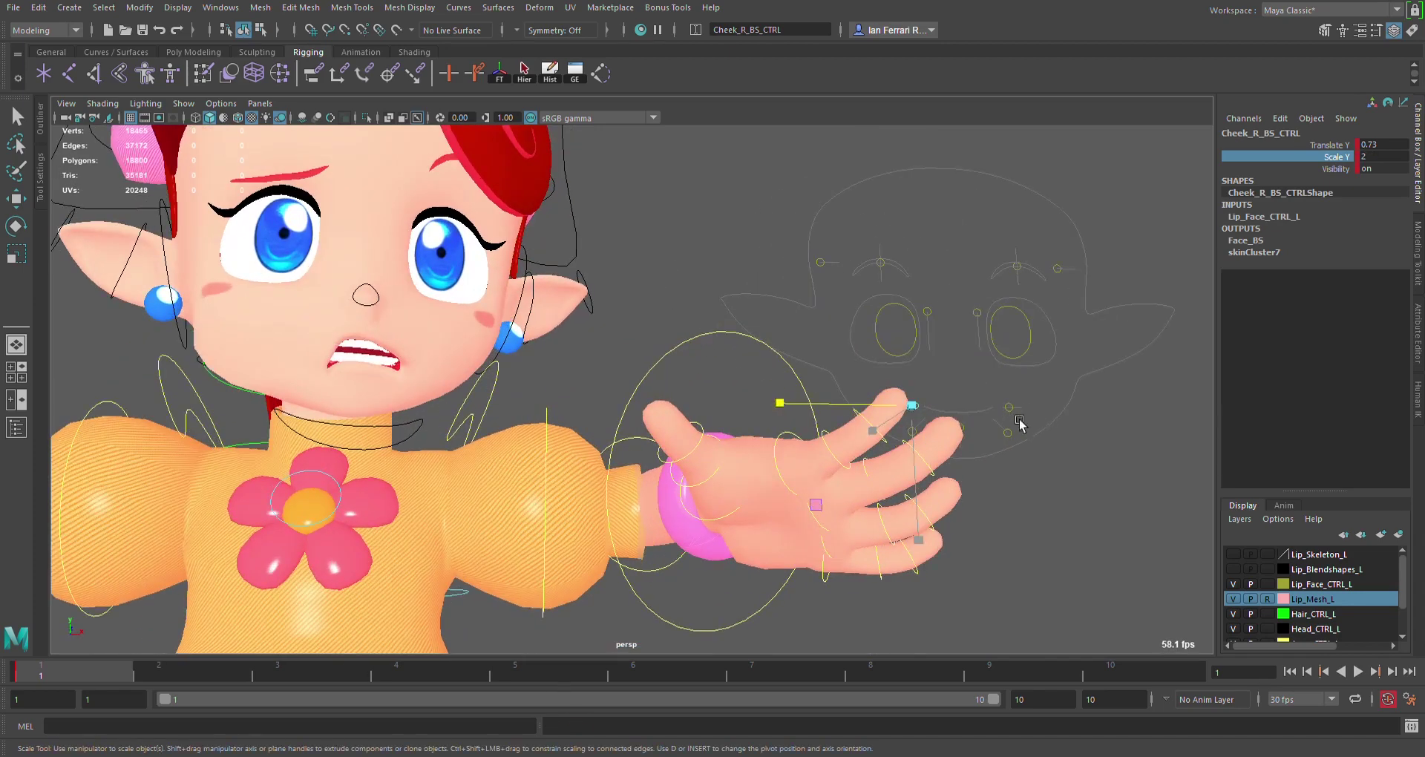
# - Puff the left cheek by raising its control's Scale Y to 2
pyautogui.click(1016, 409)
pyautogui.moveTo(1055, 182); pyautogui.dragTo(1232, 213, button='middle')
pyautogui.keyDown('alt'); pyautogui.moveTo(1057, 309); pyautogui.dragTo(1032, 355); pyautogui.keyUp('alt')
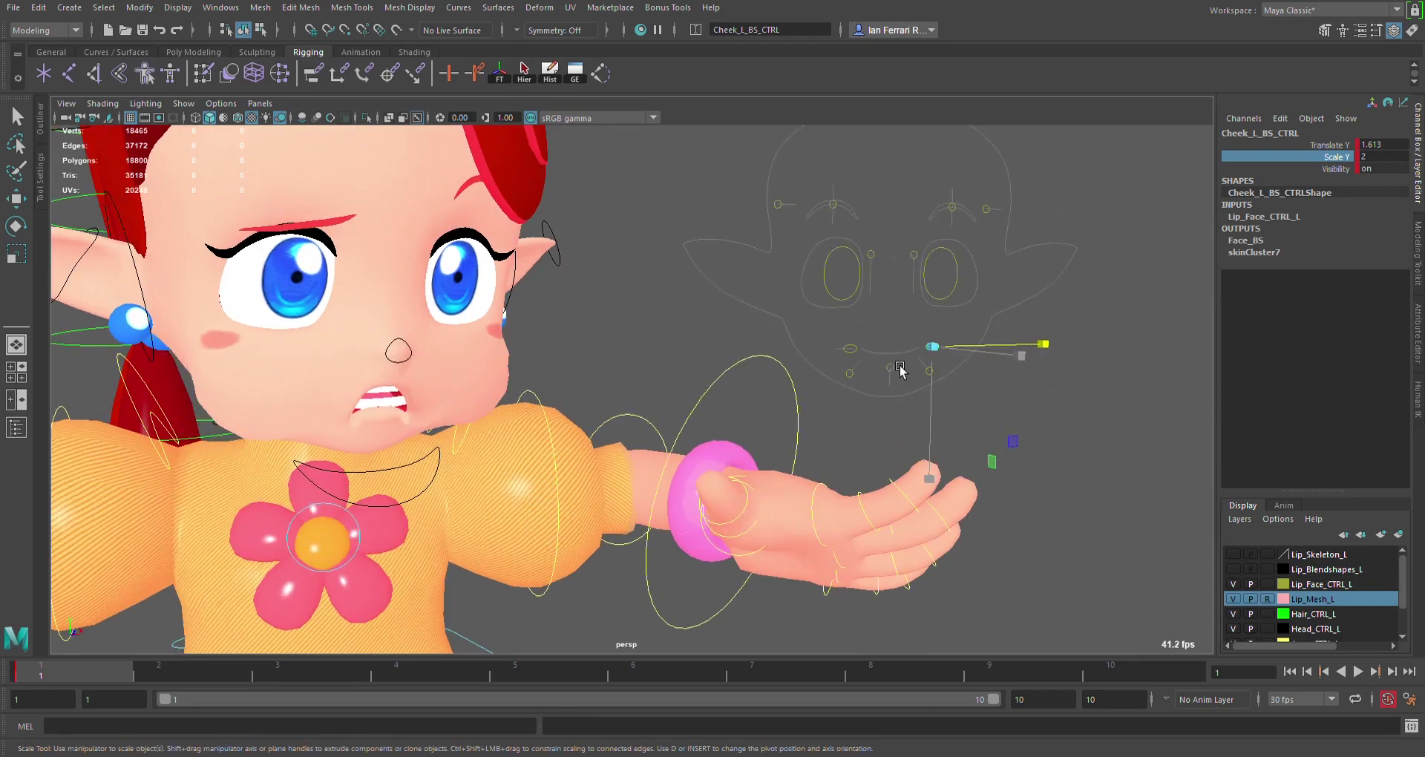
# - Reset the right cheek control's Scale Y to 1 and deselect the control
pyautogui.click(859, 352)
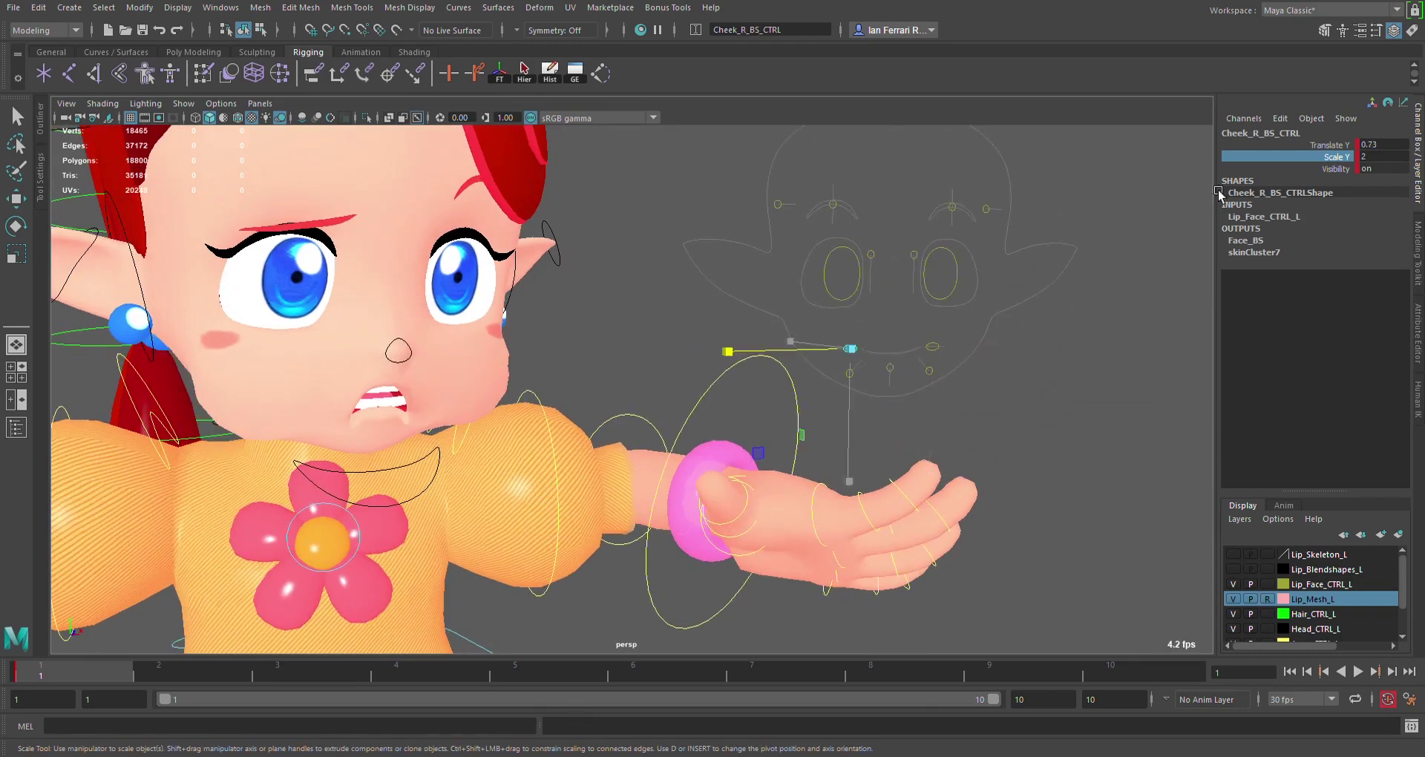
pyautogui.doubleClick(1388, 157)
pyautogui.write('1')
pyautogui.press('Return')
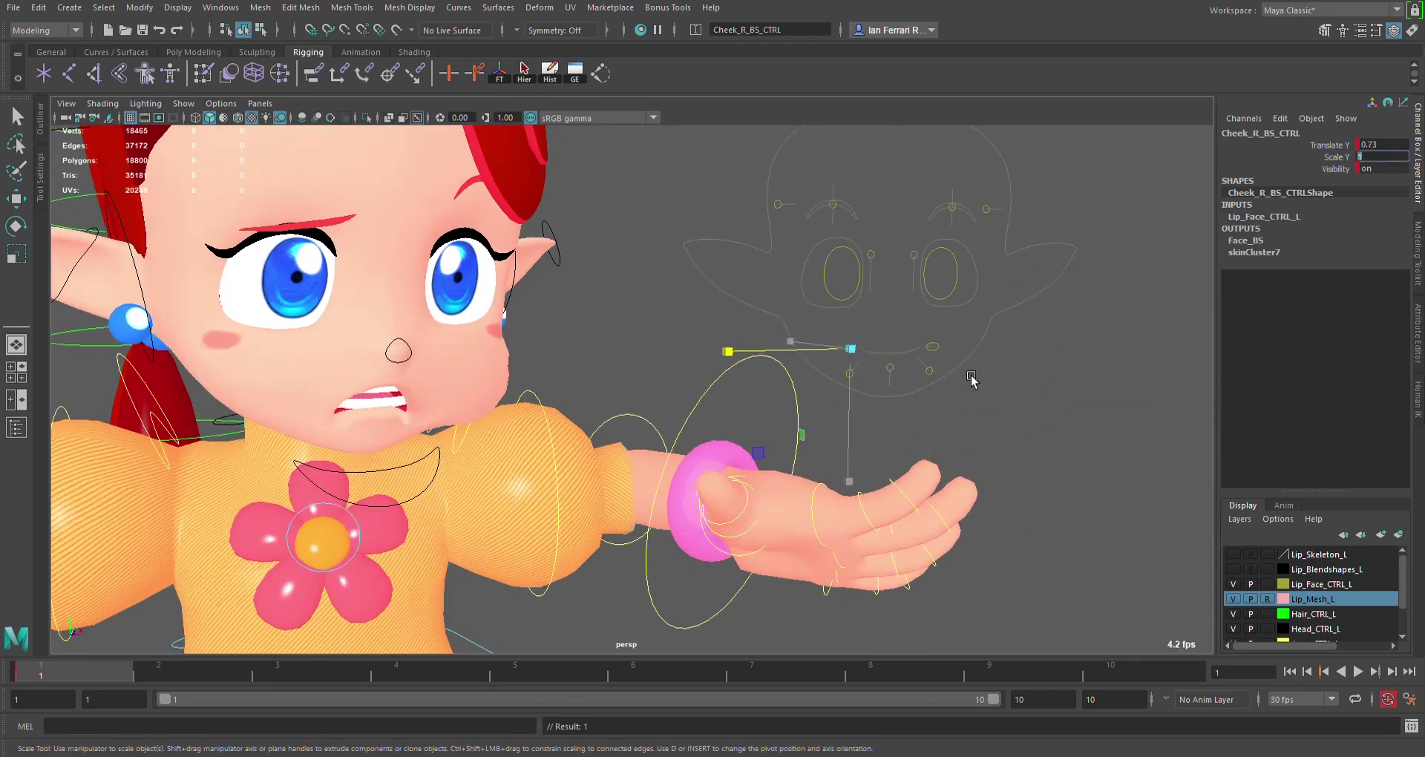
pyautogui.keyDown('alt'); pyautogui.moveTo(972, 381); pyautogui.dragTo(1030, 403); pyautogui.keyUp('alt')
pyautogui.click(1030, 404)
pyautogui.keyDown('alt'); pyautogui.moveTo(1031, 404); pyautogui.dragTo(799, 390, button='right'); pyautogui.keyUp('alt')
pyautogui.keyDown('alt'); pyautogui.moveTo(799, 390); pyautogui.dragTo(838, 374); pyautogui.keyUp('alt')
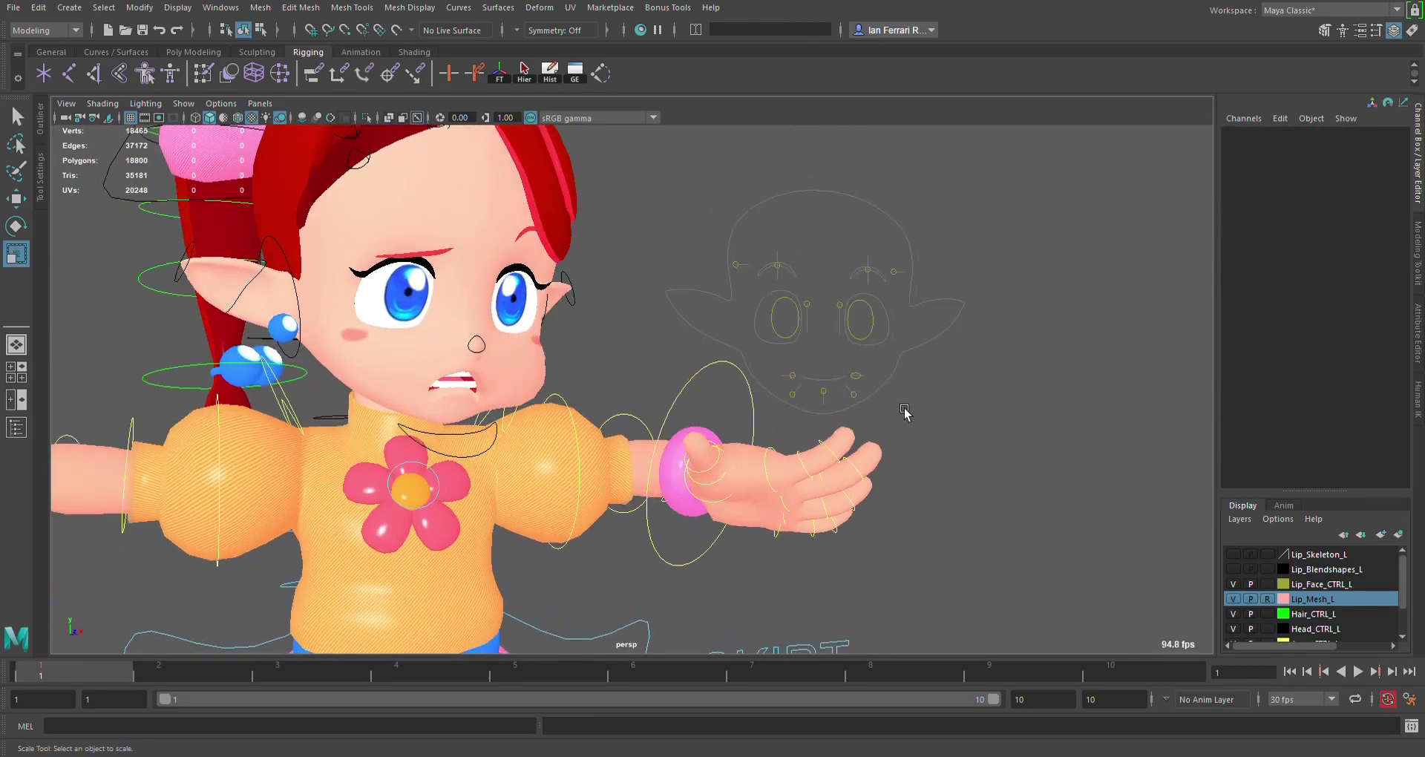
pyautogui.keyDown('alt'); pyautogui.moveTo(905, 413); pyautogui.dragTo(893, 408); pyautogui.keyUp('alt')
# - Try lowering the main mouth control along Y and undo the move
pyautogui.click(863, 389)
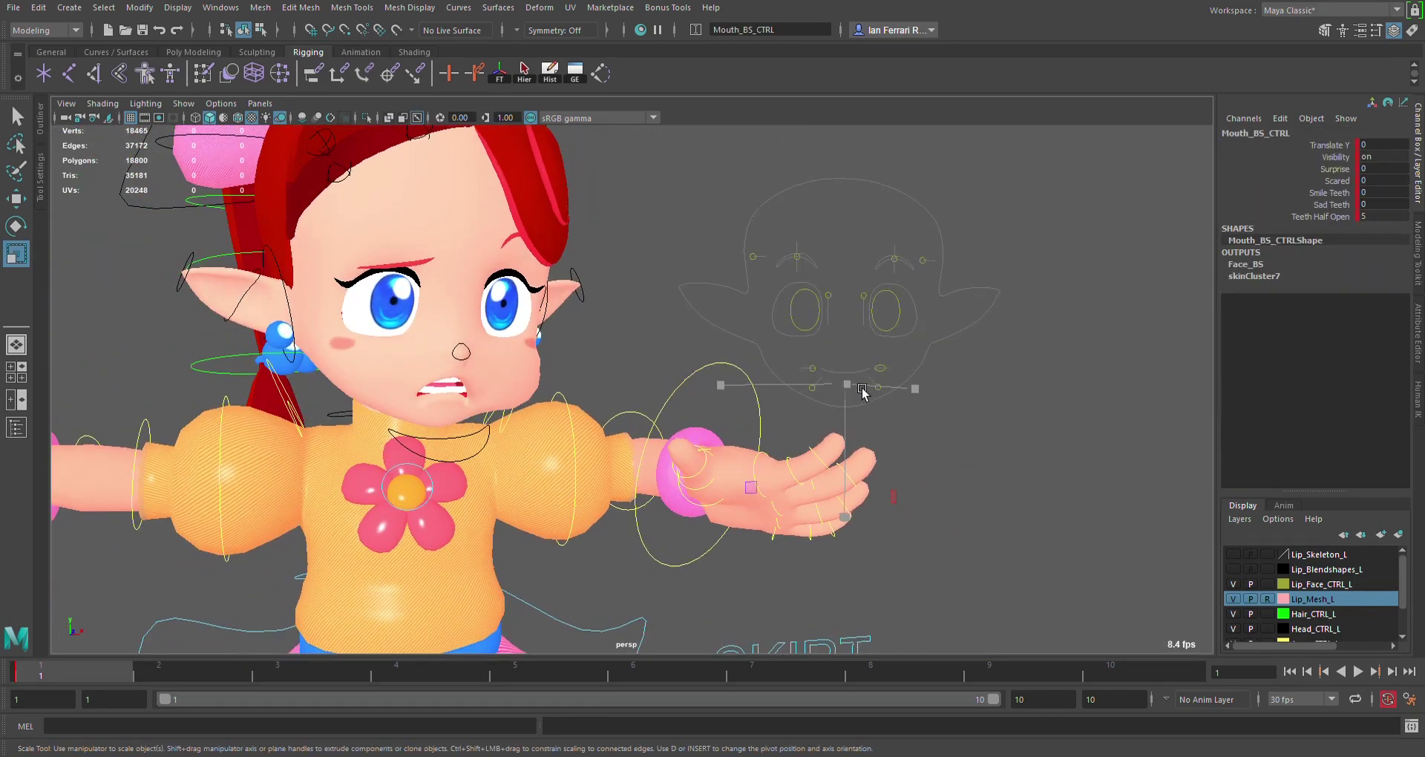
pyautogui.press('w')
pyautogui.moveTo(854, 264); pyautogui.dragTo(868, 268)
pyautogui.hotkey('ctrl', 'z')
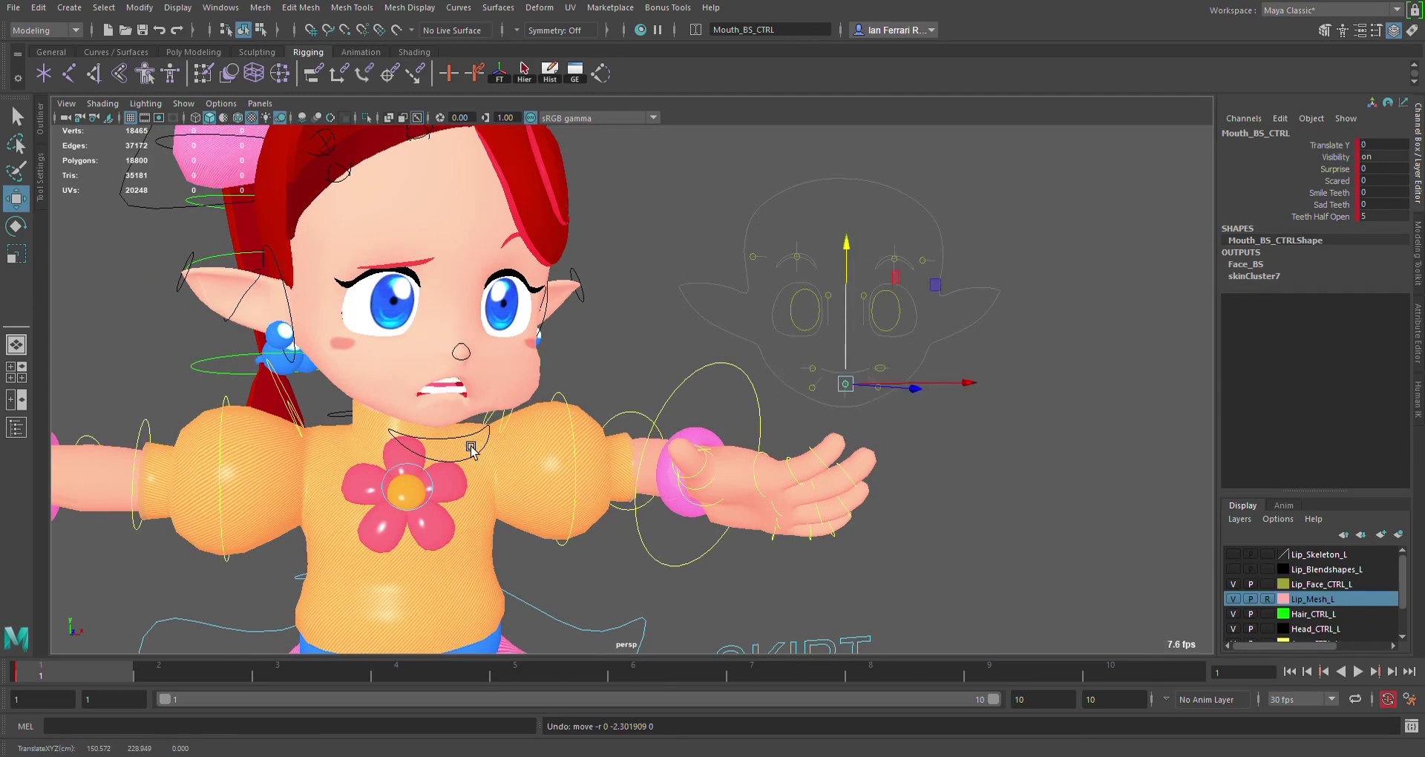
# - Select the jaw control below the chin and activate the Rotate tool
pyautogui.click(465, 439)
pyautogui.click(466, 441)
pyautogui.press('e')
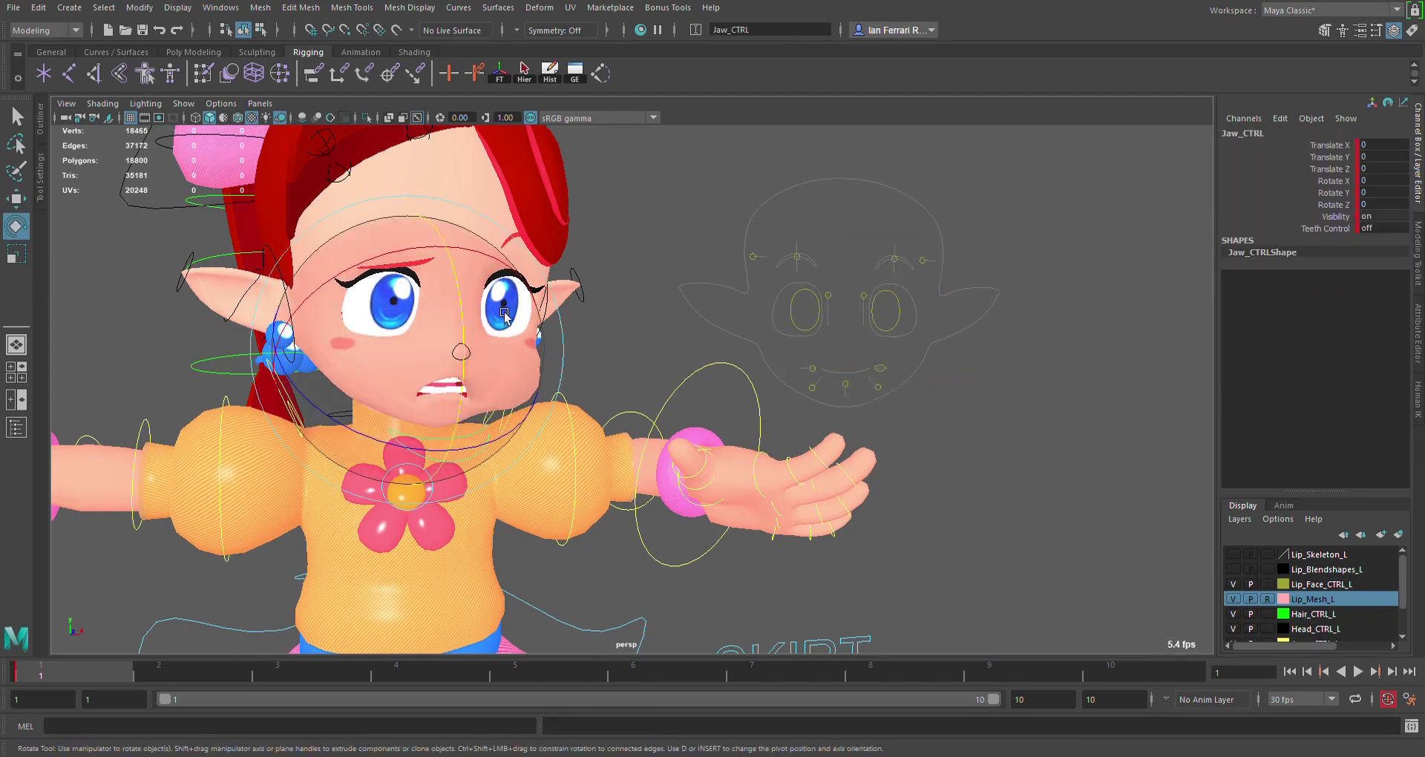